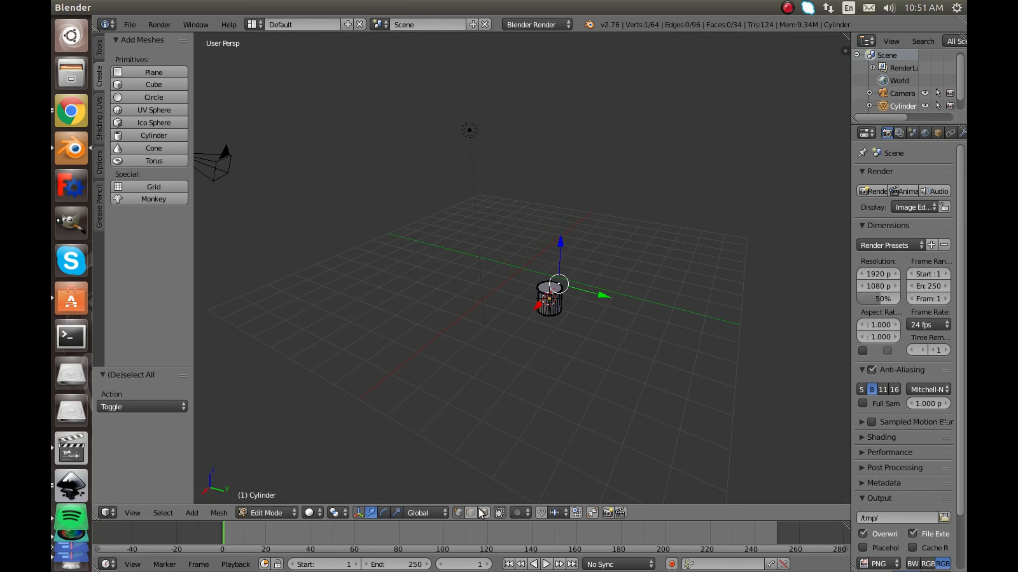
Lengthen the cylinder by moving its top face up along Z about 5.84 units and another 1.85 units.
key(a)
right_click(548, 289)
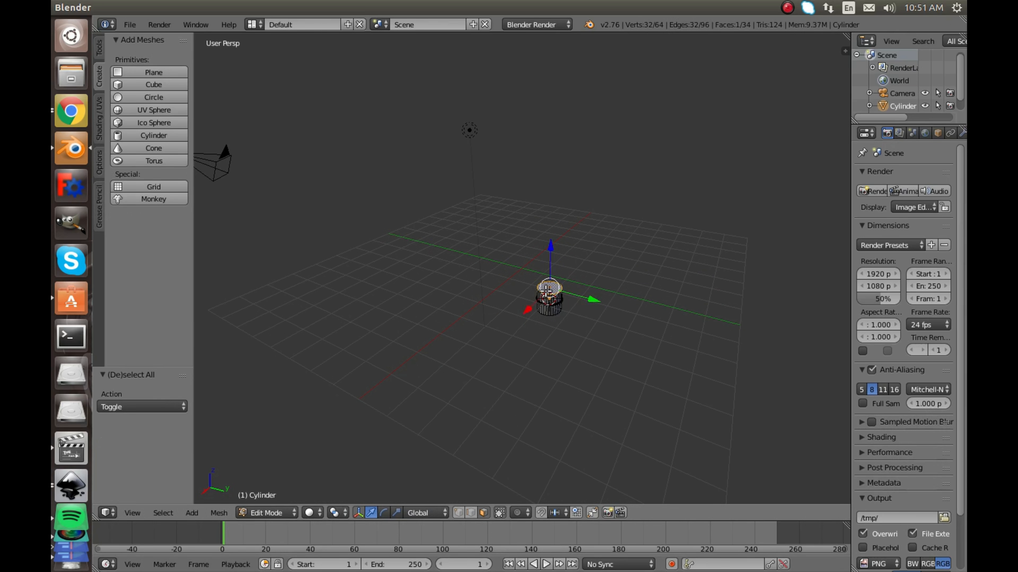
key(e)
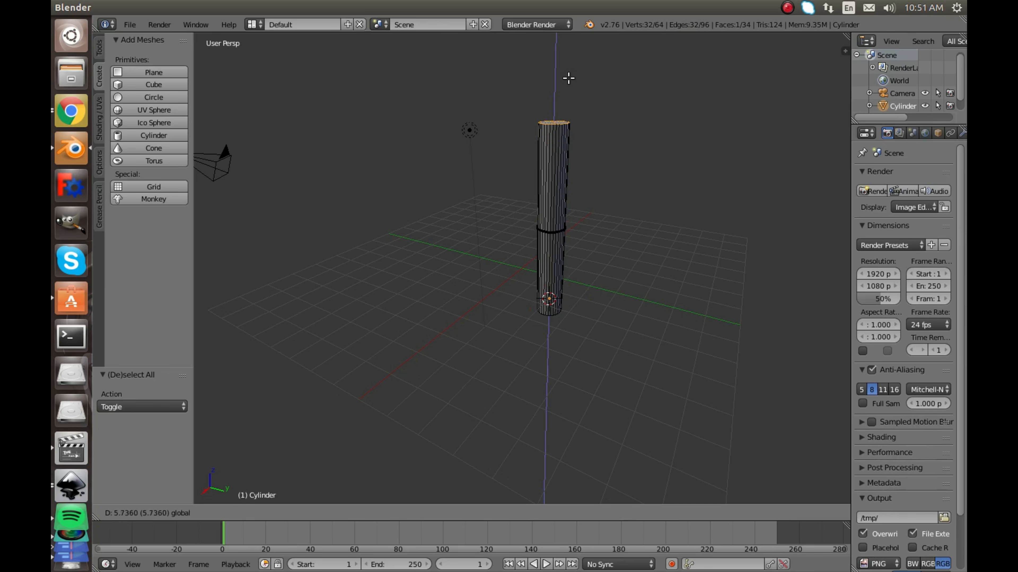
click(566, 83)
middle_drag(573, 114, 486, 142)
scroll(485, 131, down, 2)
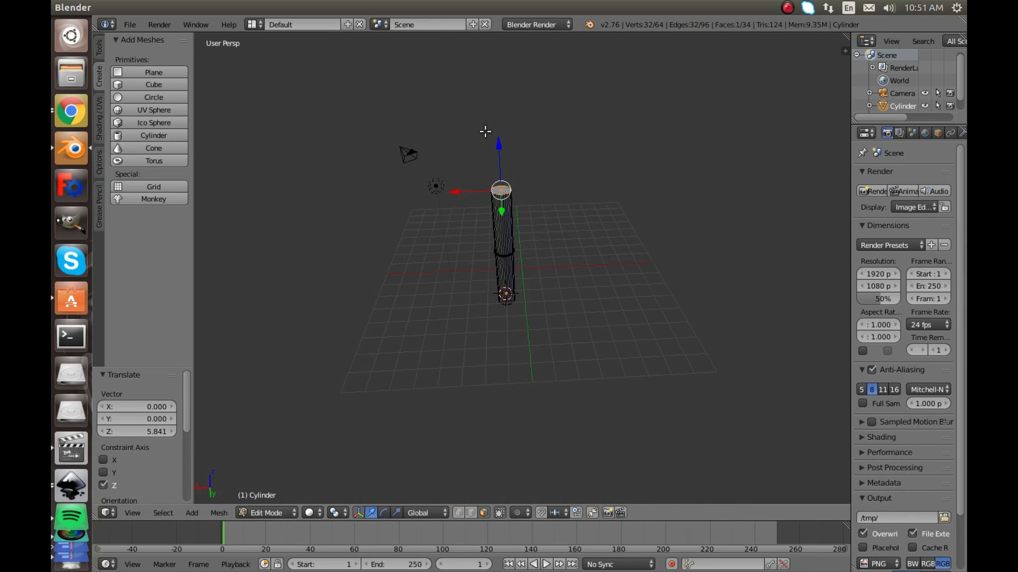
drag(498, 144, 500, 103)
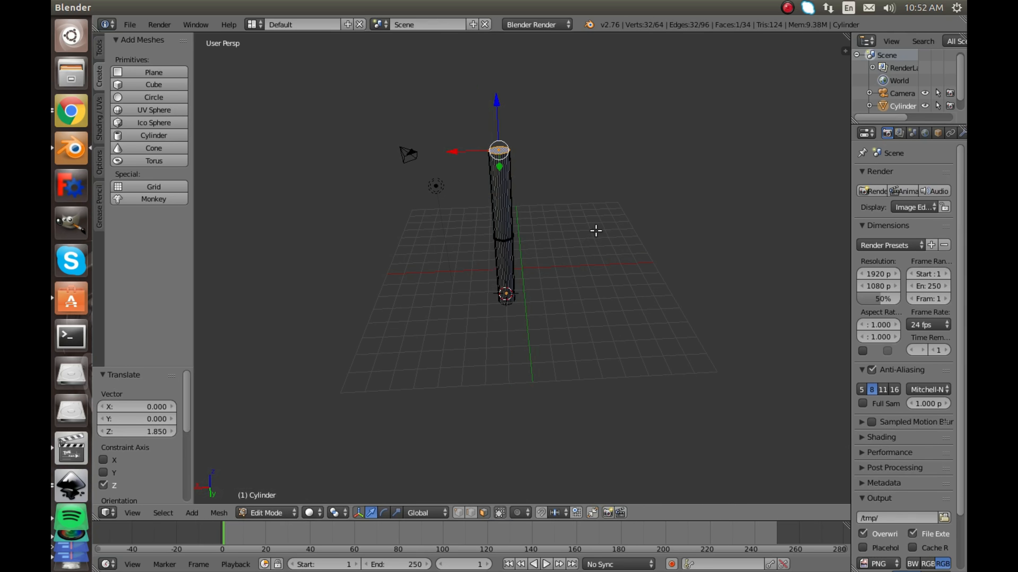
mouse_move(595, 231)
middle_down()
mouse_move(645, 207)
mouse_move(584, 245)
middle_up()
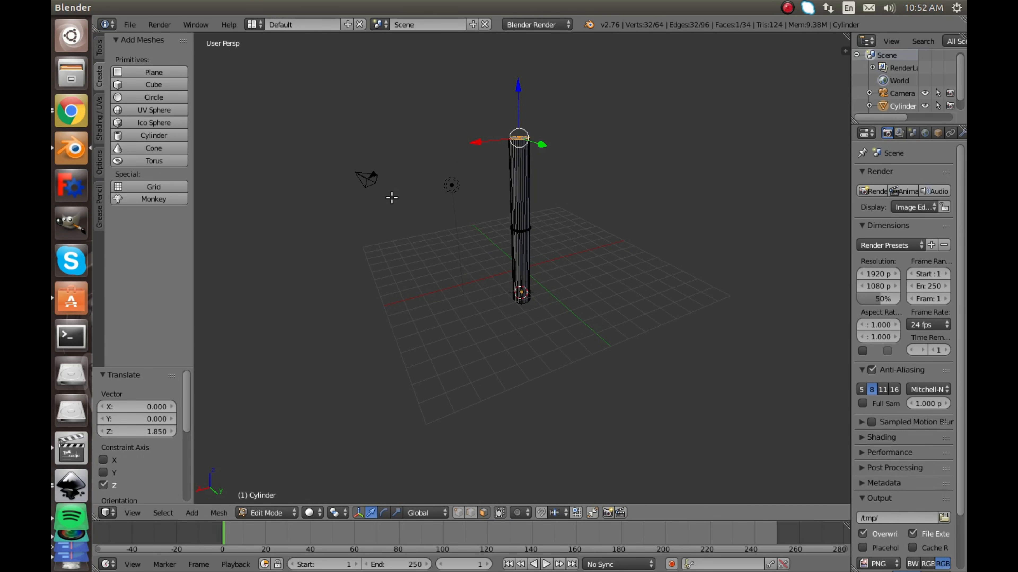
key(Tab)
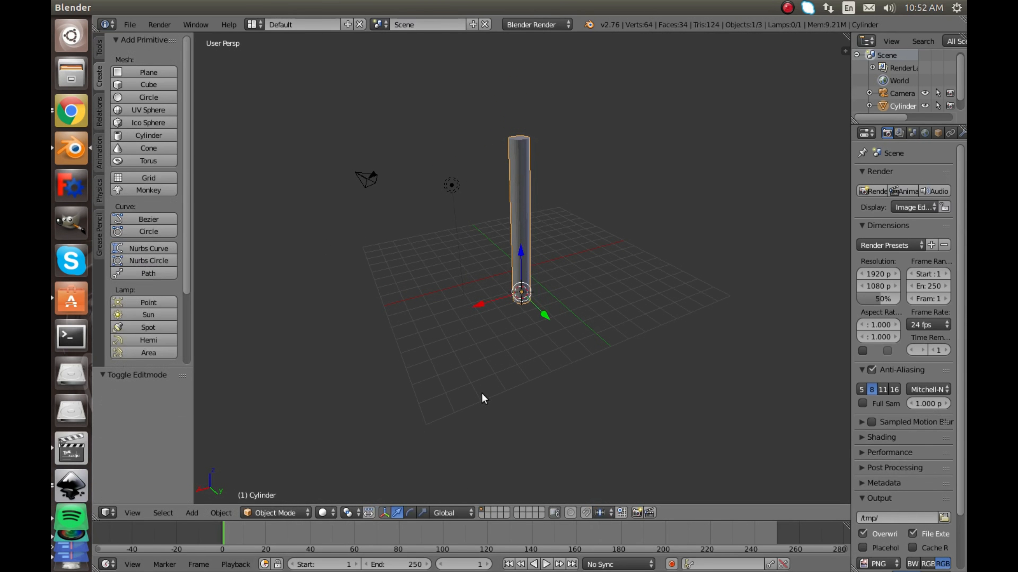
Add a cube and move it about 3.84 units along X, clear of the tall cylinder.
key(a)
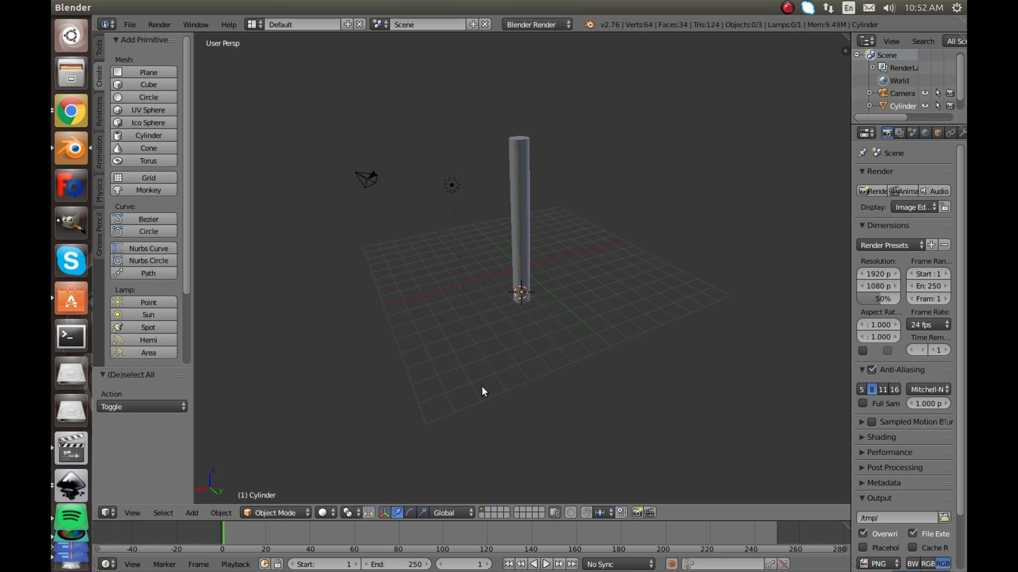
click(139, 85)
middle_drag(544, 284, 688, 354)
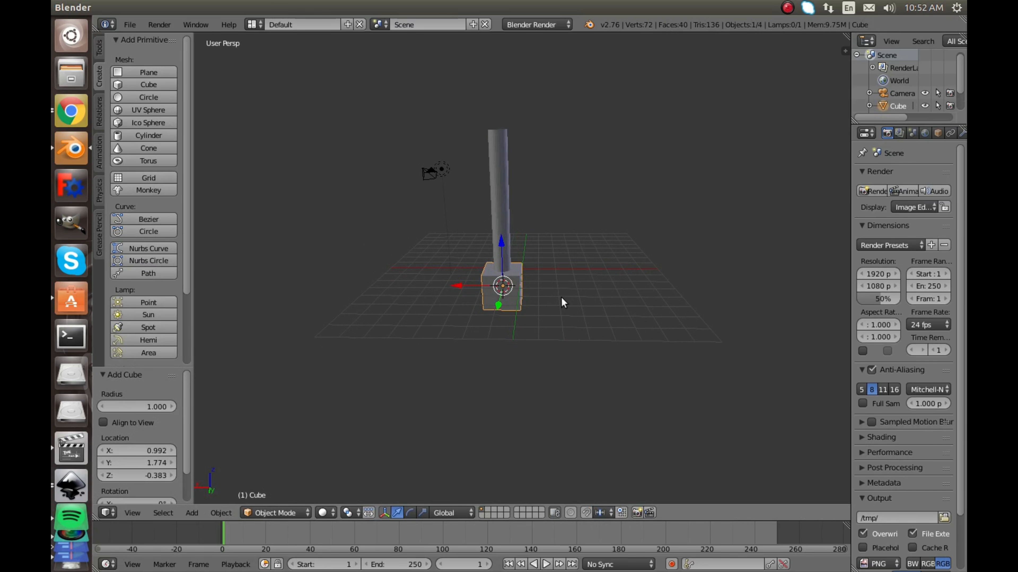
scroll(526, 284, up, 5)
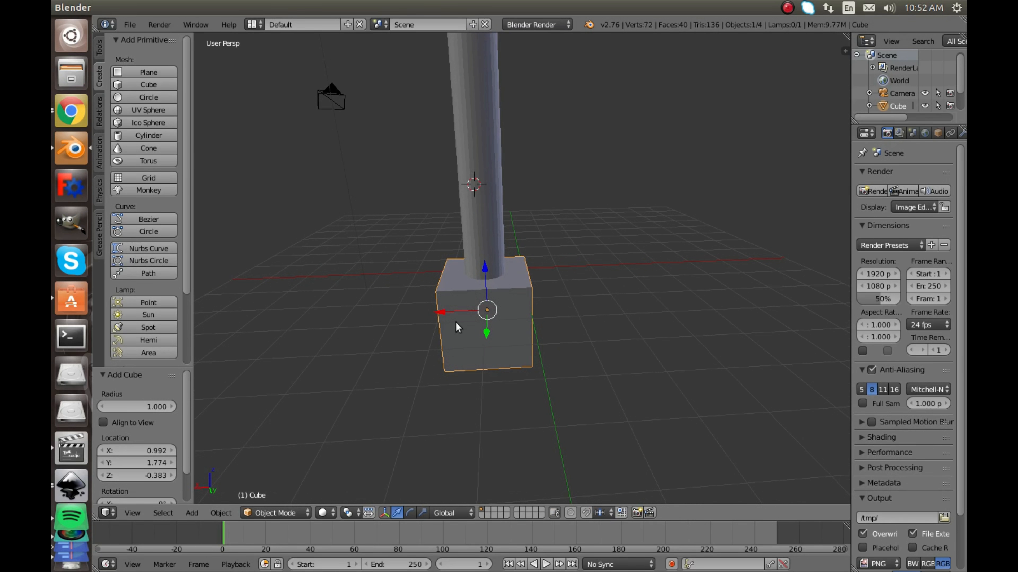
key(g)
key(x)
click(294, 321)
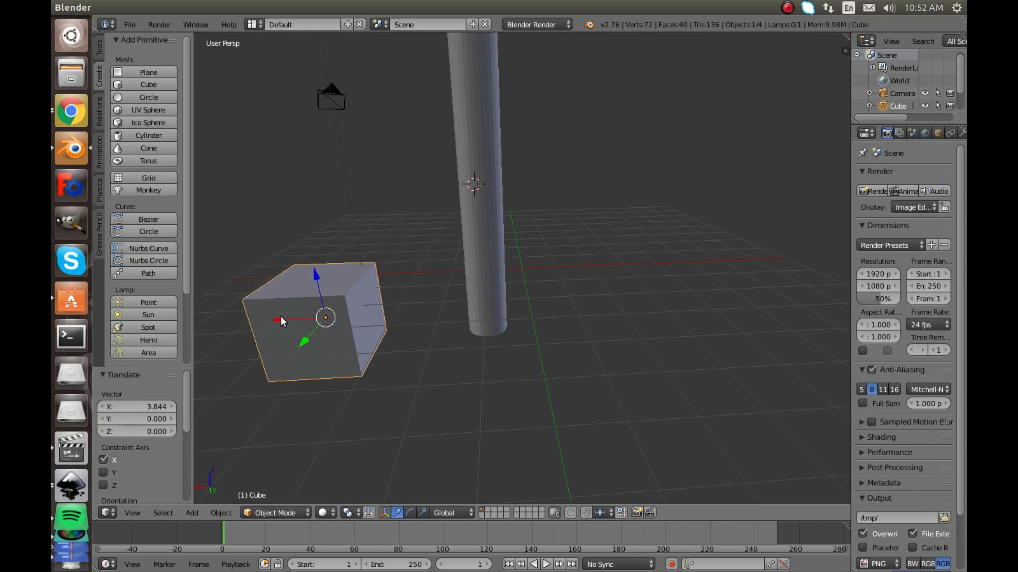
Flatten the cube into a thin plate by moving its +Y face about -1.81 and a further -0.09 units along Y.
middle_drag(298, 323, 482, 293)
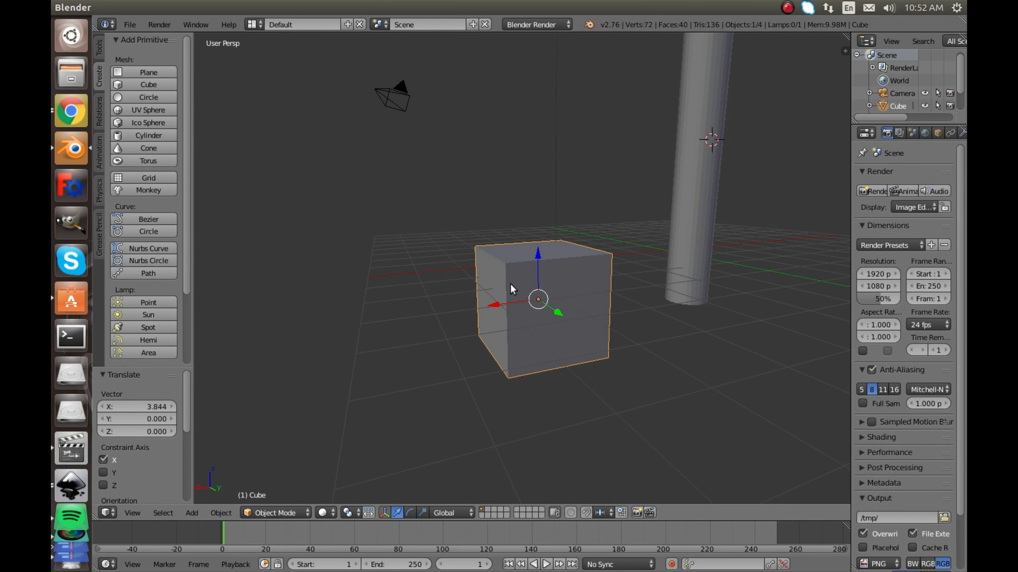
middle_drag(511, 289, 543, 298)
key(Tab)
key(a)
right_click(555, 307)
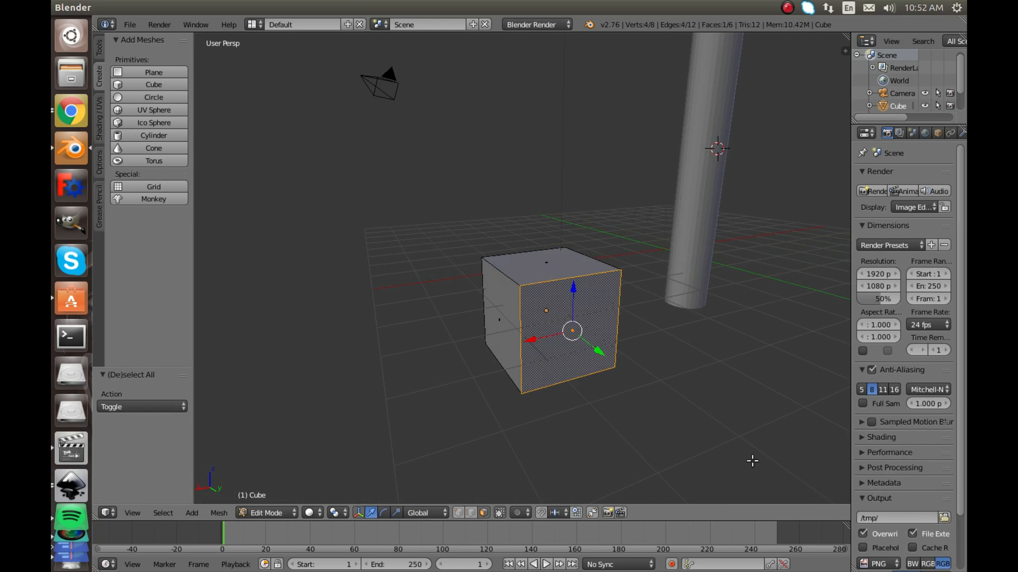
key(g)
key(y)
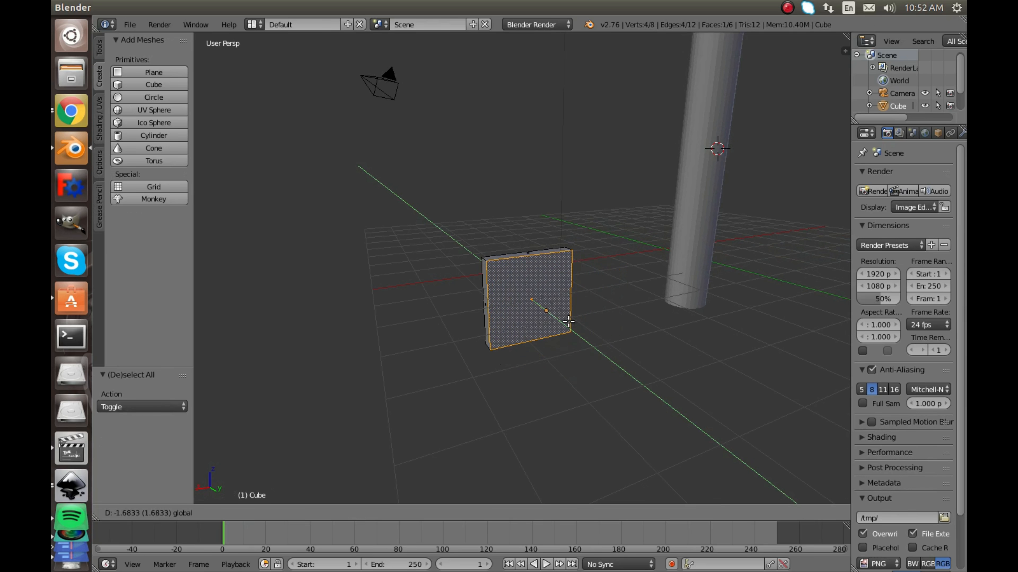
click(569, 324)
middle_drag(570, 324, 591, 334)
key(g)
key(y)
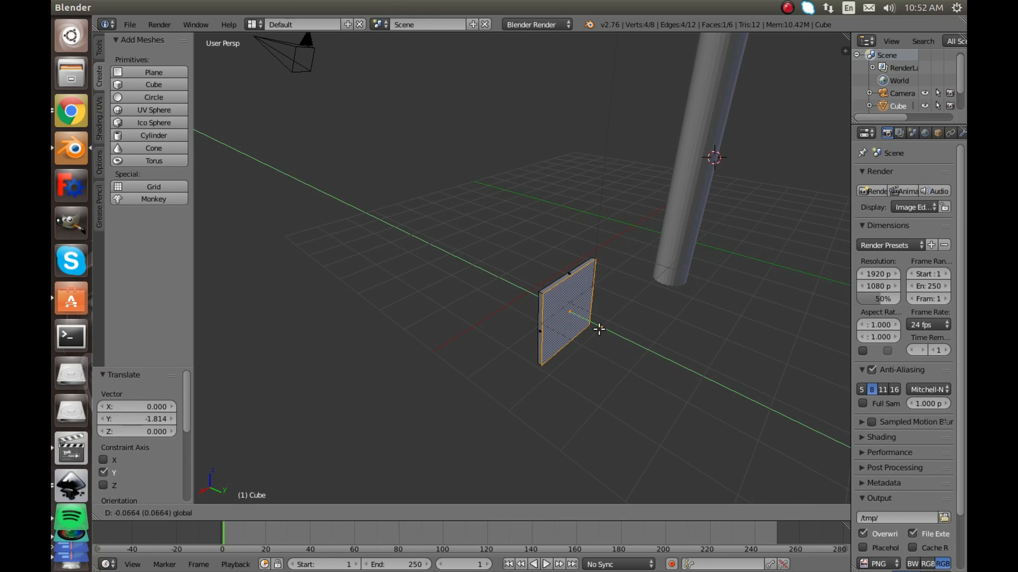
click(597, 329)
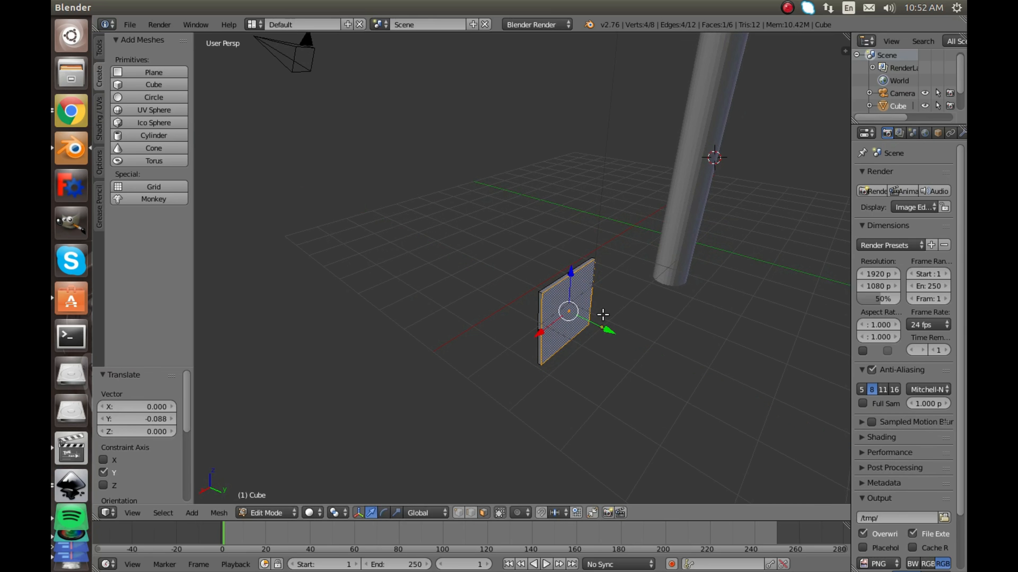
Bevel the short edge at the plate's upper outer corner with one segment and an amount of about 1.05.
key(a)
middle_drag(603, 314, 546, 277)
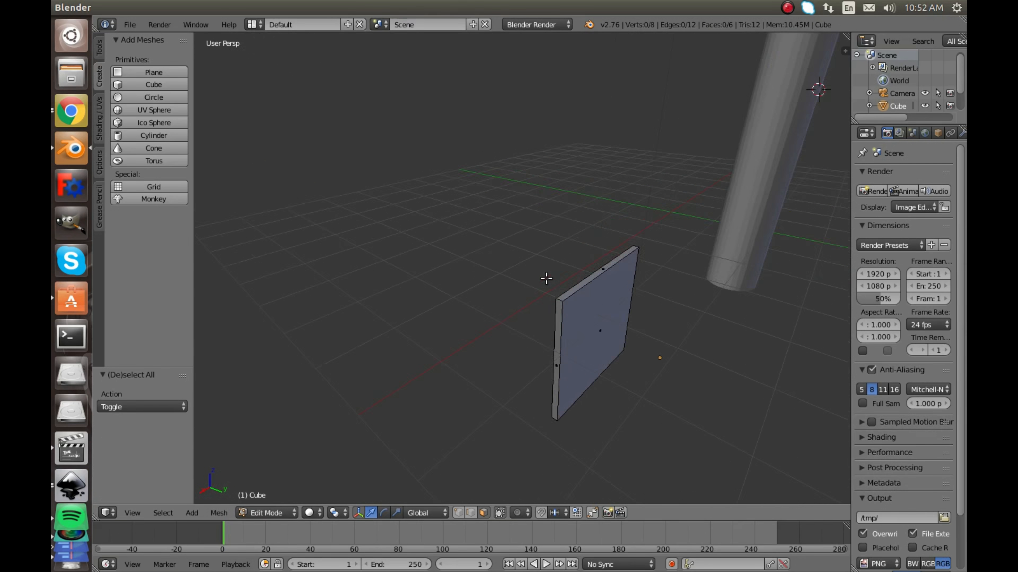
scroll(546, 278, up, 5)
right_click(658, 382)
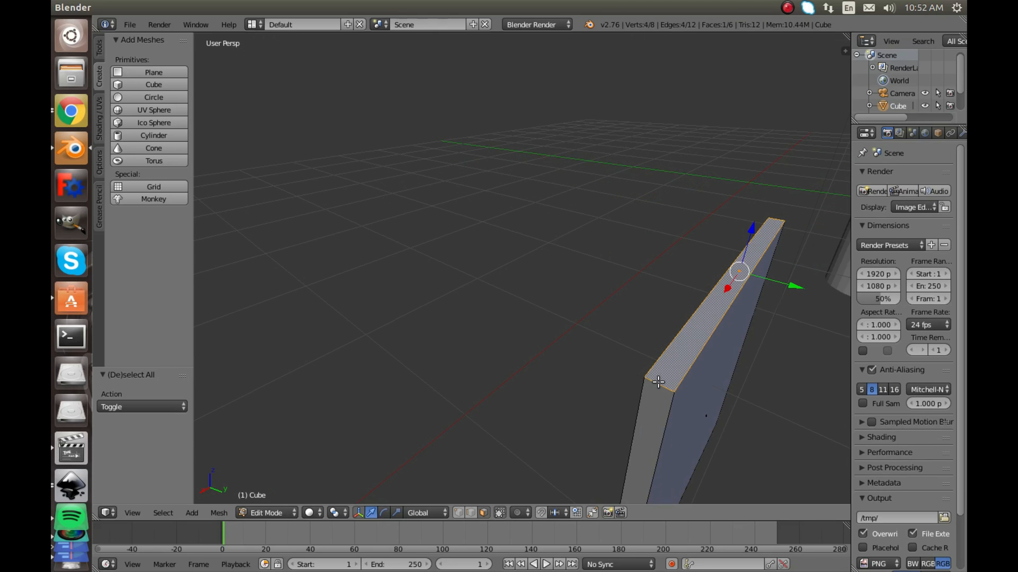
right_click(477, 518)
right_click(657, 385)
middle_drag(622, 396, 587, 364)
key(ctrl+b)
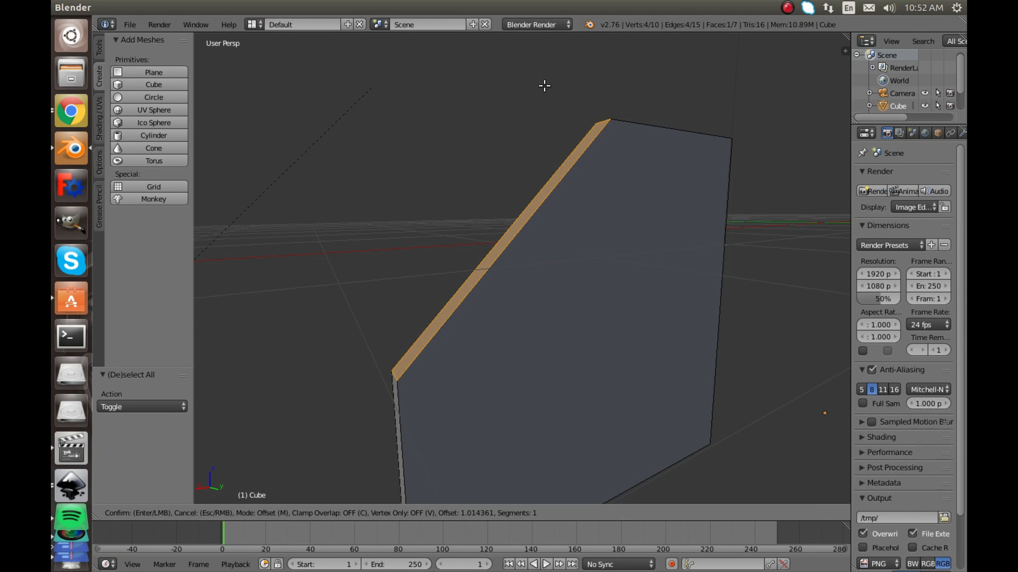
click(534, 92)
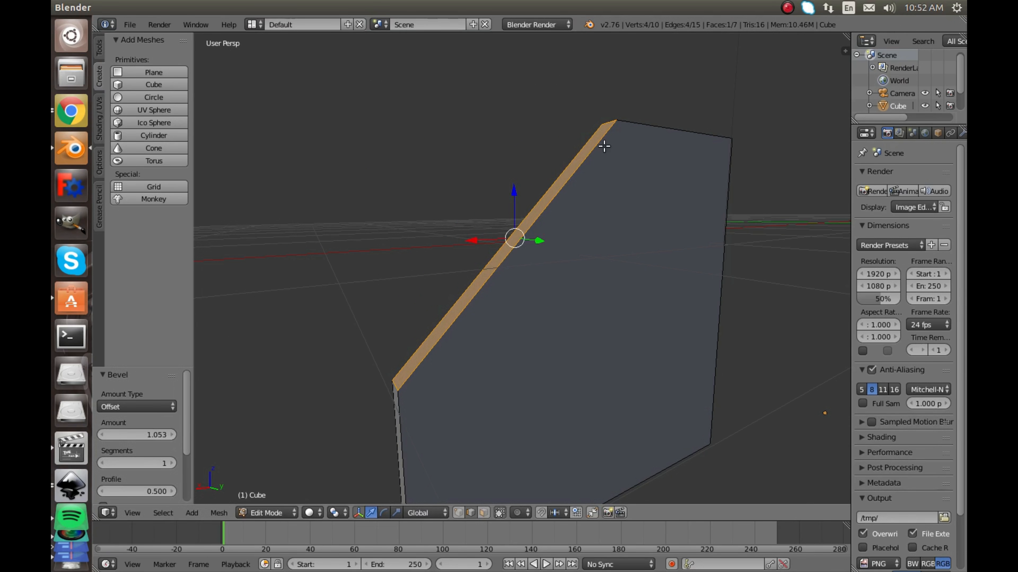
Bevel the edge between the plate's slope and top by about 3.84, and lower the resulting sloped face about 0.08 units along Z.
middle_drag(606, 159, 501, 309)
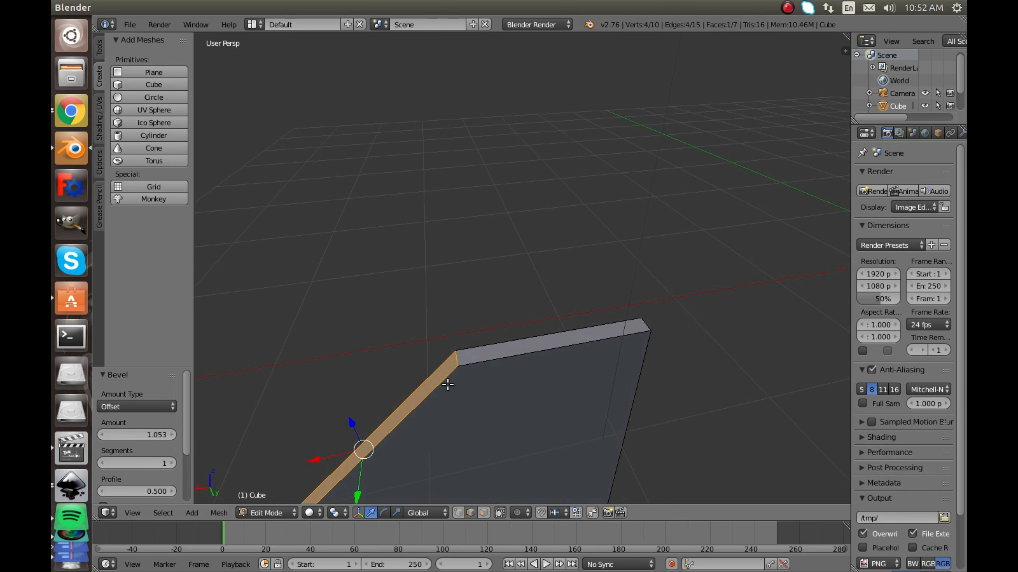
right_click(453, 360)
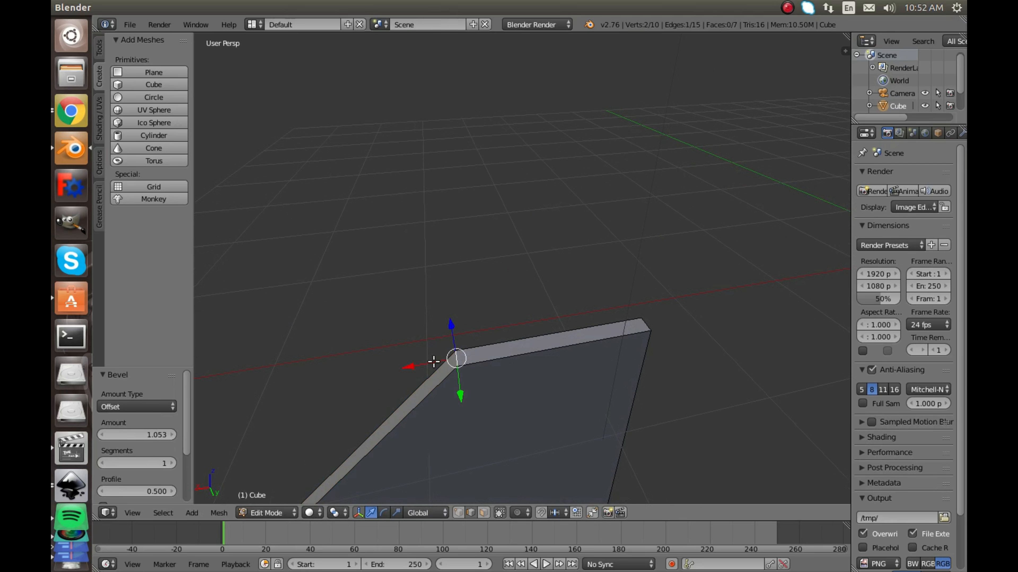
key(ctrl+b)
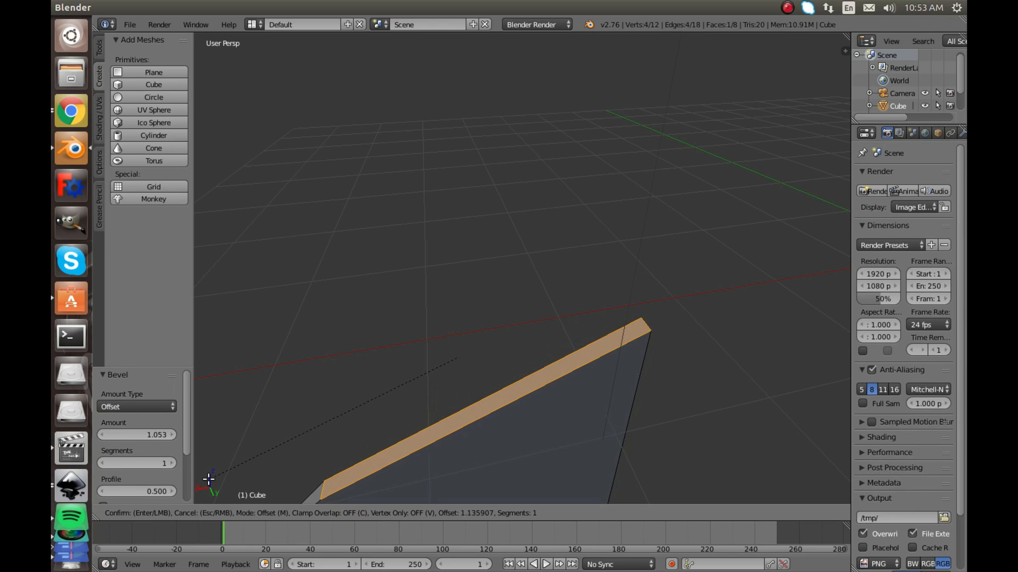
click(350, 336)
scroll(349, 338, down, 3)
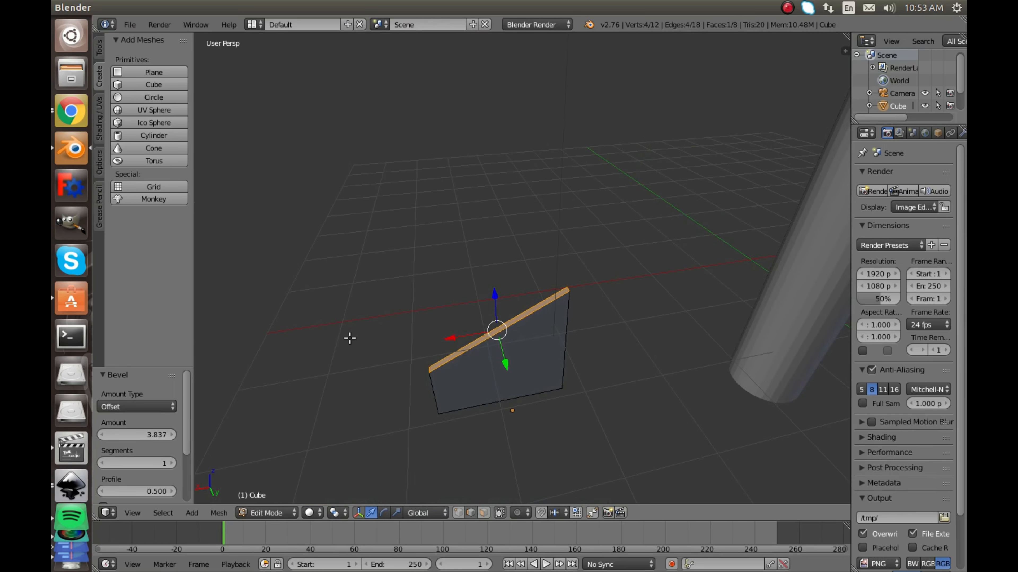
mouse_move(495, 298)
mouse_down()
mouse_move(491, 341)
mouse_move(489, 302)
mouse_up()
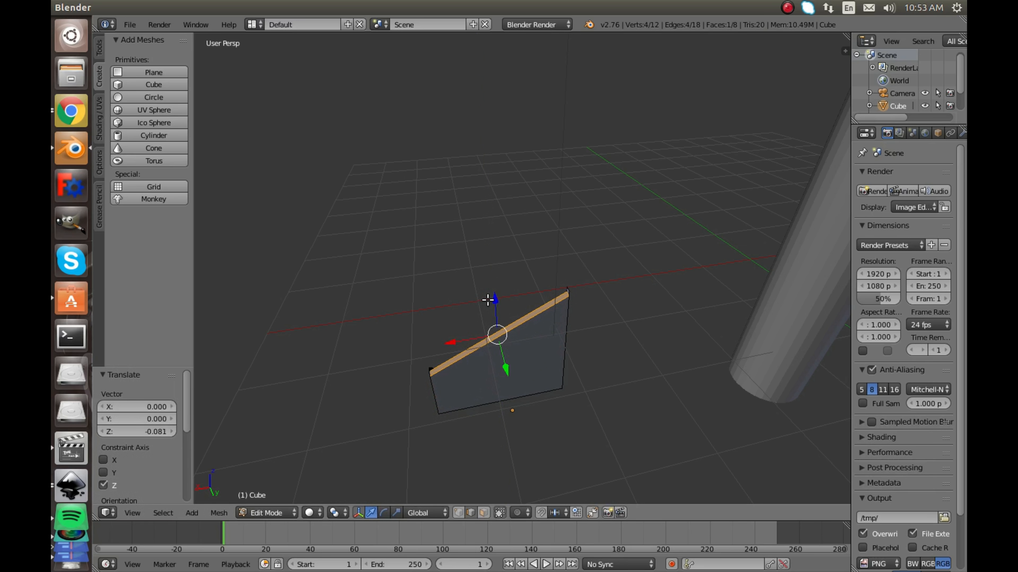
Shorten the sloped plate by moving its bottom face up about 0.75 units along Z.
scroll(488, 300, up, 3)
middle_drag(489, 302, 518, 234)
right_click(520, 238)
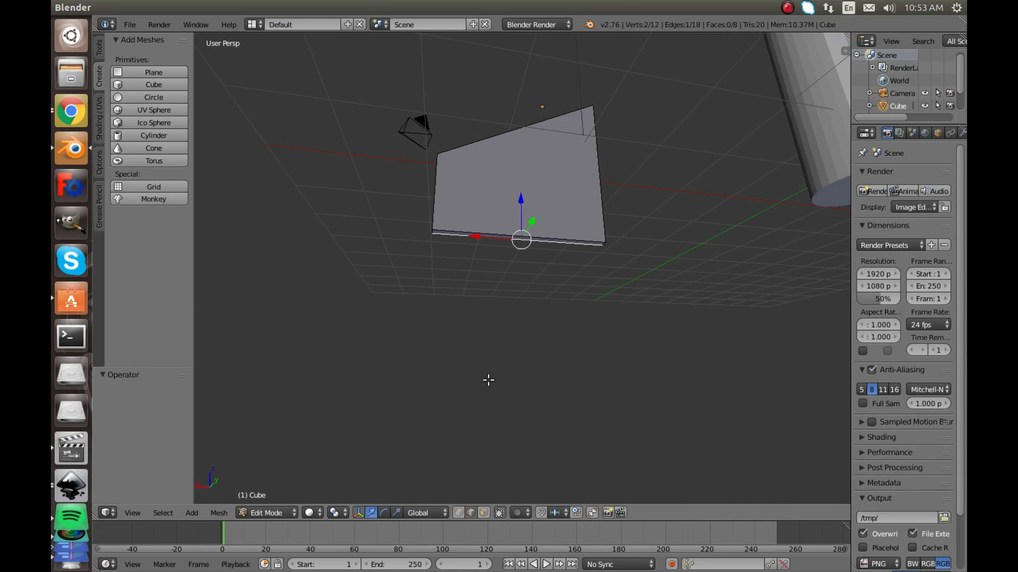
click(486, 513)
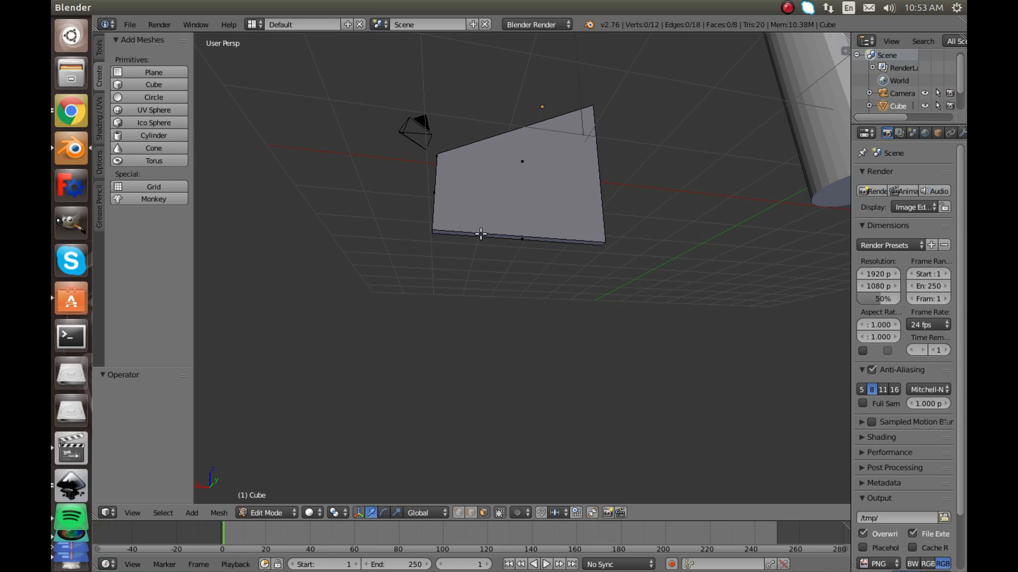
right_click(481, 236)
drag(522, 205, 522, 149)
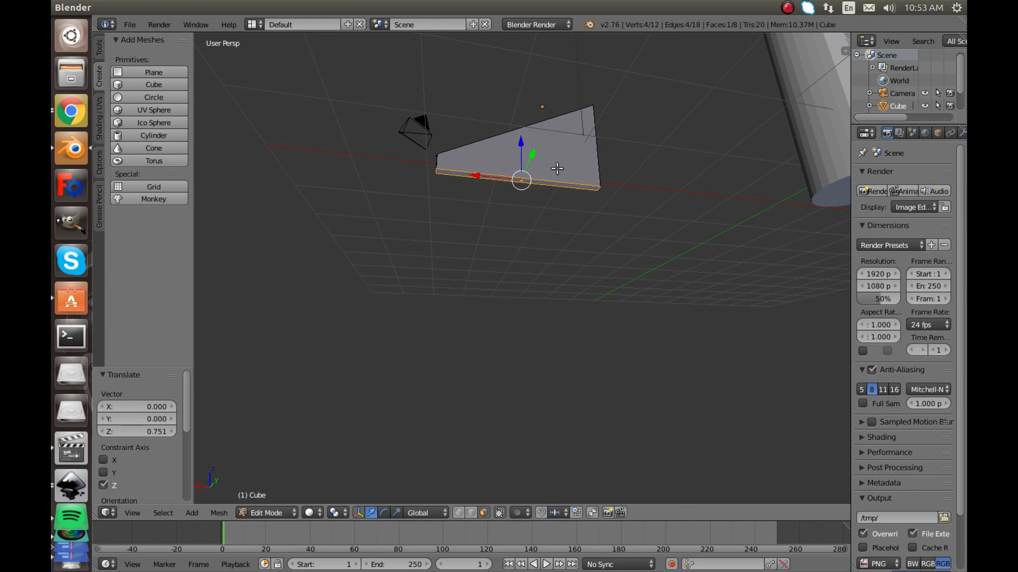
middle_drag(522, 150, 575, 198)
scroll(595, 194, down, 4)
scroll(576, 198, down, 6)
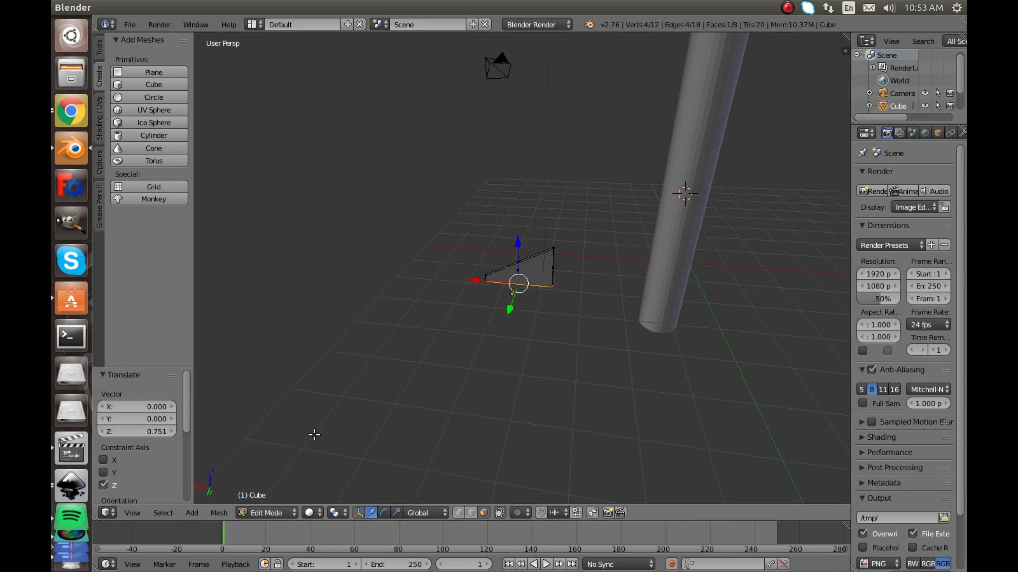
Rotate the whole sloped plate 90° about the global Y axis in Object Mode.
key(Tab)
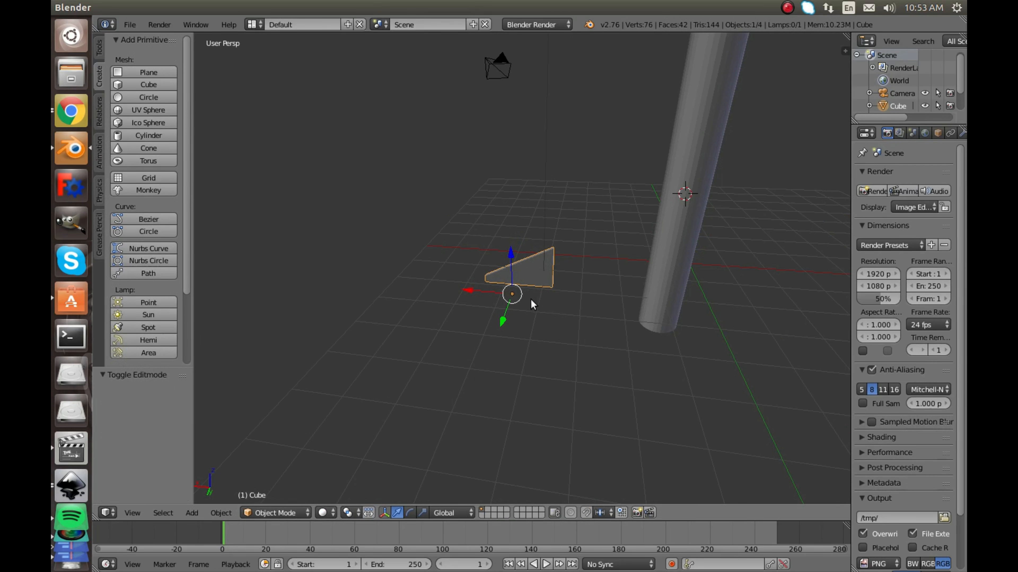
key(r)
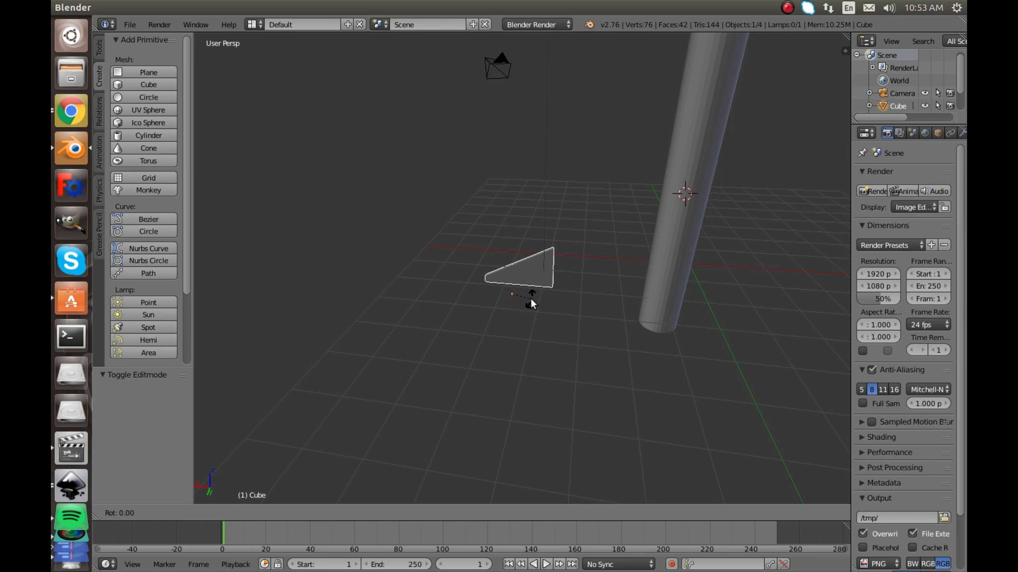
key(x)
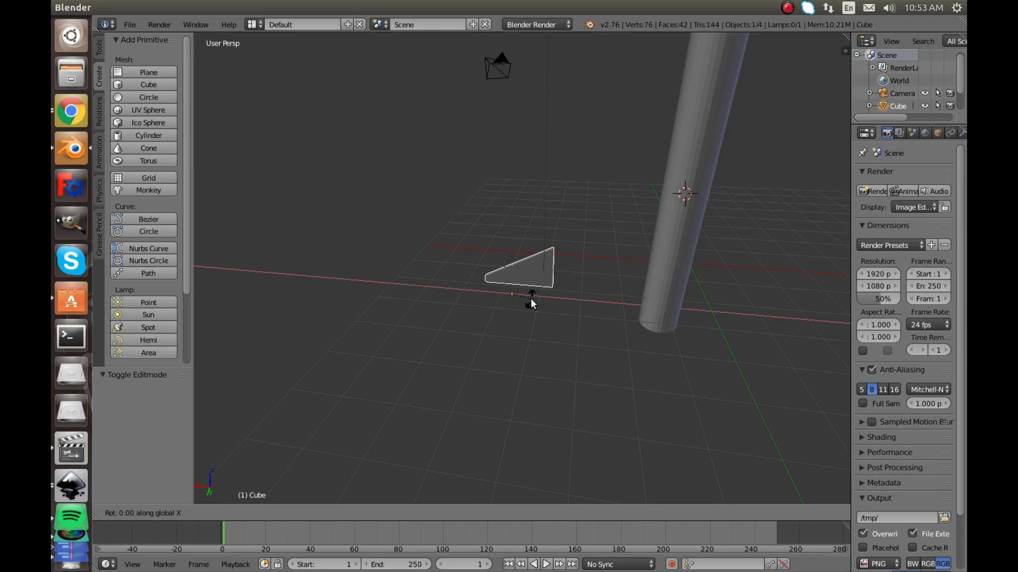
key(z)
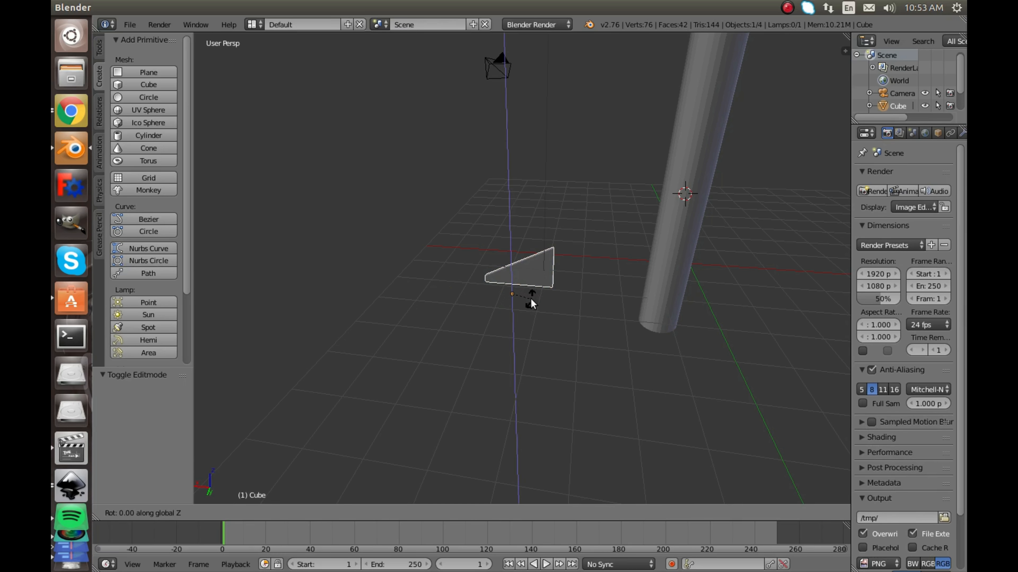
key(y)
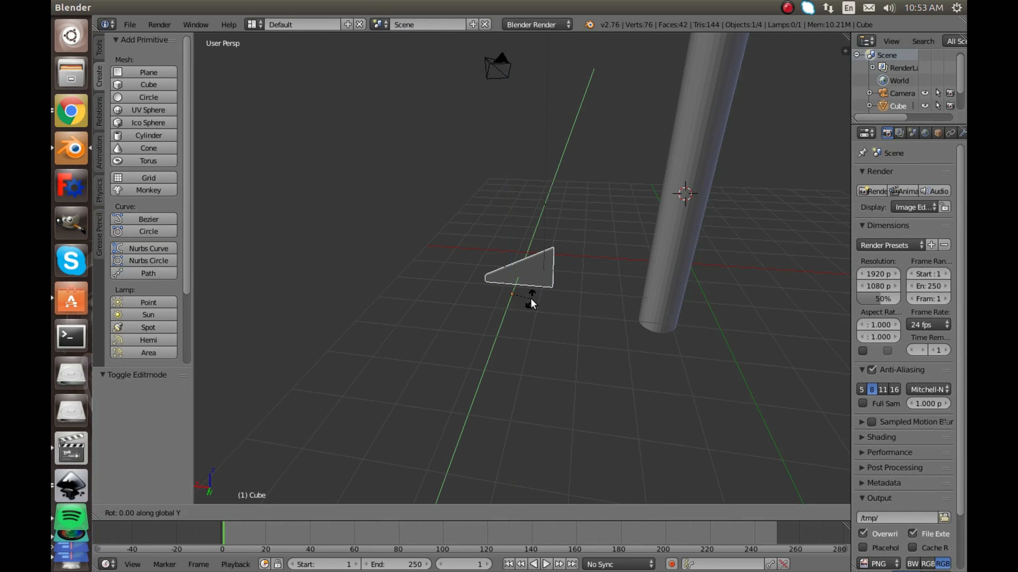
text(90)
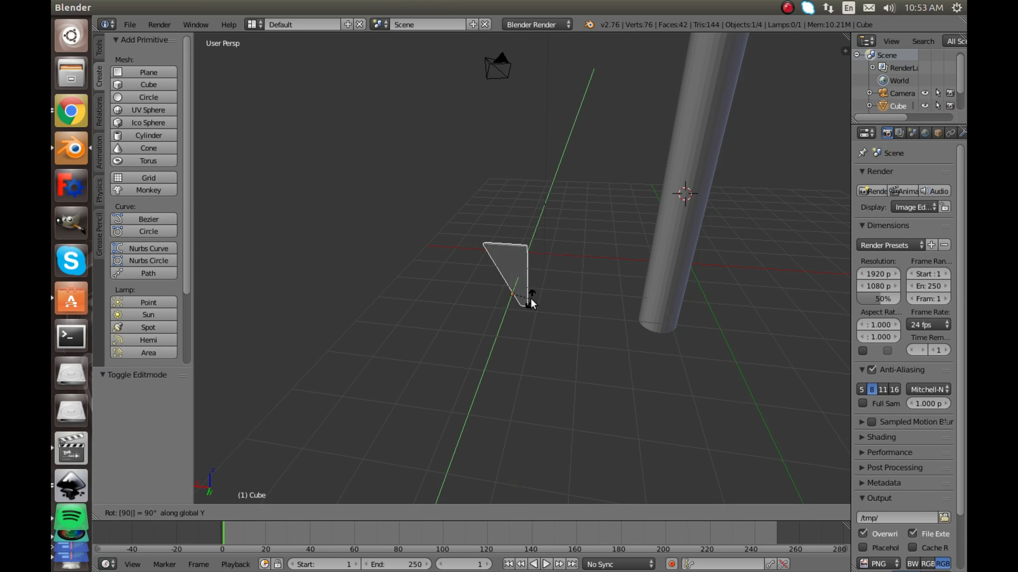
key(Return)
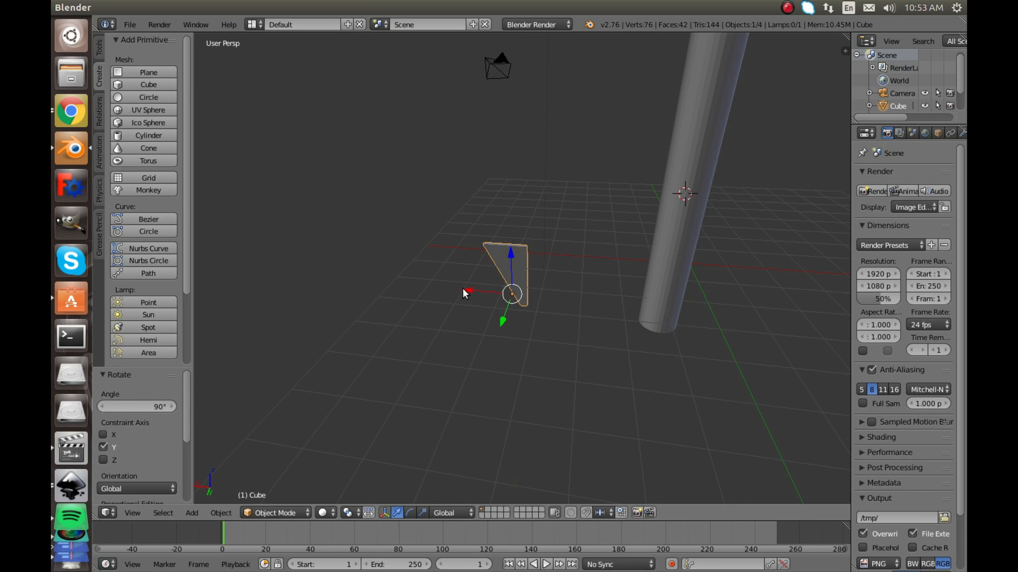
Move the sloped plate about -3.34 units along X toward the cylinder, and rotate it 180° about the global Y axis.
drag(463, 288, 591, 303)
mouse_move(584, 306)
middle_down()
mouse_move(619, 326)
mouse_move(612, 354)
mouse_move(582, 383)
mouse_move(589, 313)
middle_up()
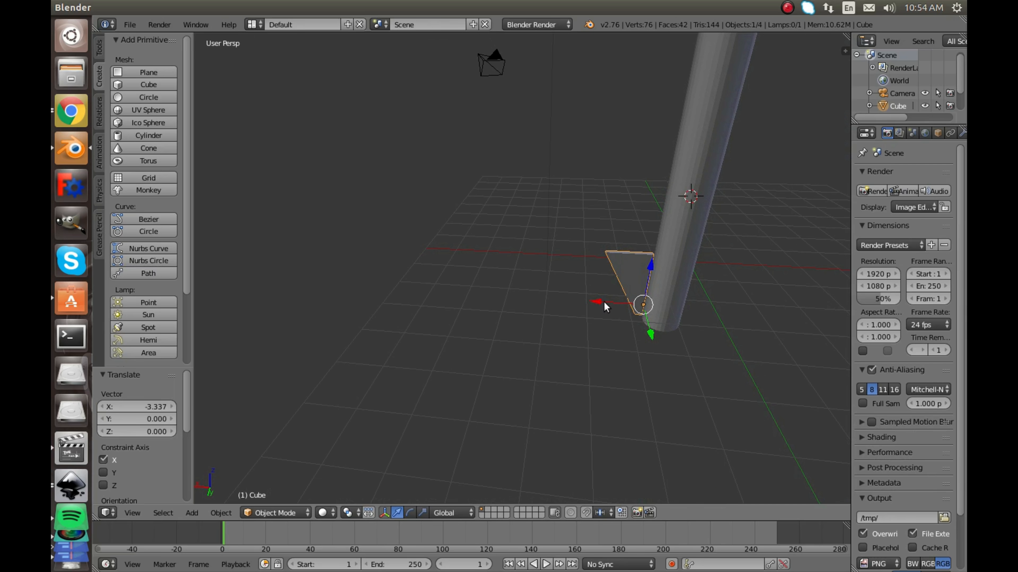
key(r)
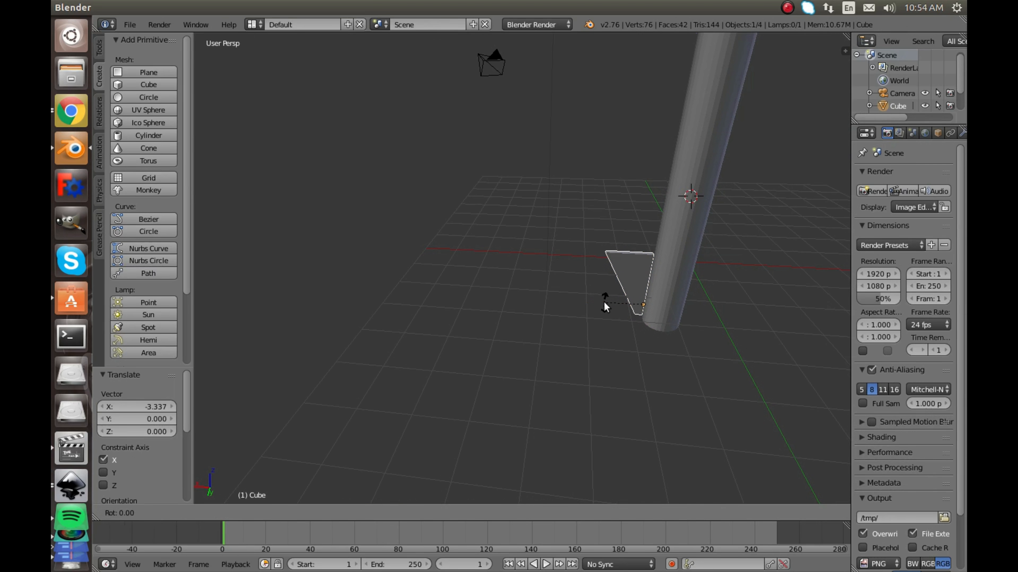
key(z)
key(y)
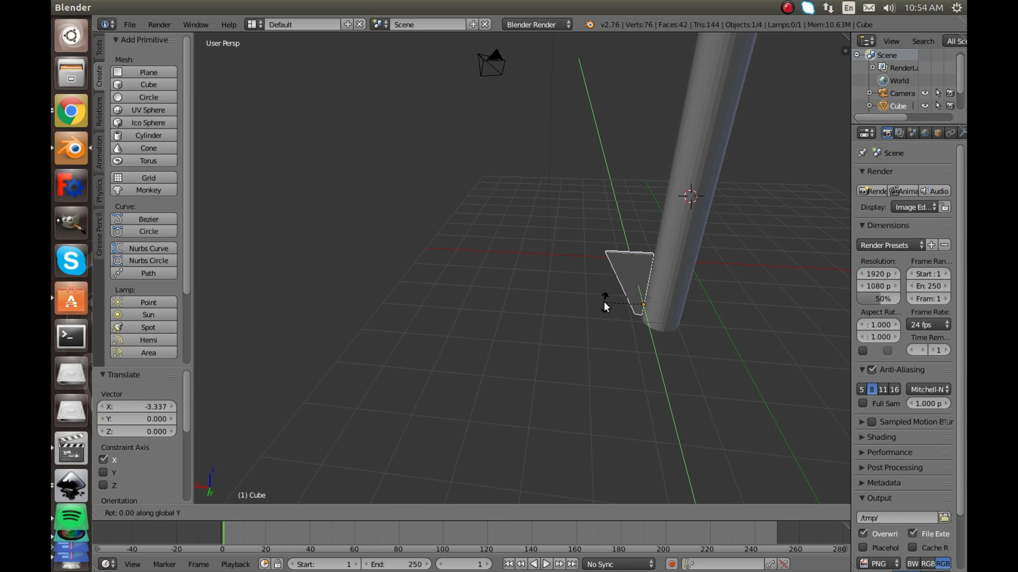
text(180)
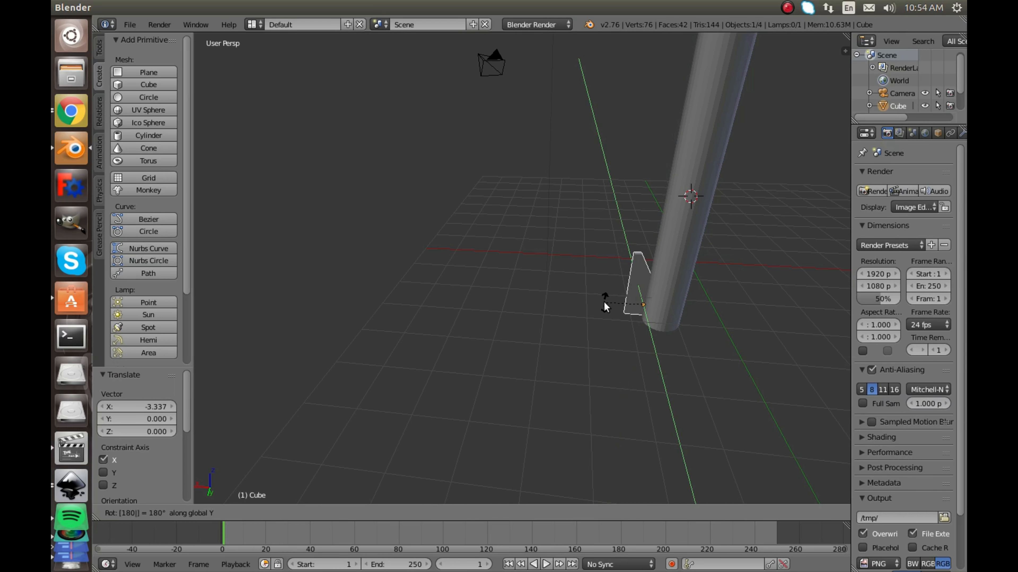
key(Return)
middle_drag(604, 302, 589, 304)
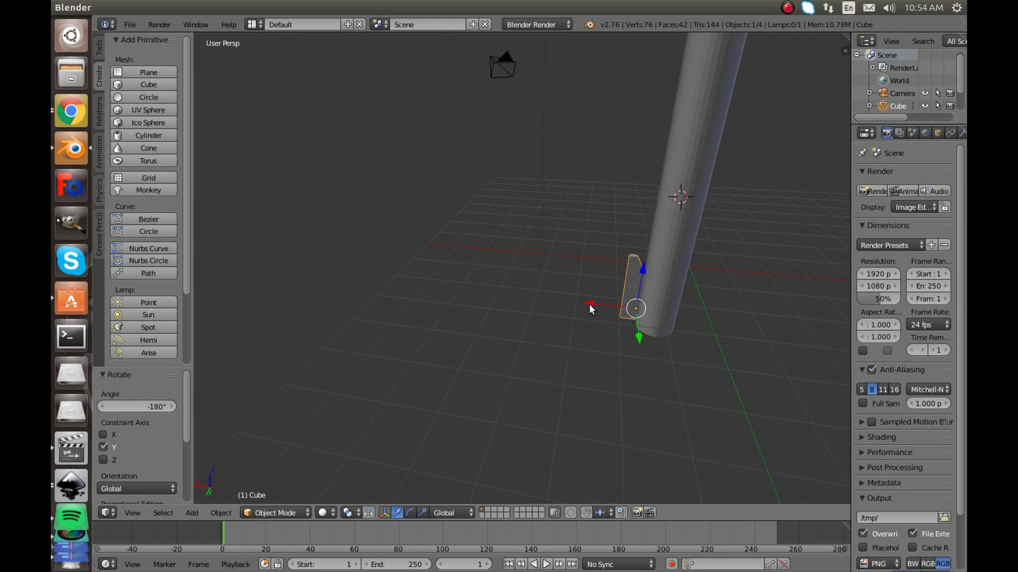
Move the rotated plate about -1.58 units along X to the other side of the cylinder.
key(g)
key(x)
click(641, 323)
middle_drag(641, 323, 585, 323)
In top orthographic view, centre the plate against the cylinder with moves of about 0.93 along Y, 0.38 along X and 0.04 along Y.
key(KP_7)
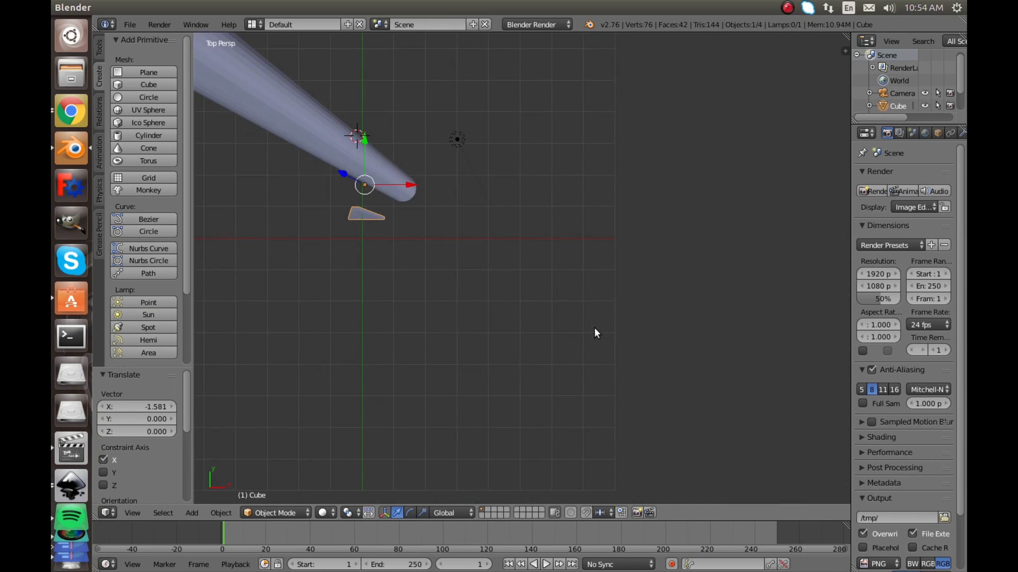
key(KP_5)
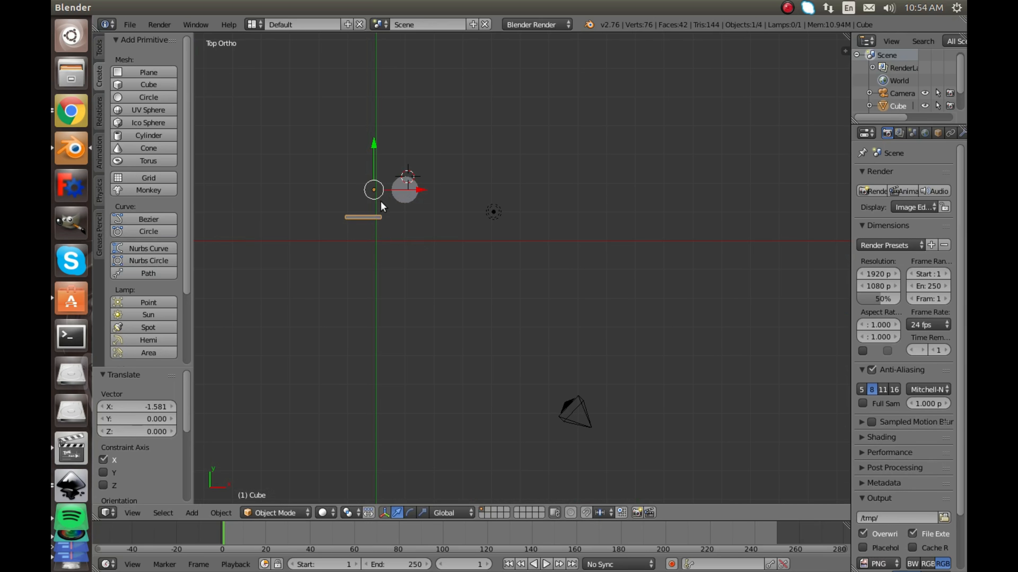
key(g)
key(y)
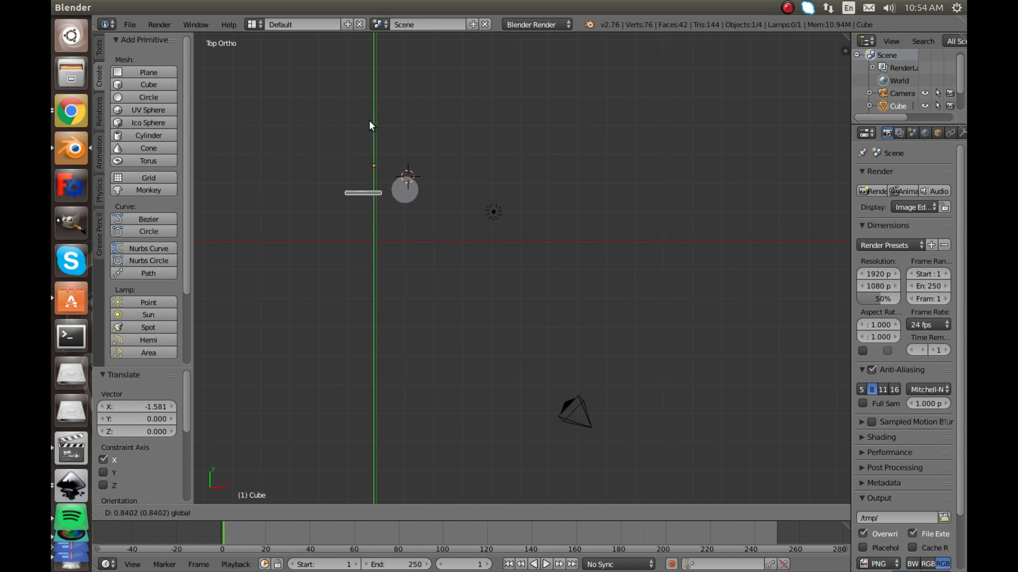
click(371, 125)
key(g)
key(x)
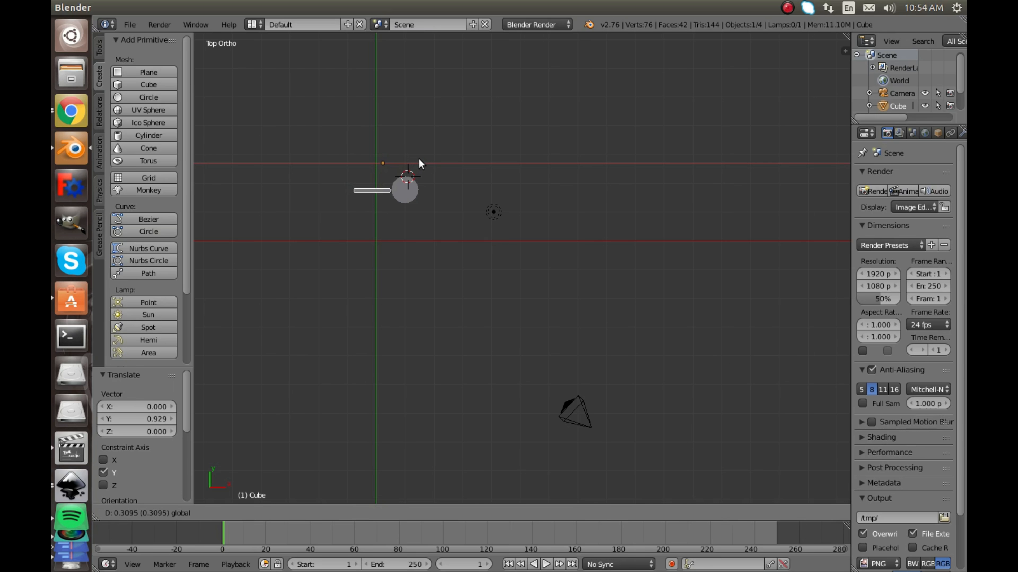
click(420, 158)
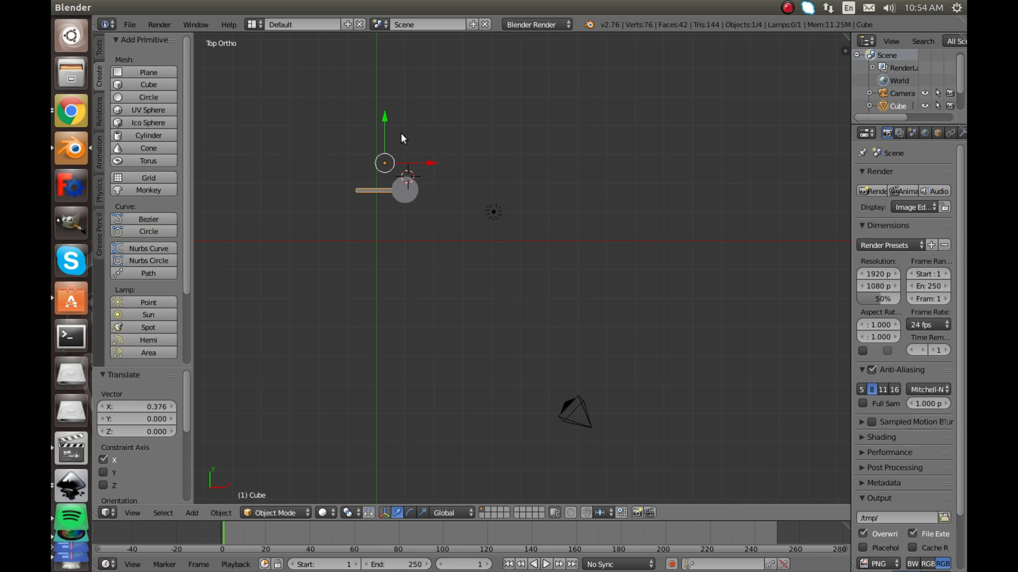
key(g)
key(y)
click(387, 117)
In front view, raise the fin about 0.55 units along Z so its base is flush with the cylinder's bottom.
middle_drag(384, 161, 387, 187)
scroll(377, 191, up, 2)
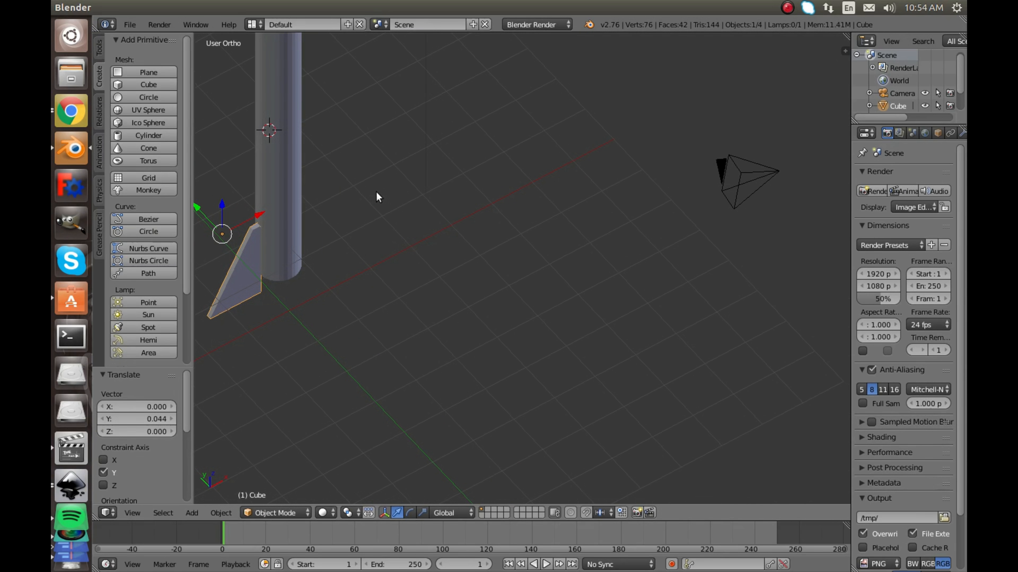
key(KP_1)
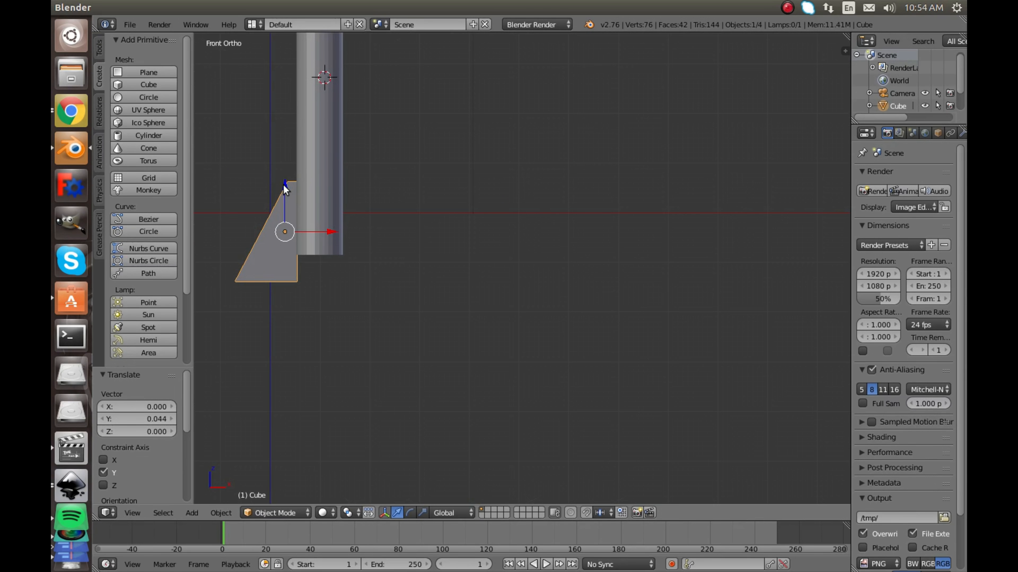
drag(284, 188, 283, 157)
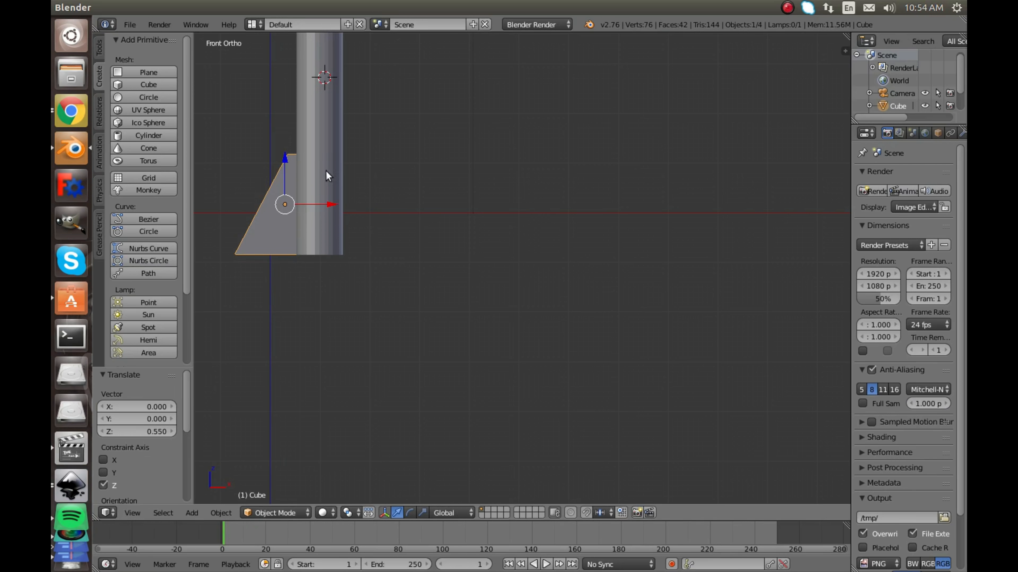
Duplicate the fin and move the copy about 2.25 units along X to the cylinder's opposite side.
key(shift+d)
right_click(343, 181)
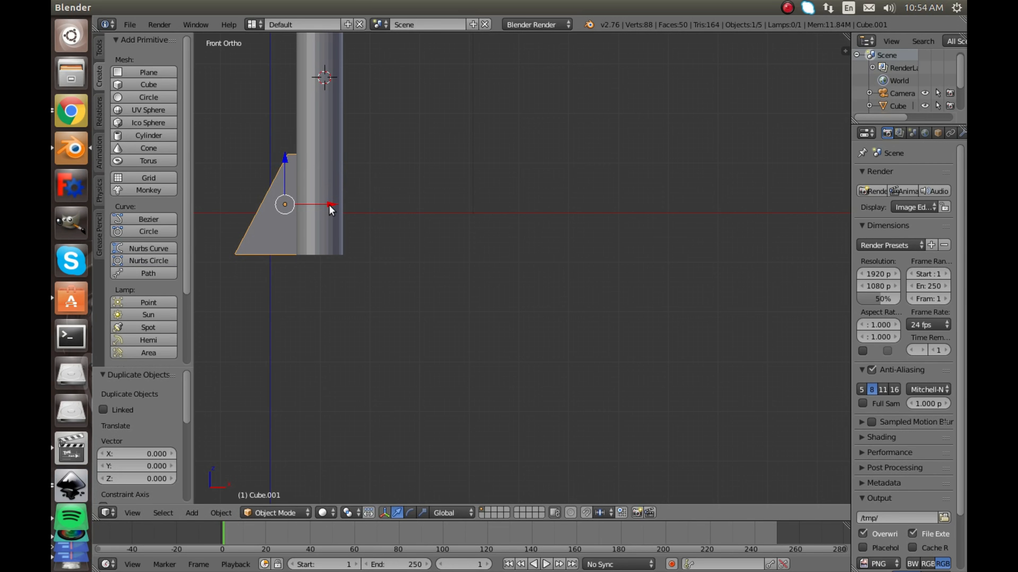
drag(331, 205, 442, 205)
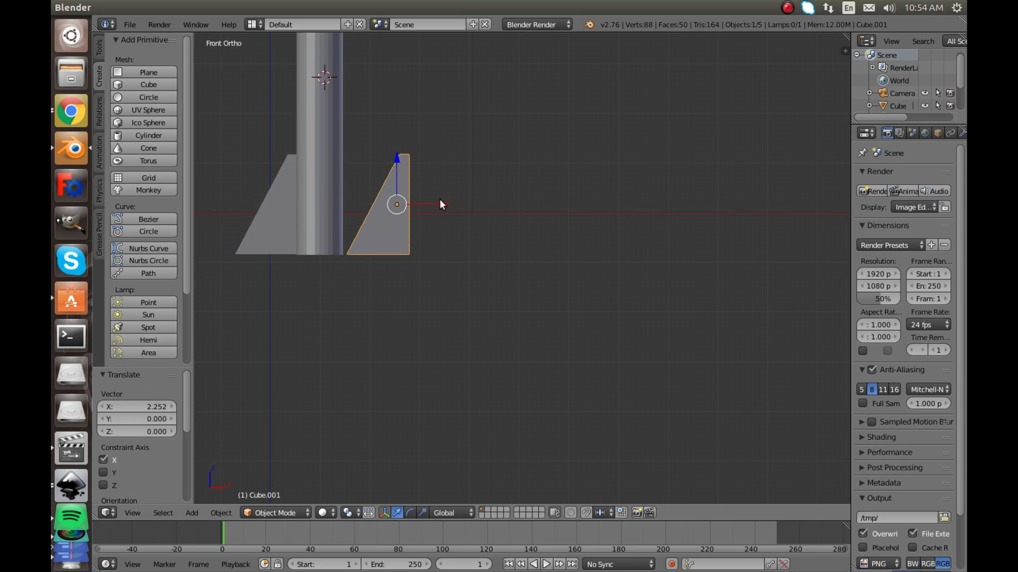
Rotate the duplicated fin 180° about the global Y axis.
key(r)
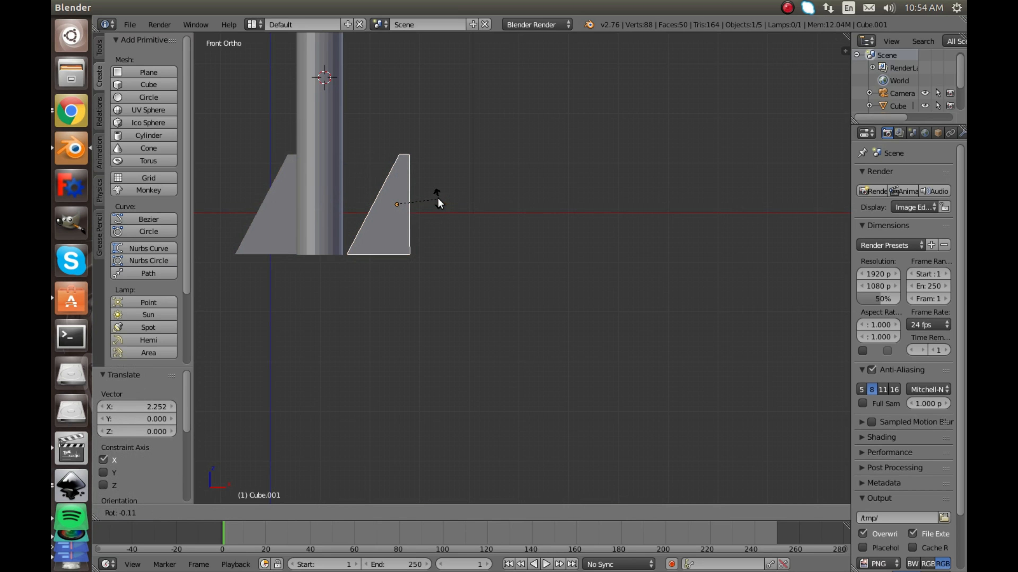
key(y)
text(18)
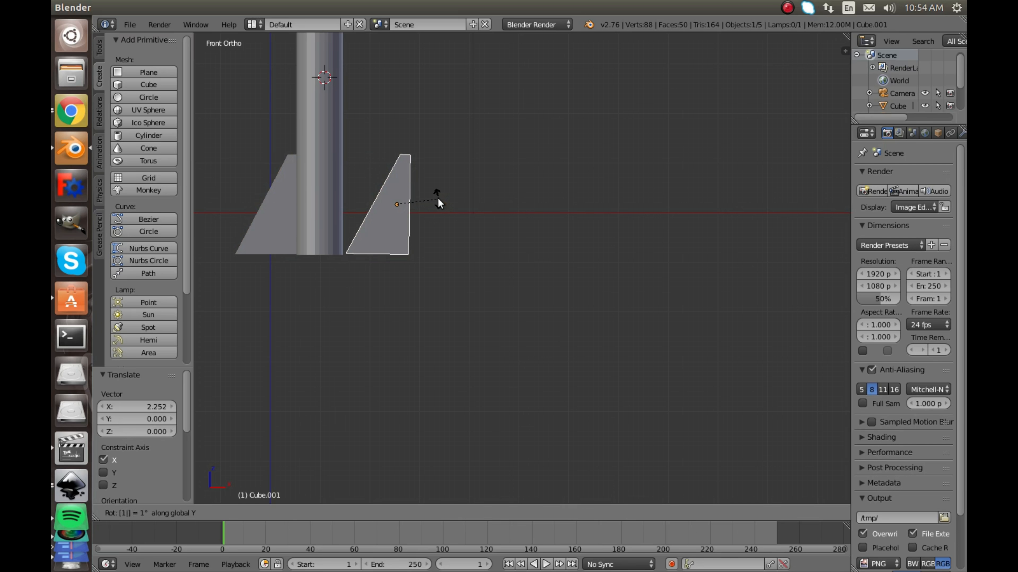
text(0)
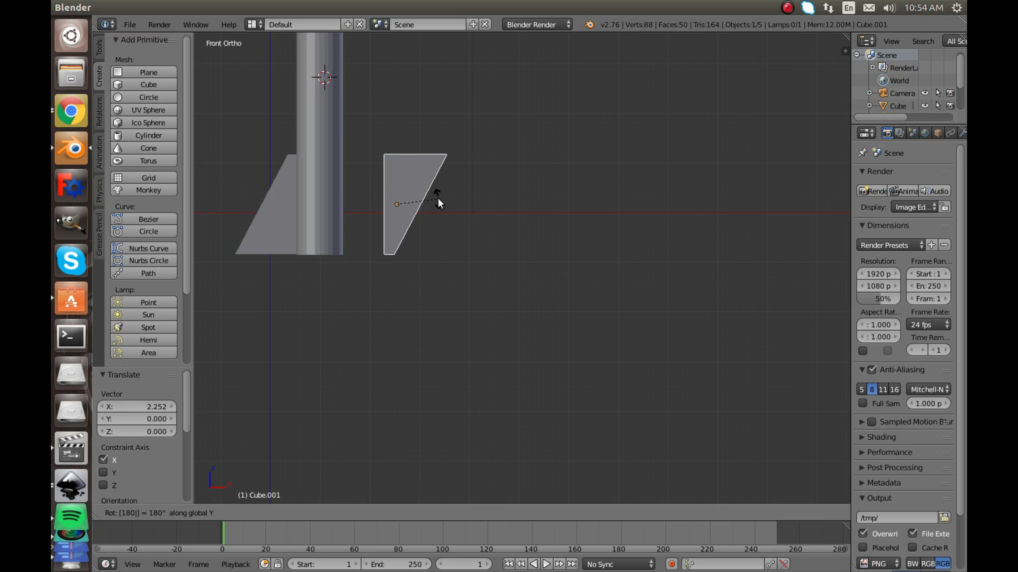
key(Return)
middle_drag(438, 198, 350, 239)
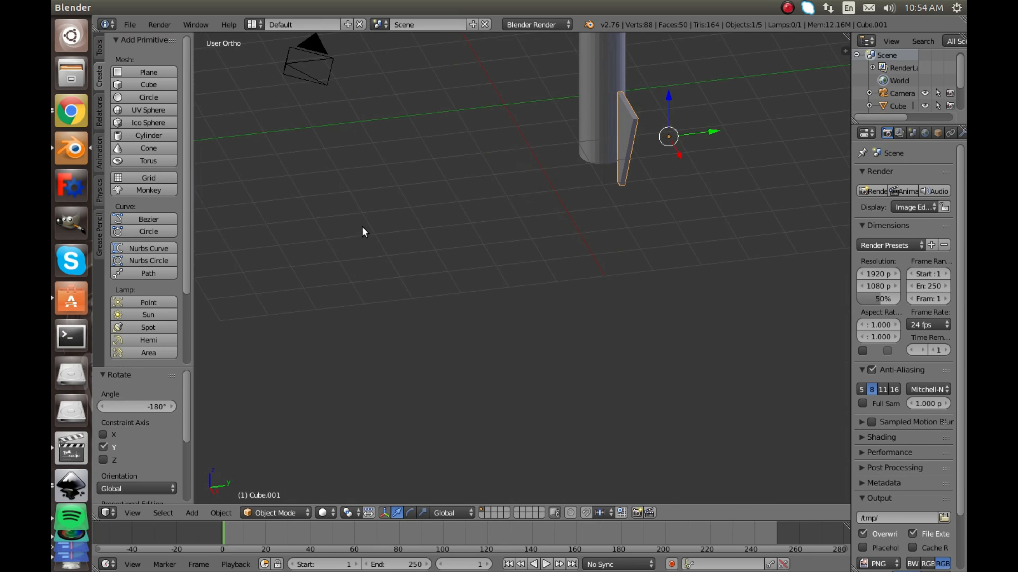
Rotate the duplicated fin 180° about the global X axis.
key(r)
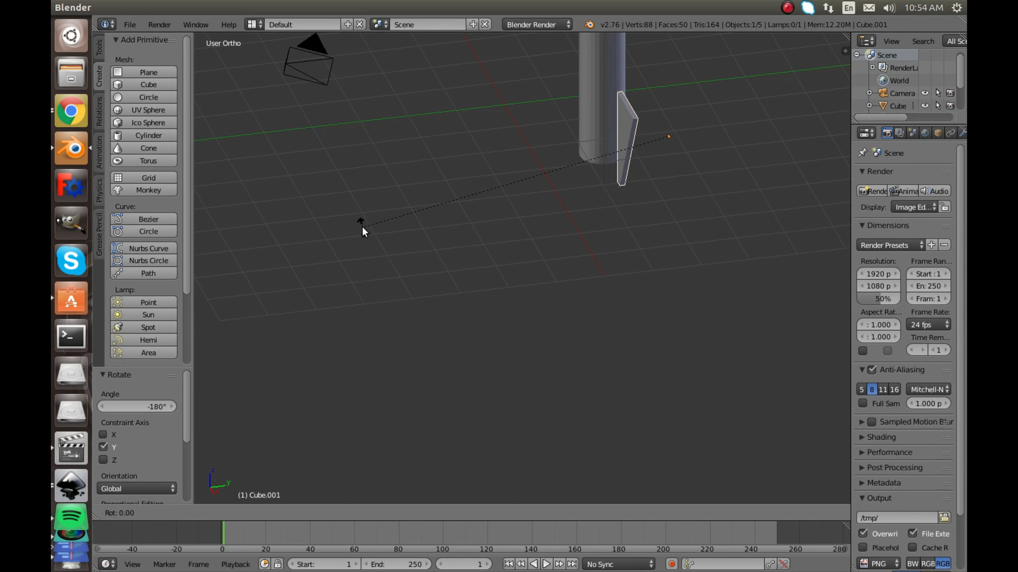
key(z)
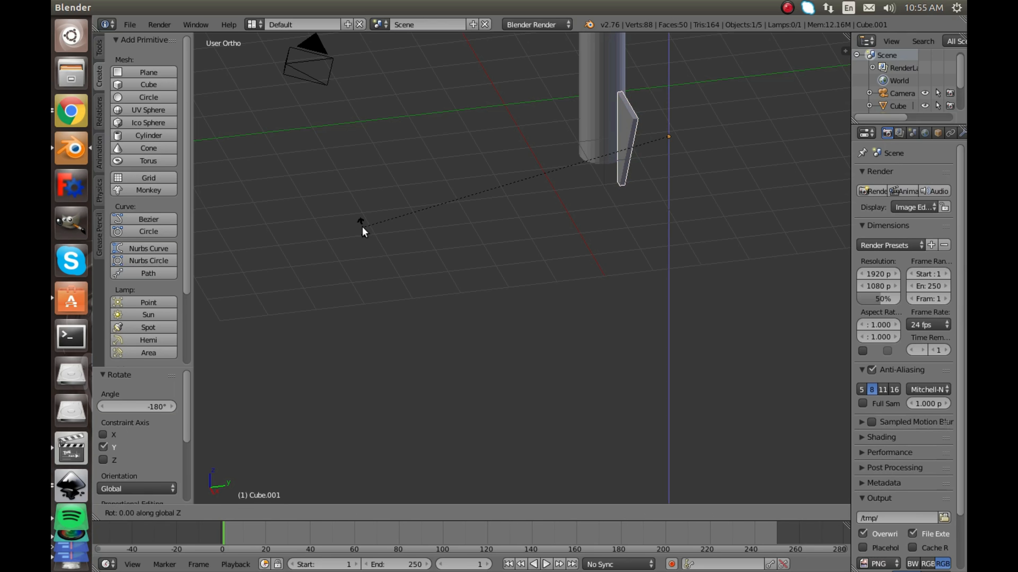
key(x)
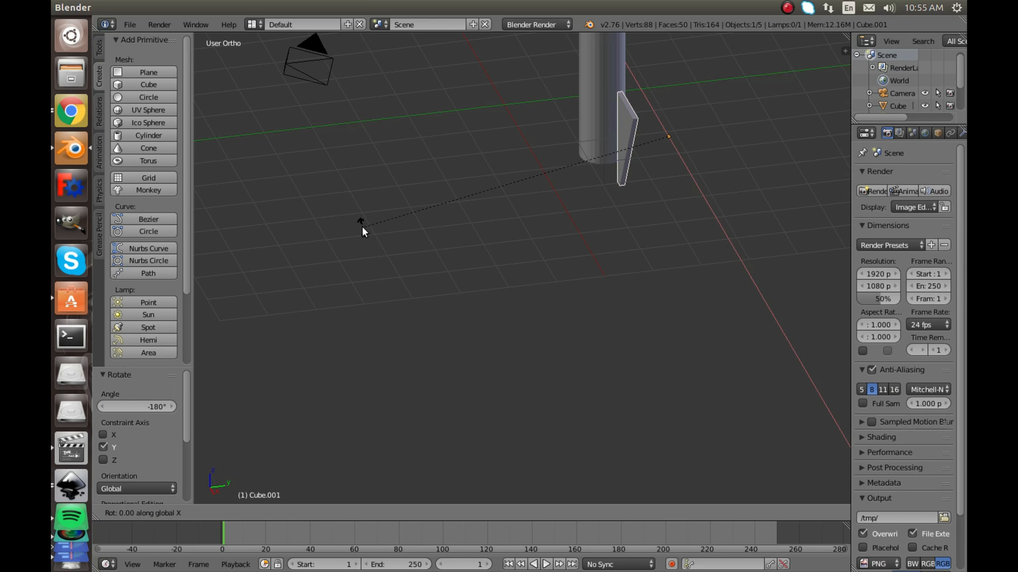
text(180)
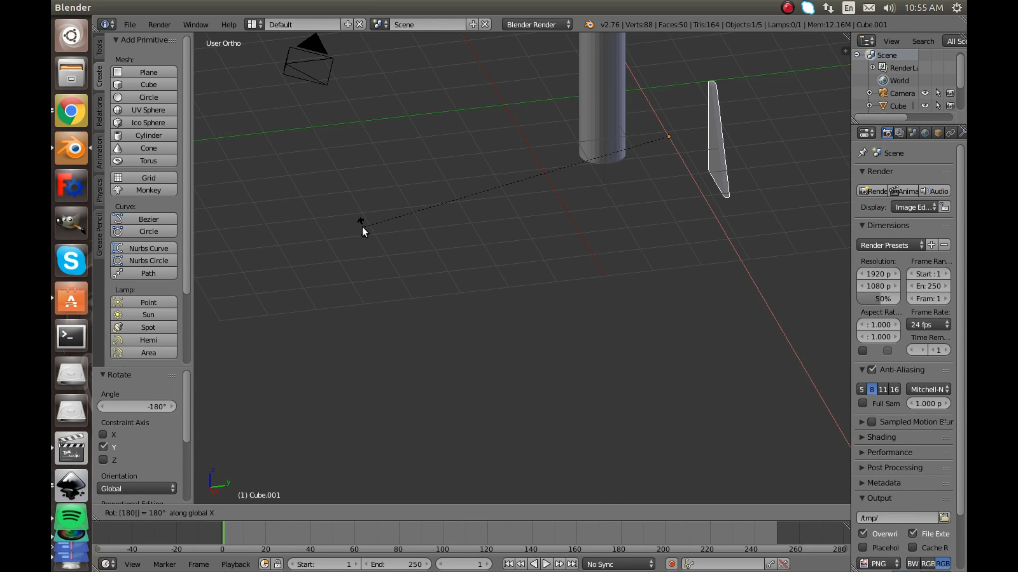
key(Return)
middle_drag(371, 221, 362, 196)
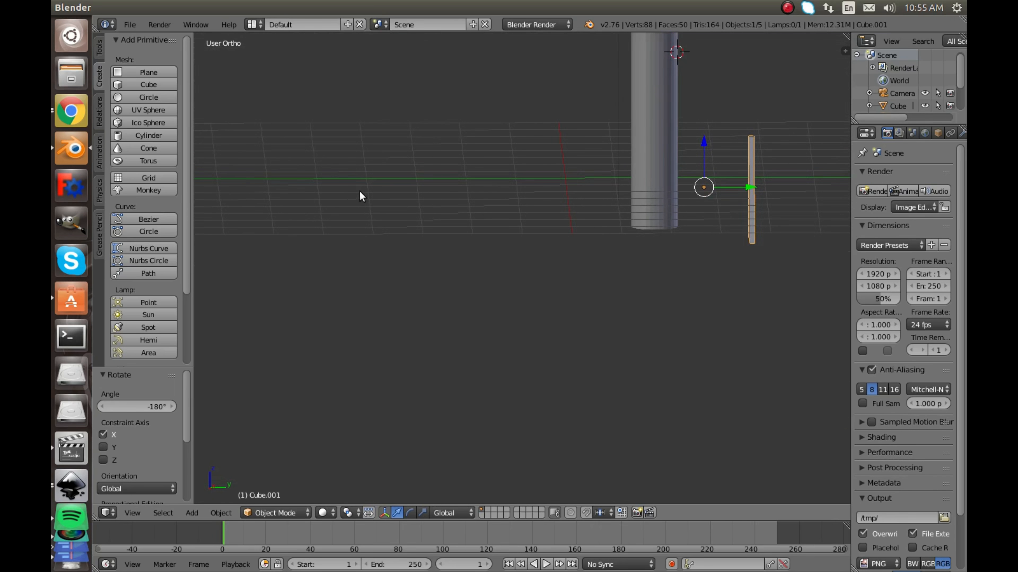
Set the second fin against the cylinder opposite the first, moving it about -0.83 units along X and -1.92 along Y.
key(KP_1)
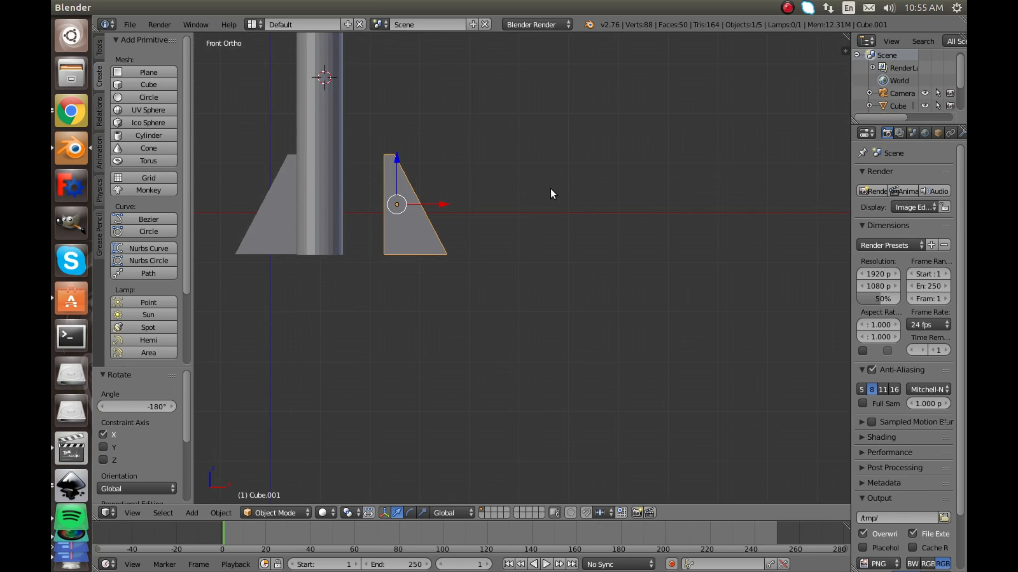
drag(453, 200, 404, 202)
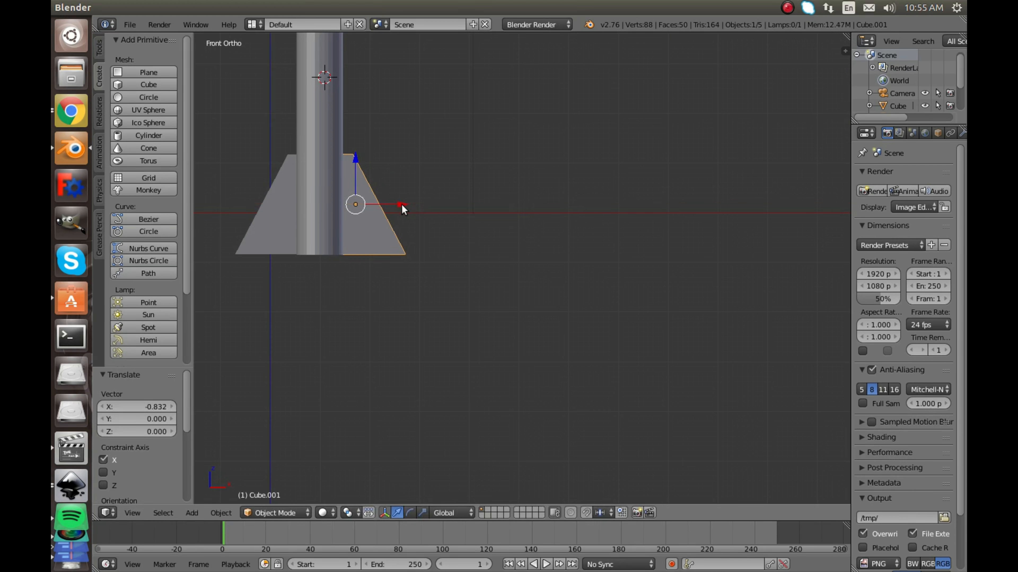
key(KP_7)
drag(358, 40, 344, 135)
click(405, 99)
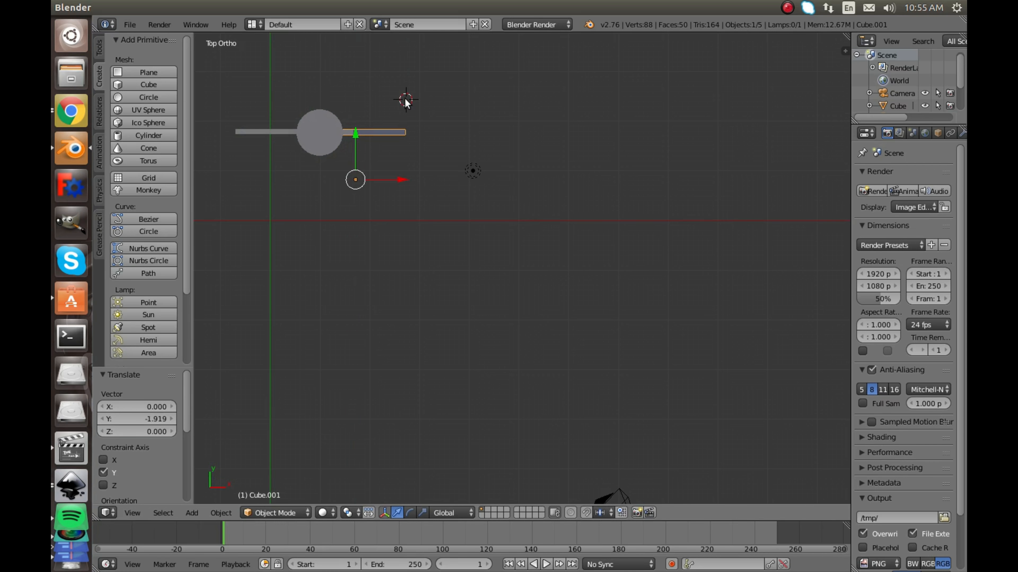
Select only the two fins and duplicate them in place.
key(a)
middle_drag(418, 97, 529, 99)
right_click(451, 128)
shift+right_click(384, 129)
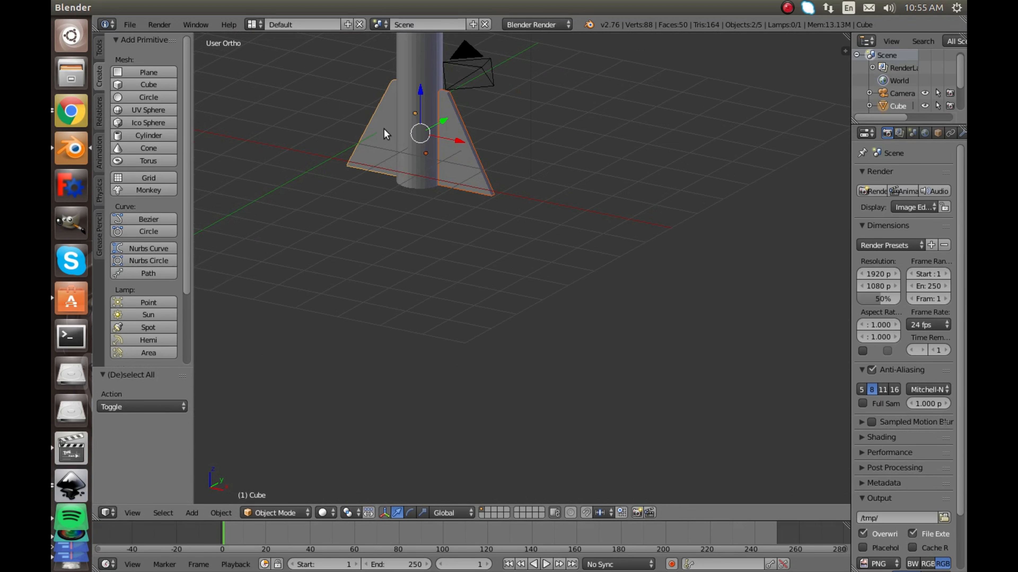
key(shift+d)
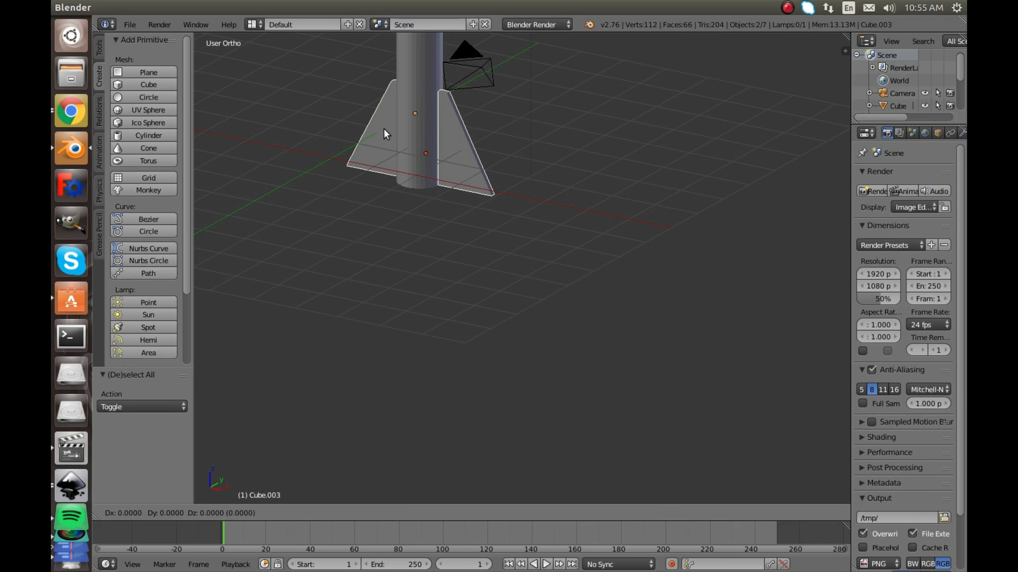
right_click(384, 129)
Try rotating the two duplicated fins 90° about the global Z axis, and delete these copies.
middle_drag(383, 128, 448, 210)
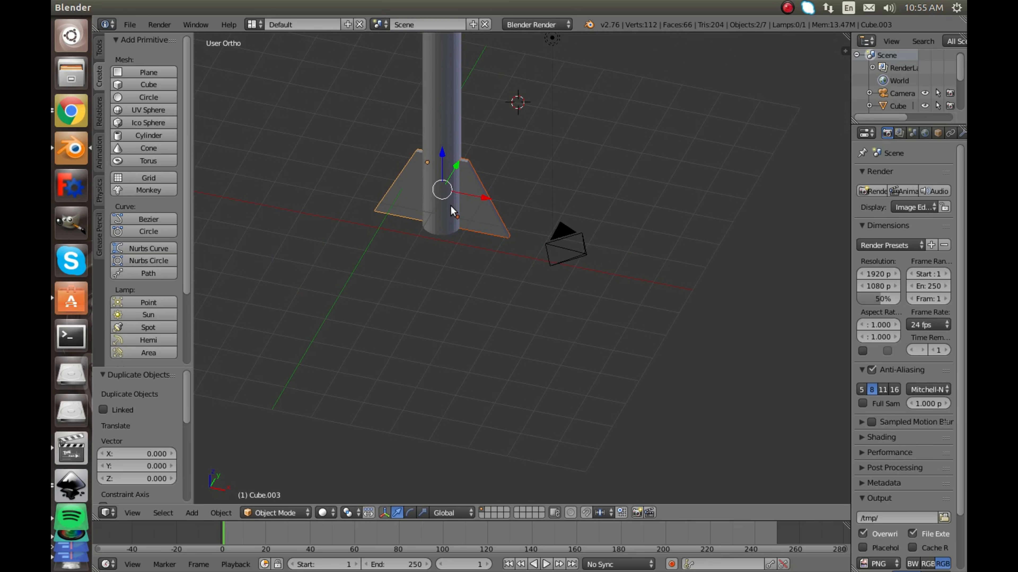
key(r)
key(z)
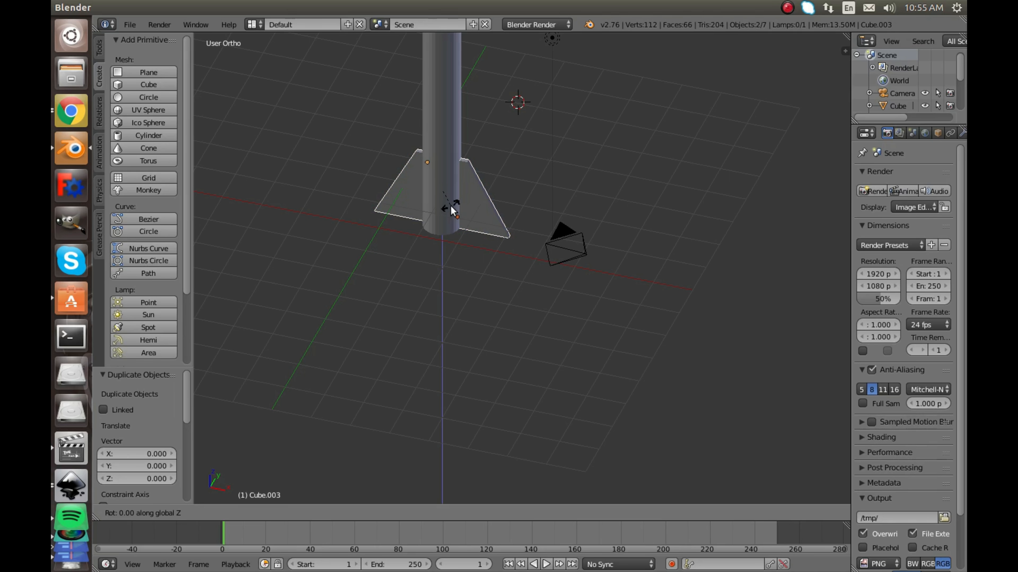
text(90)
key(Return)
middle_drag(451, 205, 471, 200)
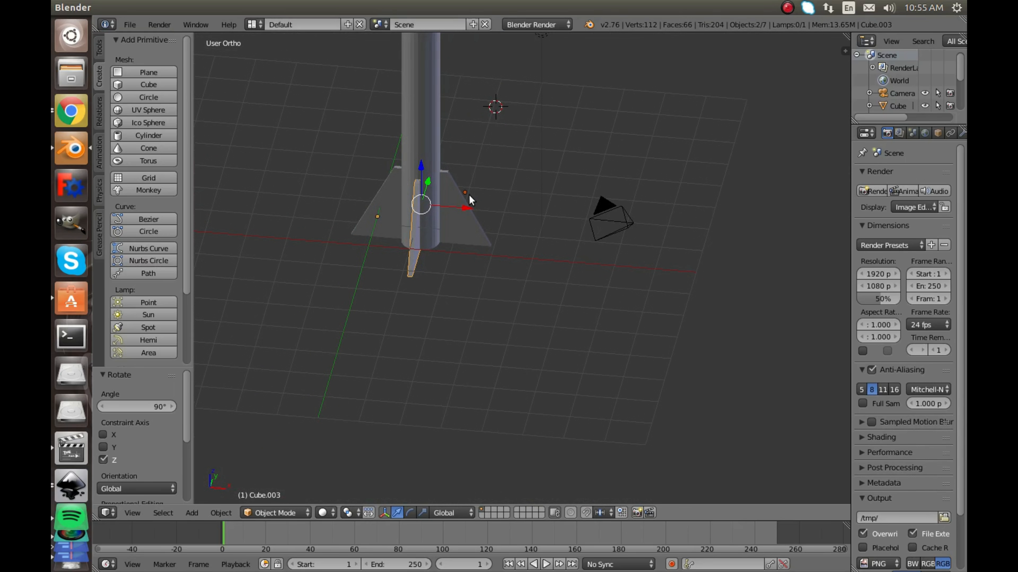
key(x)
click(470, 196)
Move the fin on the cylinder's +X side about -0.49 units along Y and -0.21 along X.
right_click(464, 202)
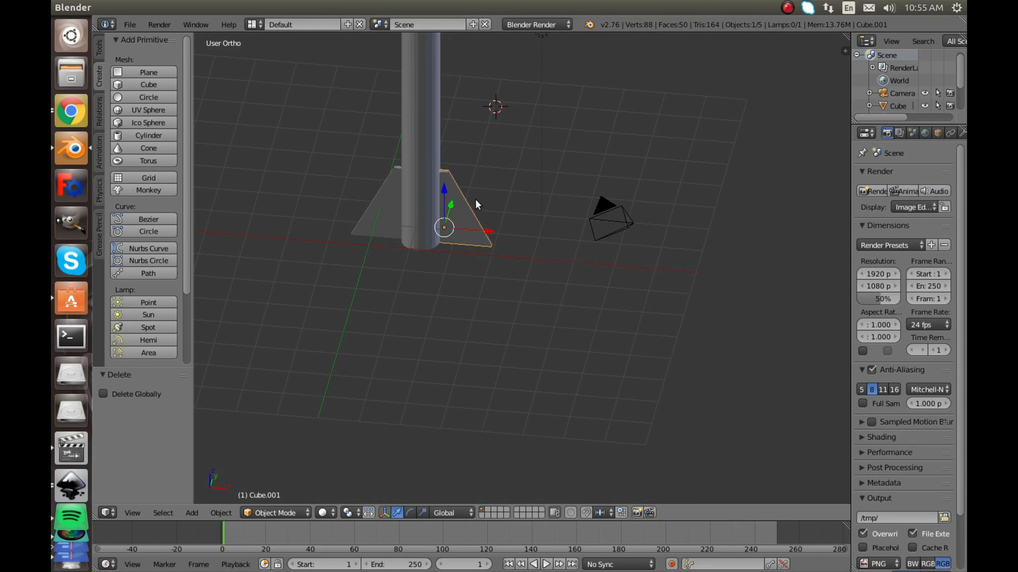
middle_drag(476, 199, 484, 234)
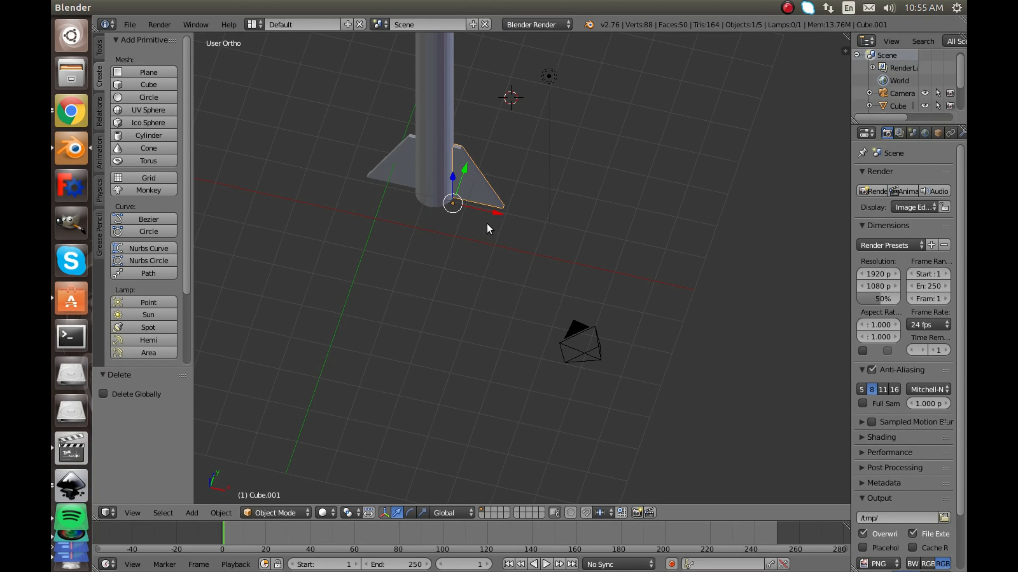
key(r)
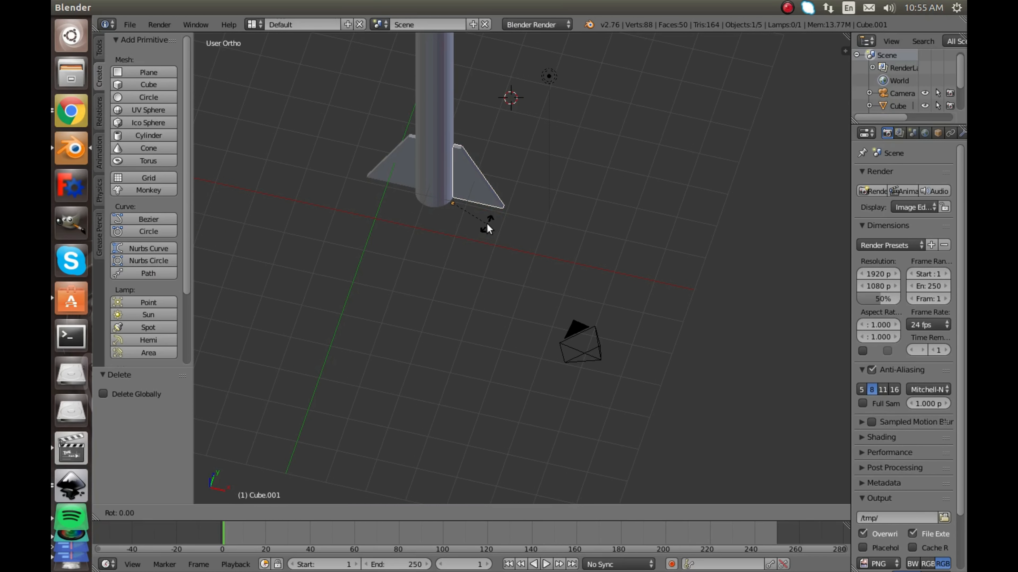
key(z)
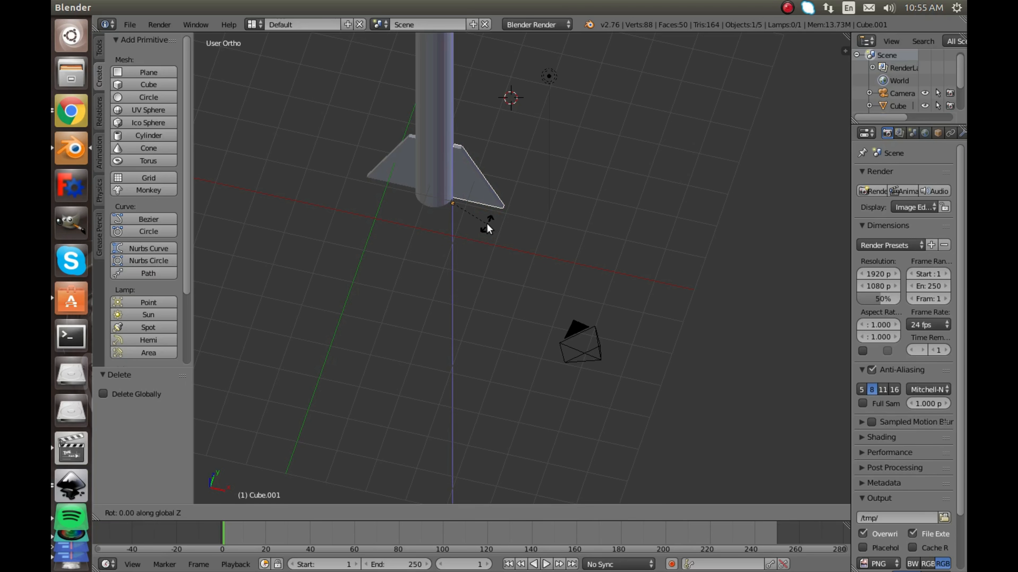
click(487, 223)
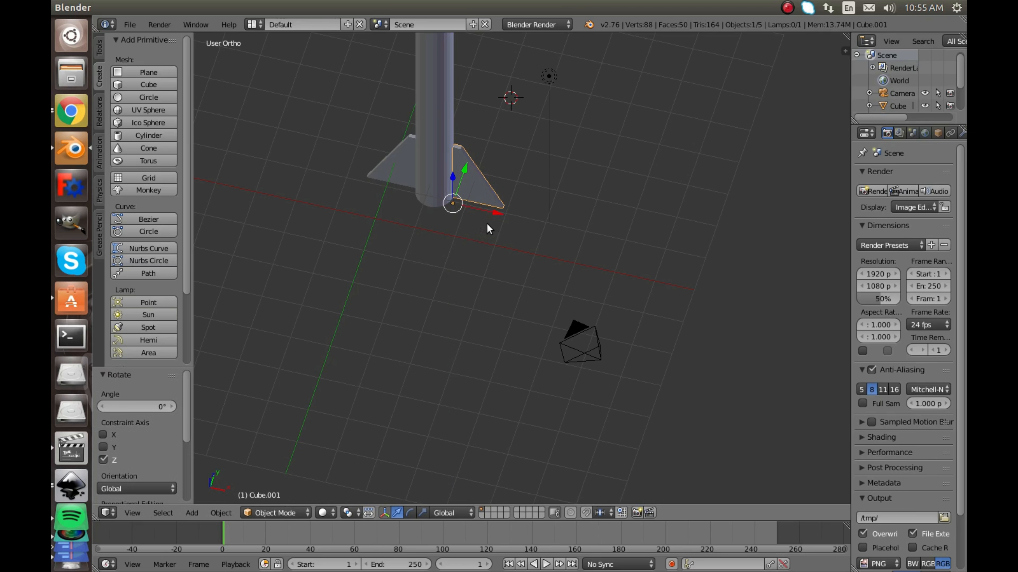
mouse_move(486, 223)
middle_down()
mouse_move(489, 281)
mouse_move(482, 207)
middle_up()
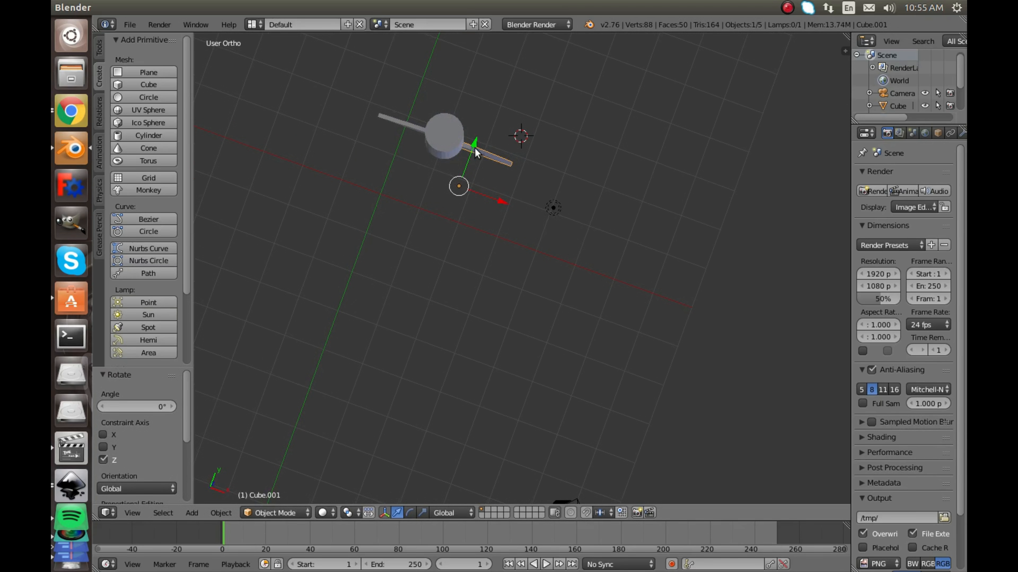
drag(475, 147, 467, 159)
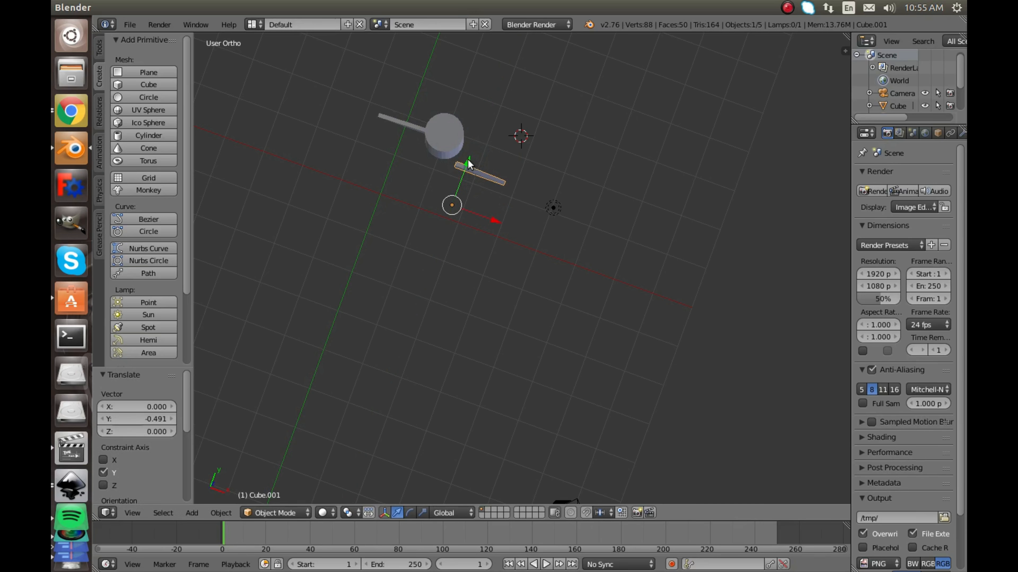
drag(485, 206, 482, 206)
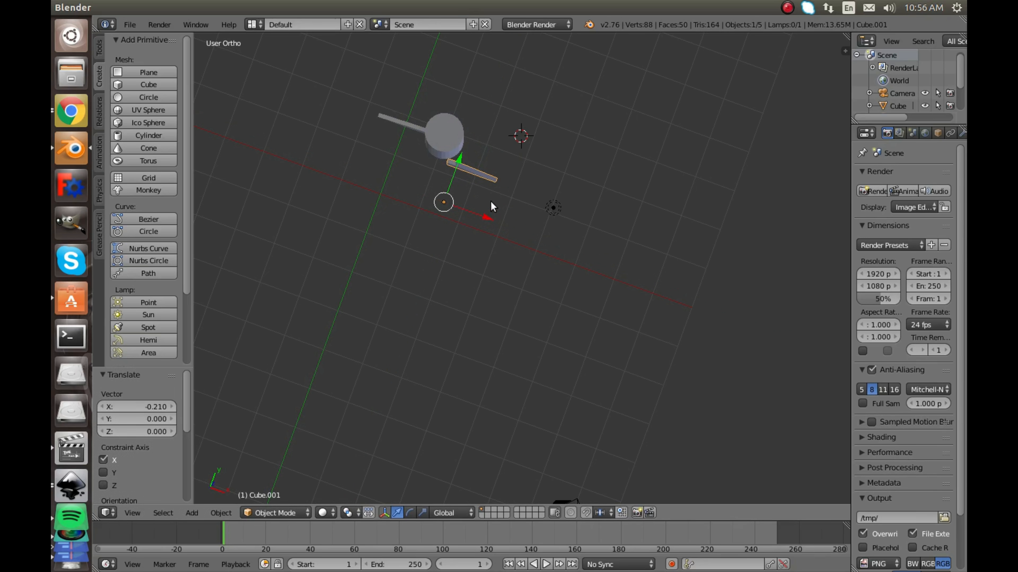
Rotate the selected fin about -49.5° around the global Z axis so it points diagonally outward.
key(r)
key(z)
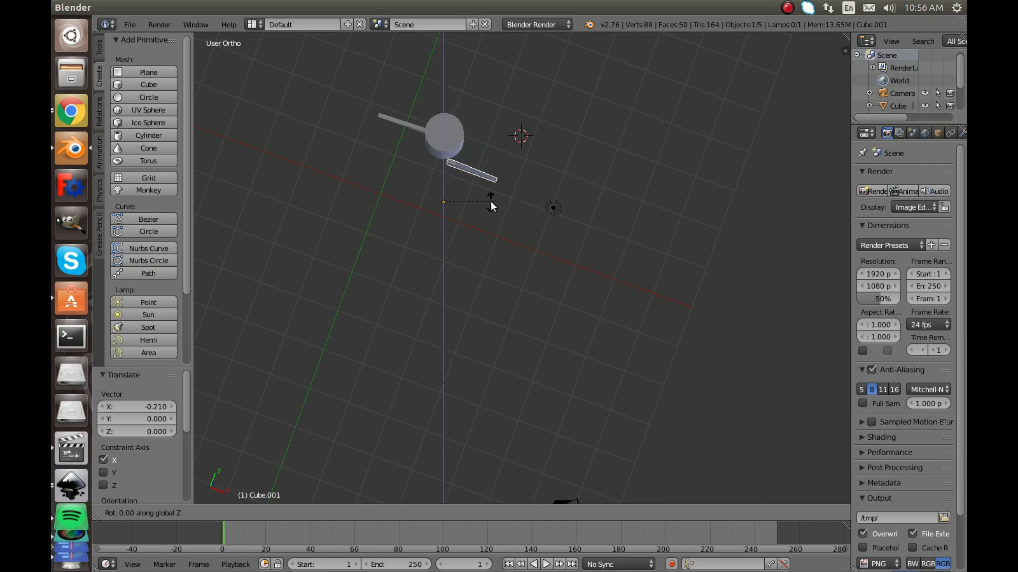
click(458, 219)
Bring the angled fin's inner edge against the cylinder, moving it about -0.70 units along X and 0.36 along Y.
key(g)
key(x)
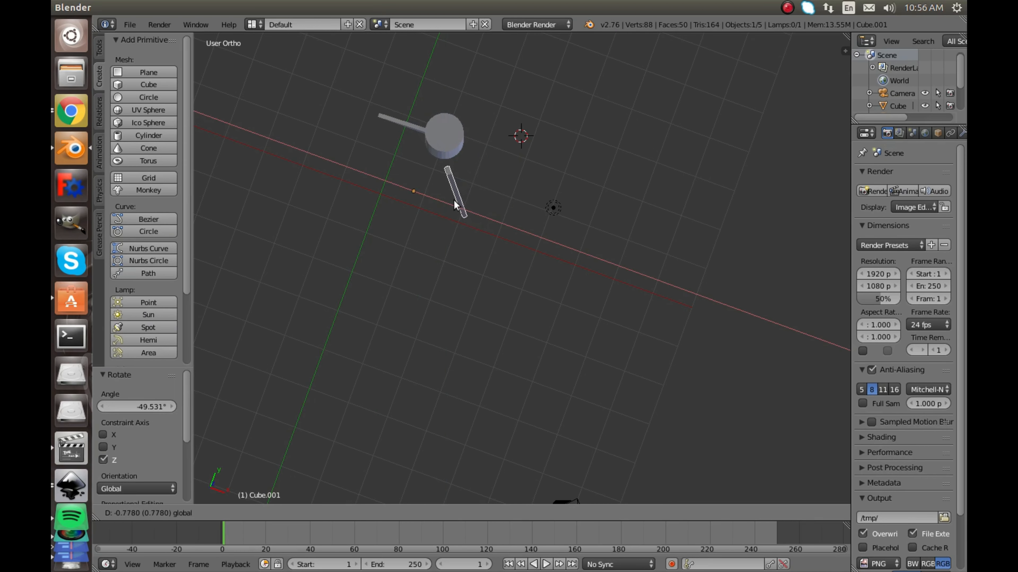
click(459, 201)
key(g)
key(y)
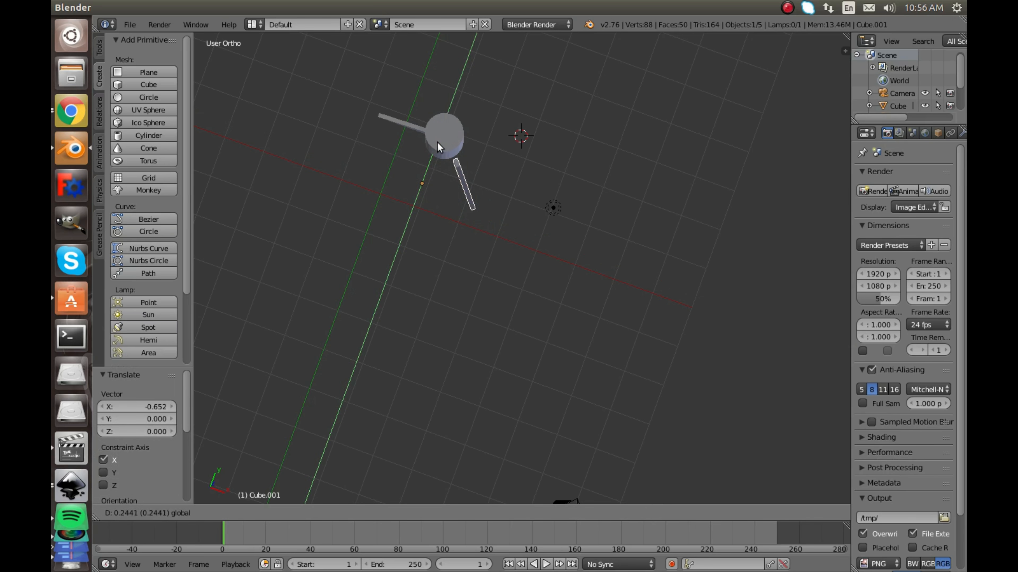
click(444, 150)
key(g)
key(x)
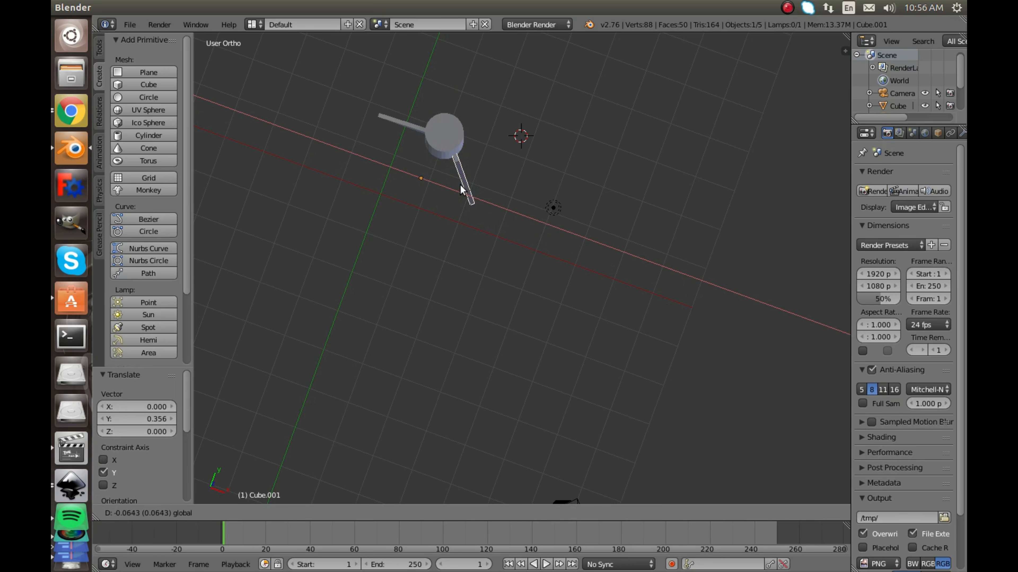
click(460, 185)
Adjust the angled fin's direction by rotating it about 7.8° around the global Z axis.
middle_drag(474, 203, 405, 107)
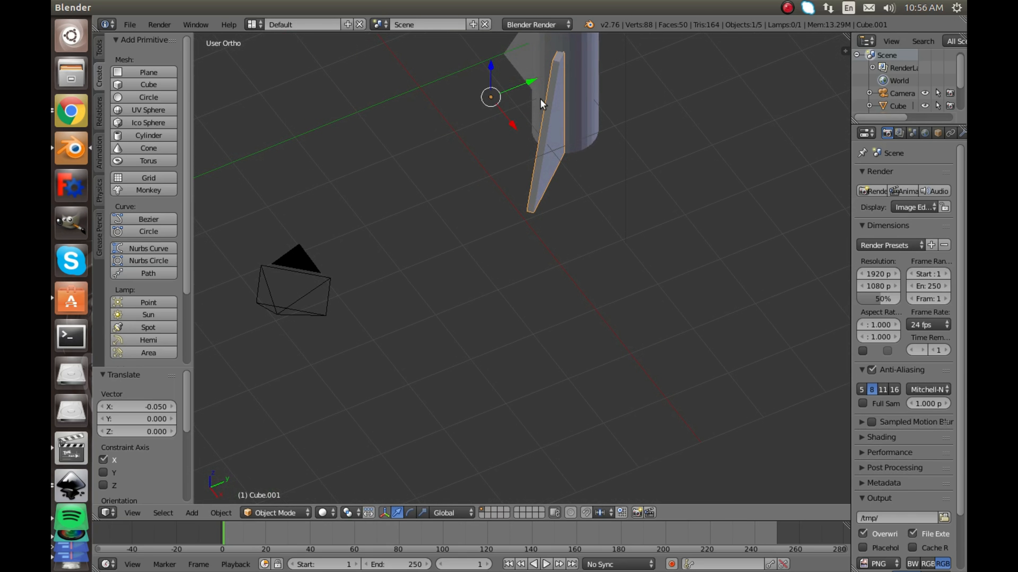
key(r)
key(z)
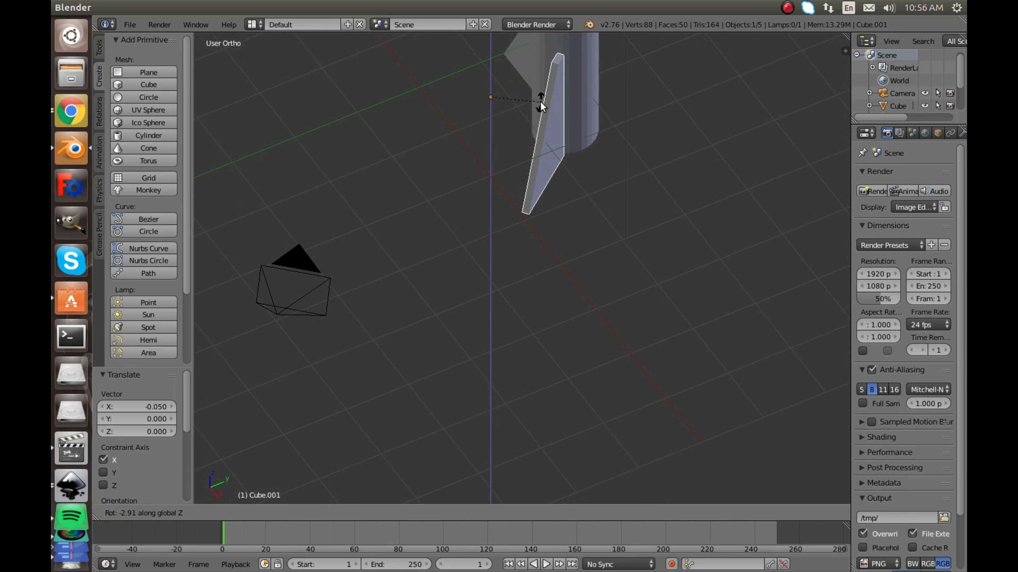
click(543, 92)
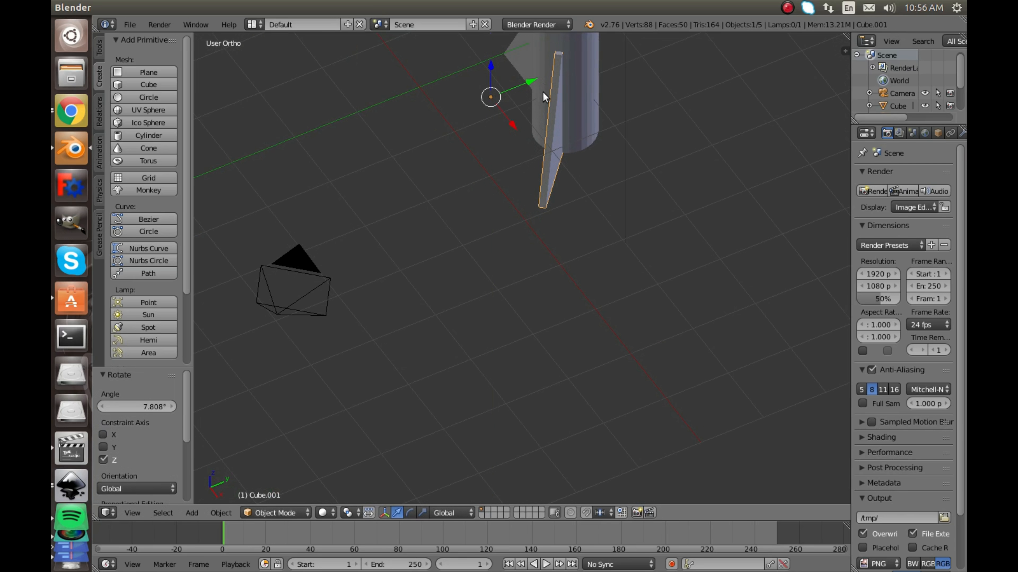
In top view, nudge the angled fin slightly toward +X and -Y to align it with the cylinder, and deselect everything.
middle_drag(529, 109, 528, 121)
key(KP_7)
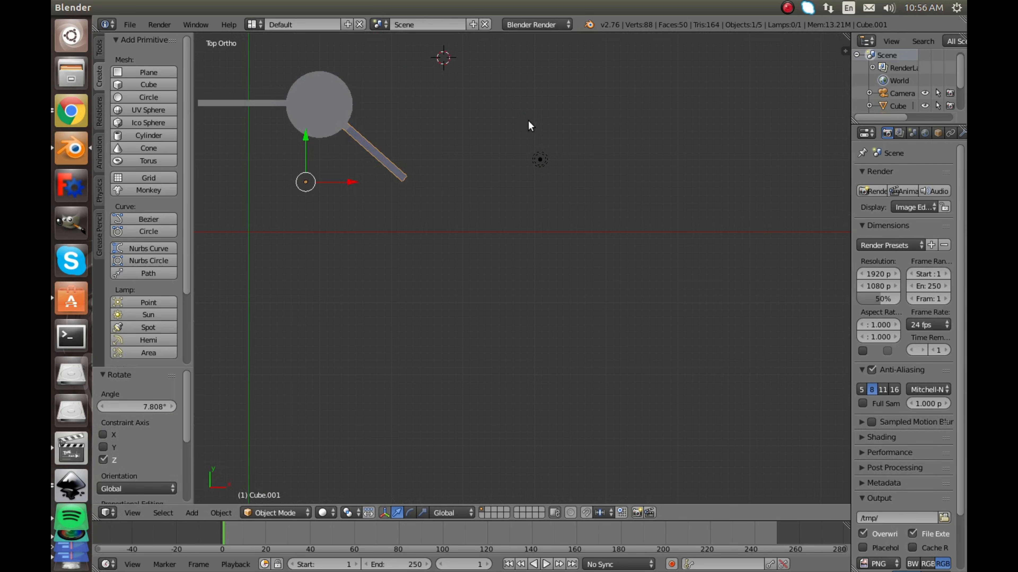
key(g)
key(x)
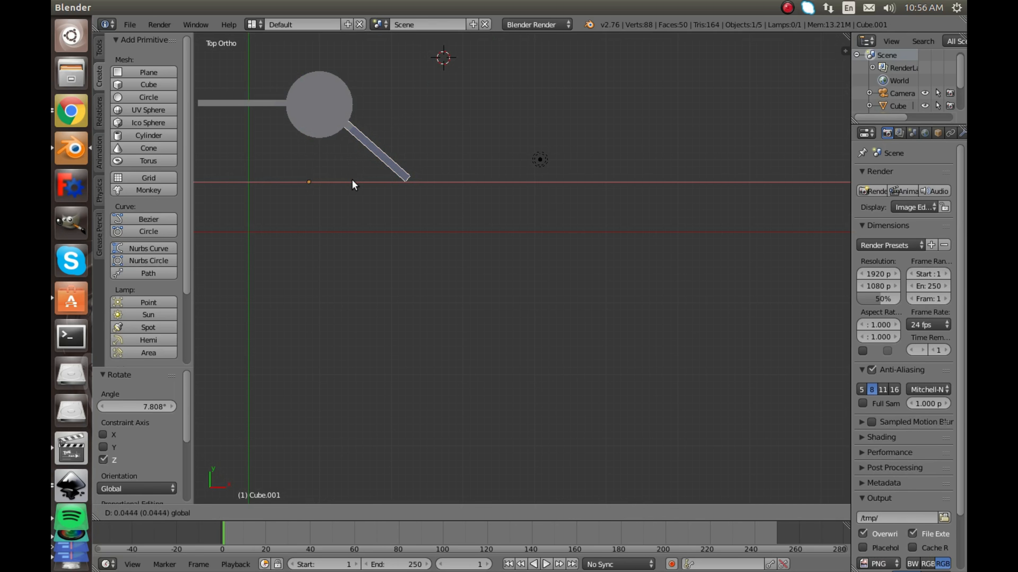
click(351, 162)
drag(305, 133, 306, 139)
key(a)
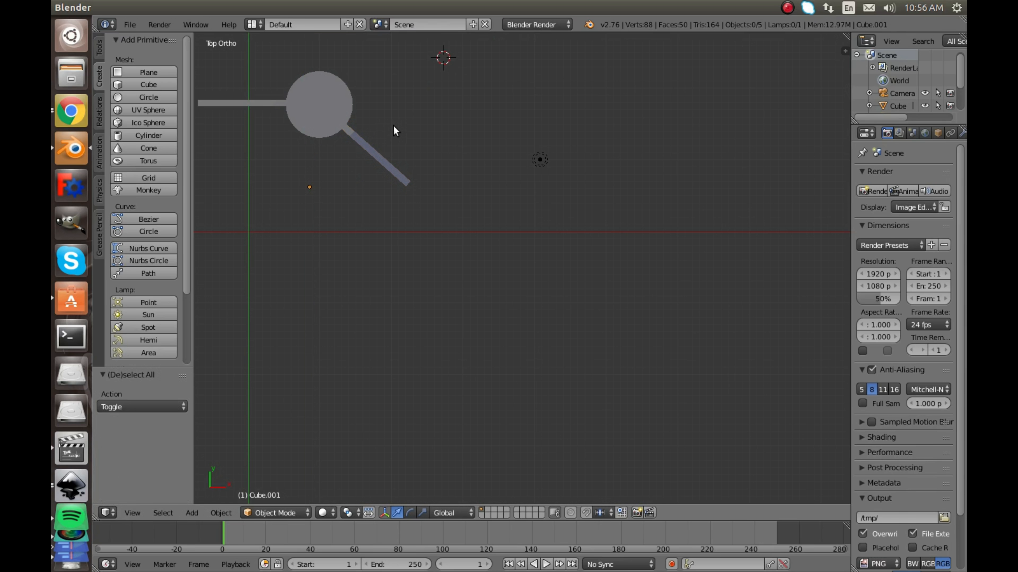
Duplicate the angled fin and move the copy about 1.14 units along Y.
right_click(374, 151)
key(shift+d)
right_click(364, 147)
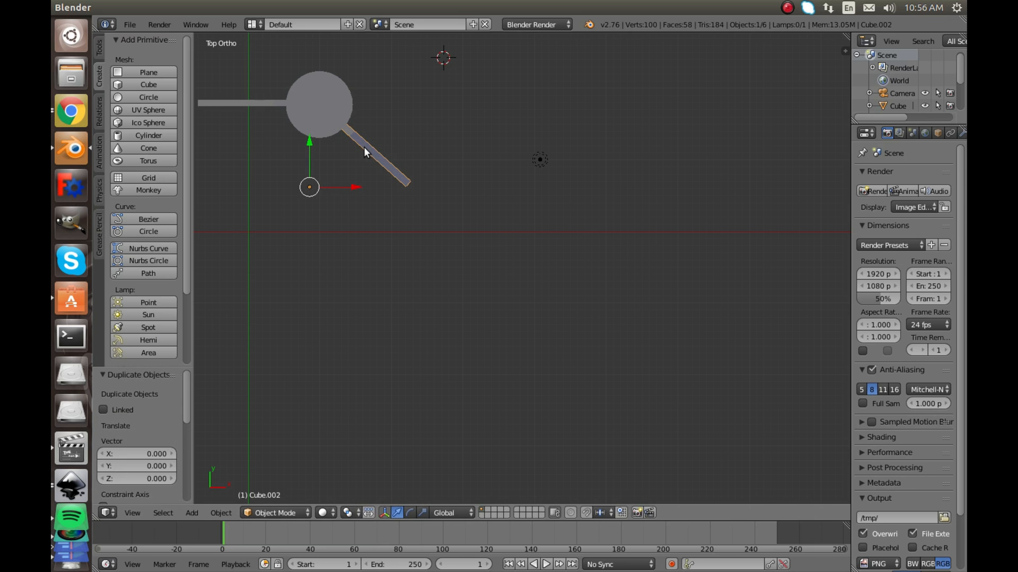
drag(309, 140, 345, 78)
Rotate the fin copy about 96.5° around the global Z axis and move it about 1.24 units along X against the cylinder.
key(r)
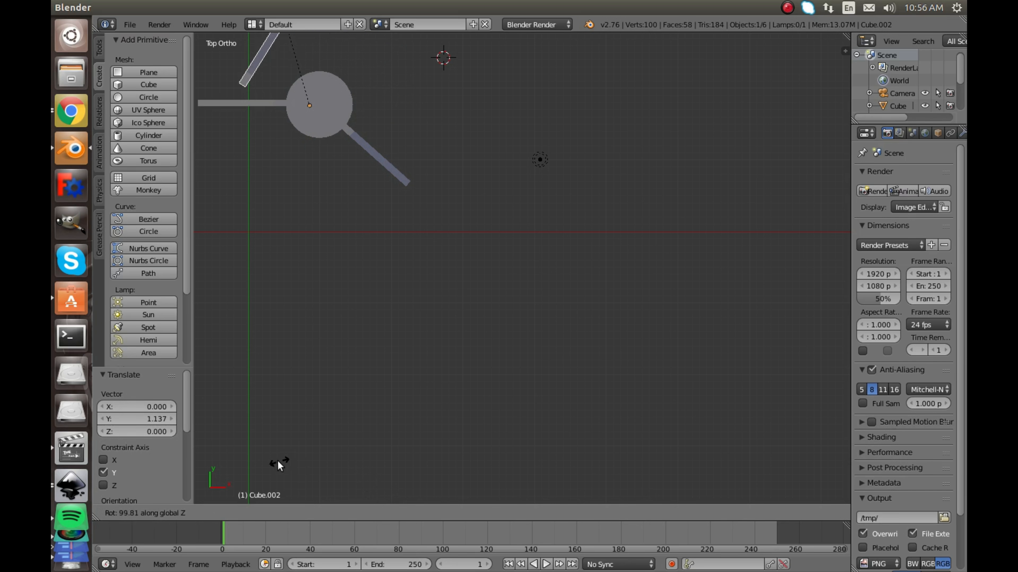
click(286, 467)
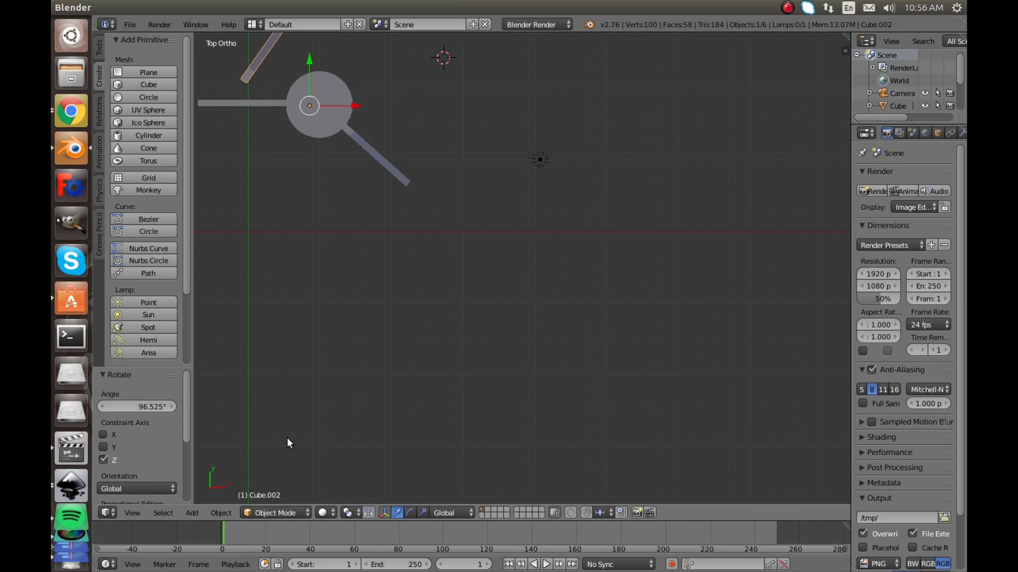
drag(360, 105, 443, 92)
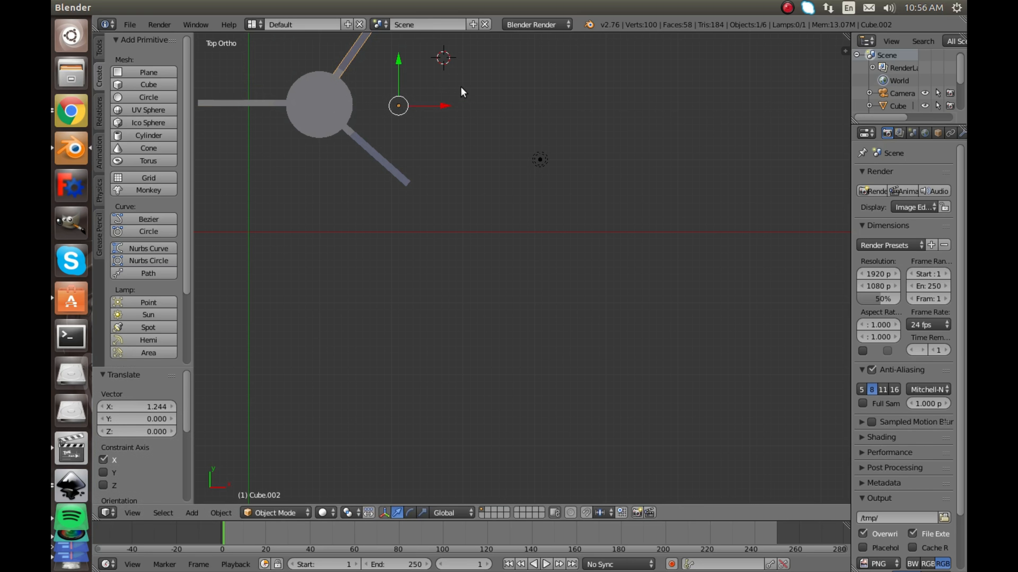
Fine-tune the copied fin's direction by rotating it about 3.8° around the global Z axis.
key(r)
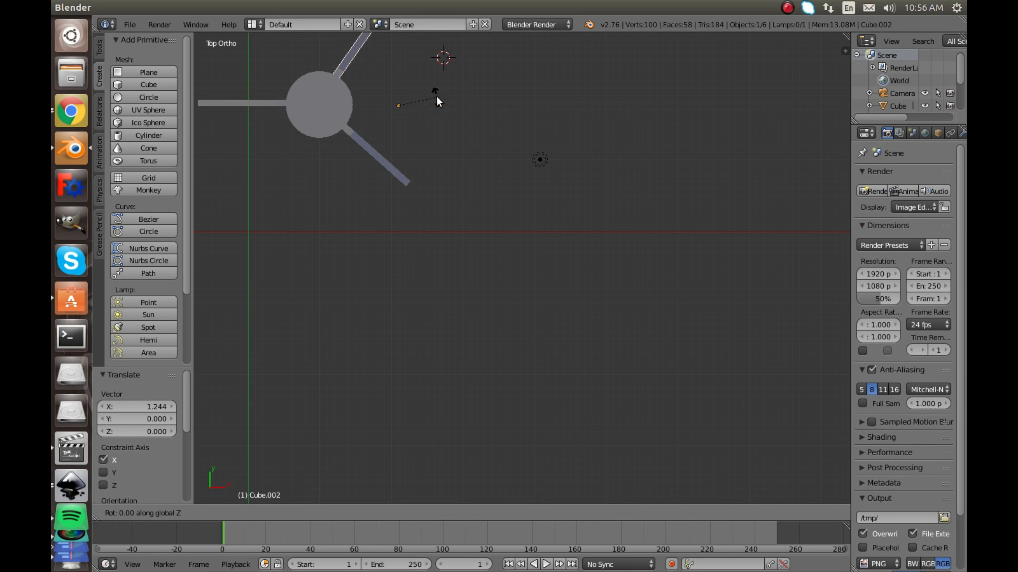
click(436, 99)
middle_drag(440, 102, 441, 107)
key(KP_7)
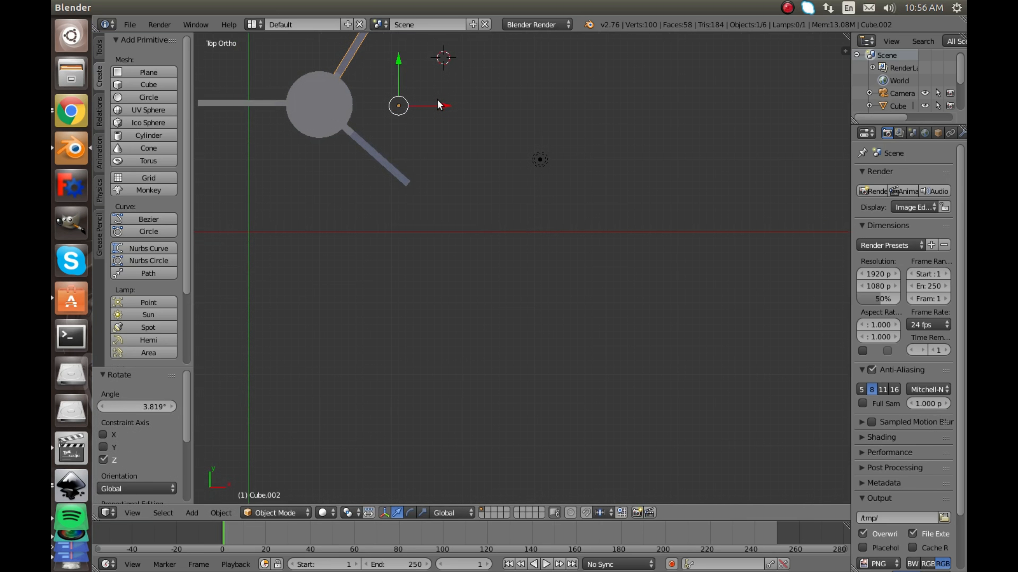
Nudge the copied fin along X and Y until its inner edge meets the cylinder, and deselect everything.
shift+middle_drag(292, 123, 359, 129)
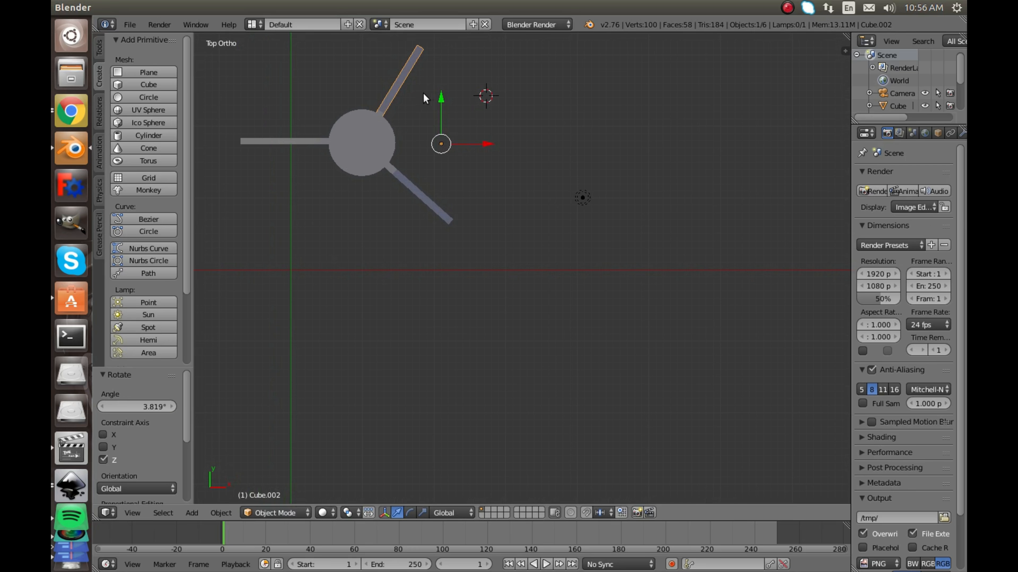
key(g)
key(y)
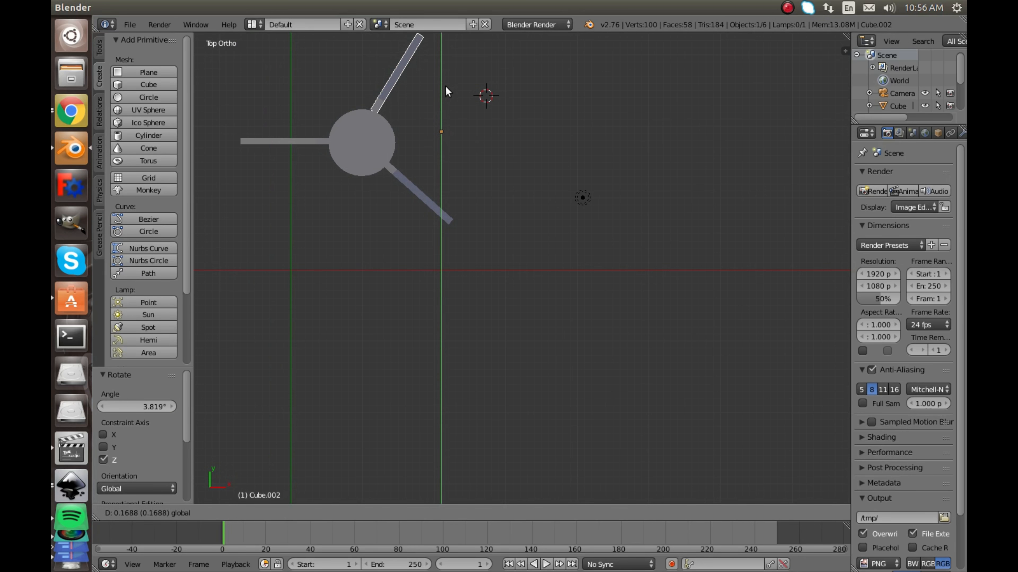
click(446, 87)
drag(478, 132, 485, 135)
drag(444, 93, 448, 97)
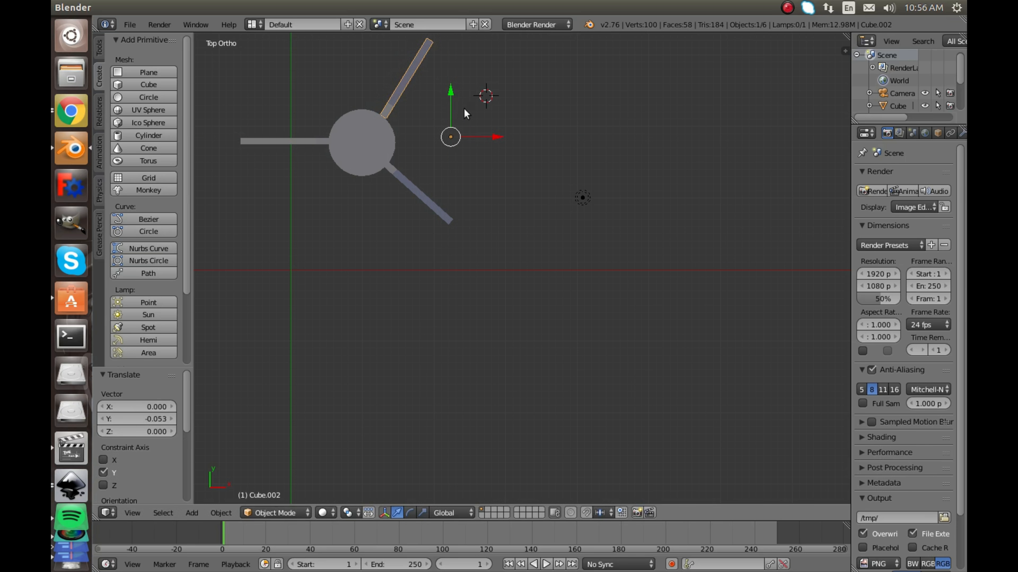
drag(489, 134, 487, 137)
click(488, 138)
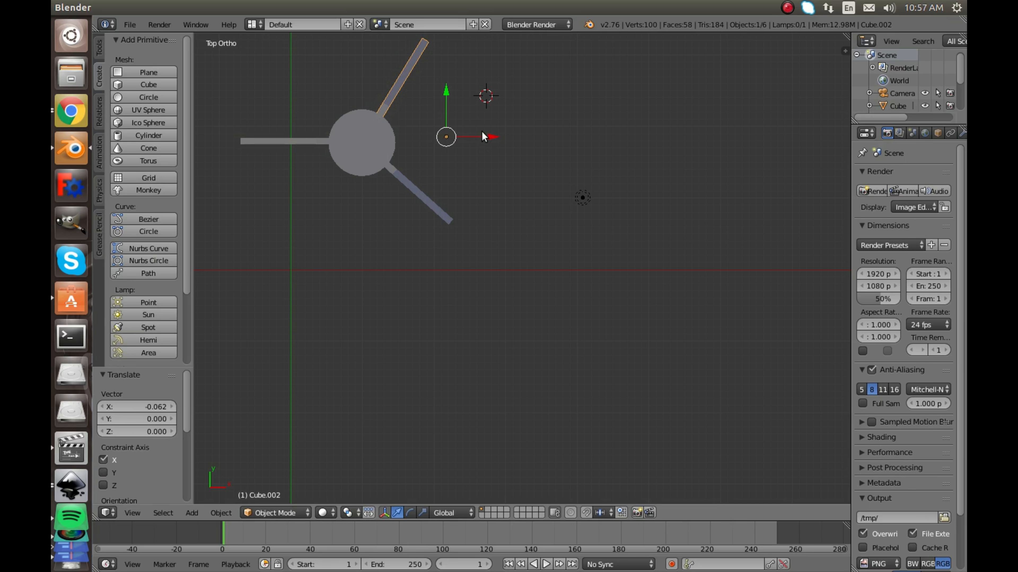
key(a)
Center the fin on the cylinder's -X side by moving it about -0.04 units along Y, and deselect everything.
middle_drag(484, 137, 368, 125)
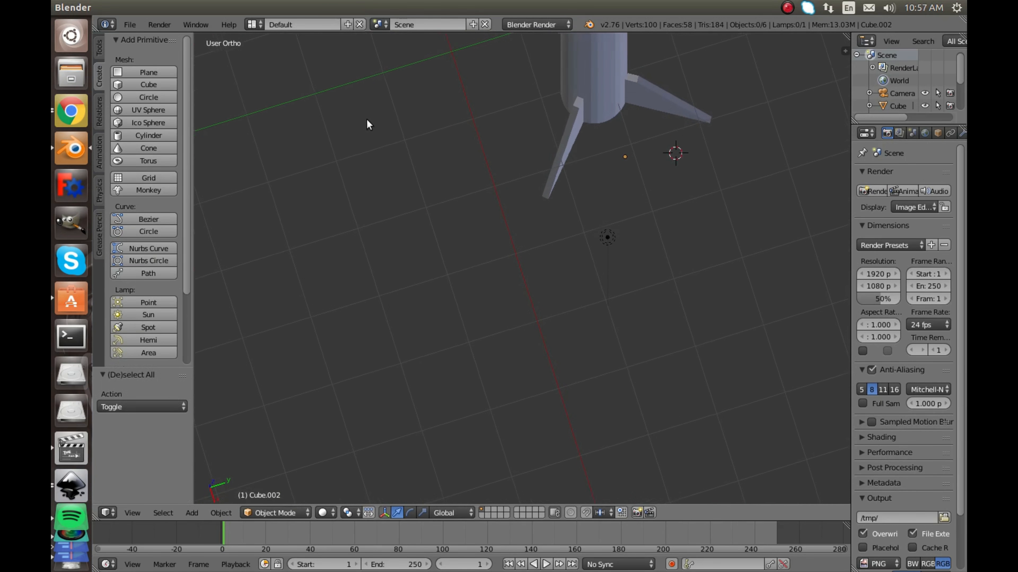
key(KP_7)
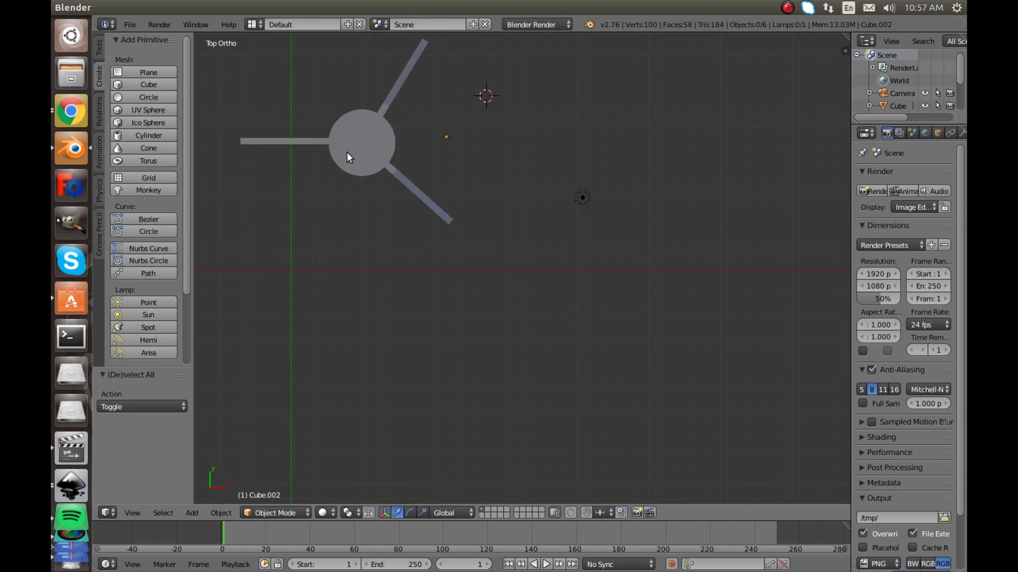
right_click(306, 141)
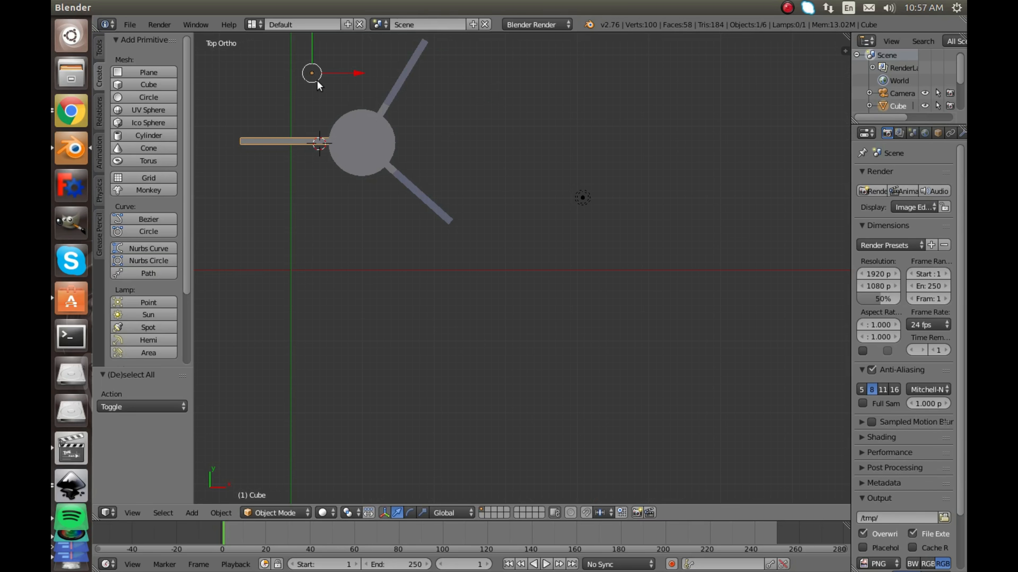
scroll(316, 83, down, 1)
key(g)
key(y)
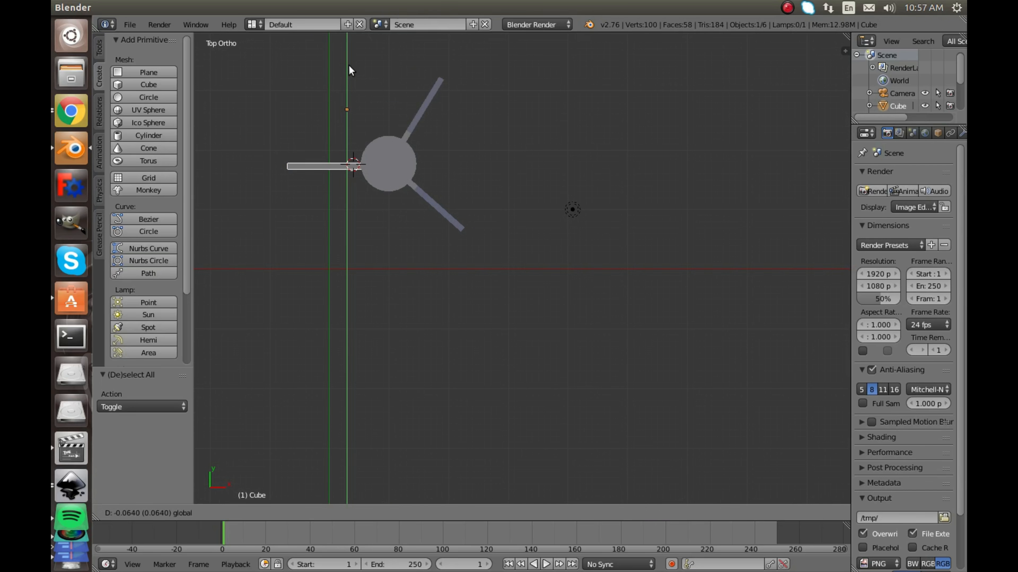
click(350, 64)
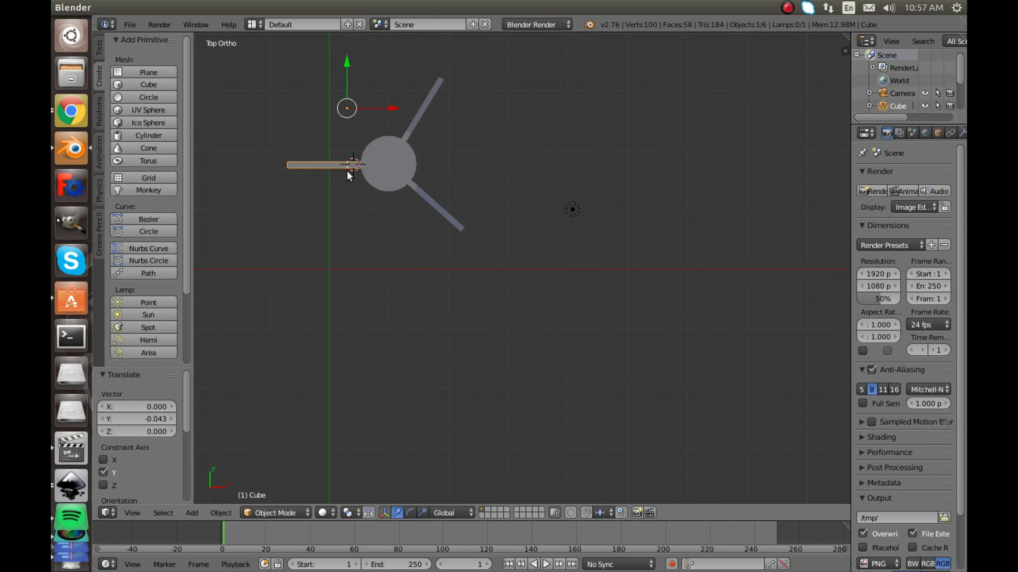
middle_drag(346, 170, 449, 478)
key(a)
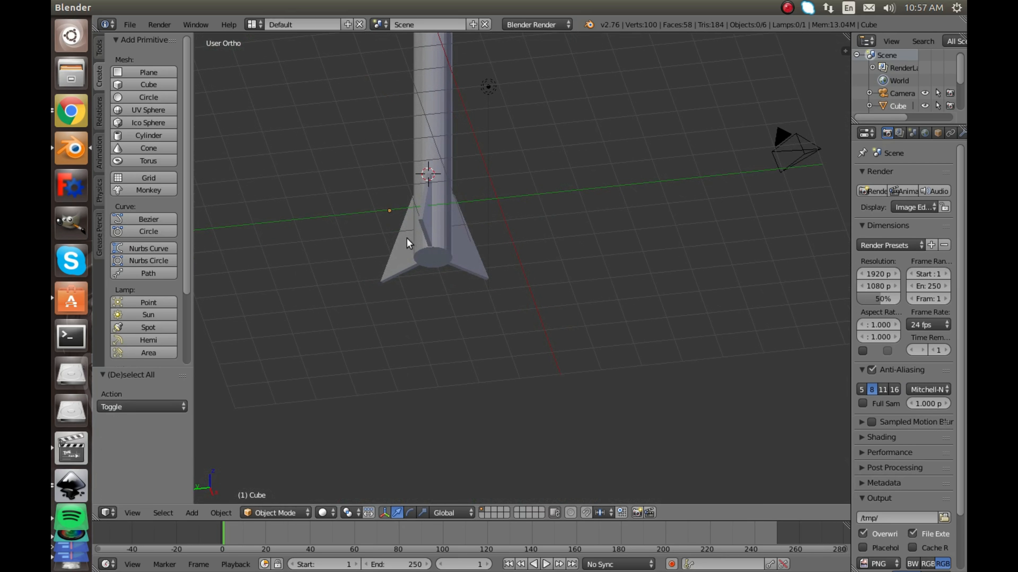
middle_drag(406, 238, 464, 355)
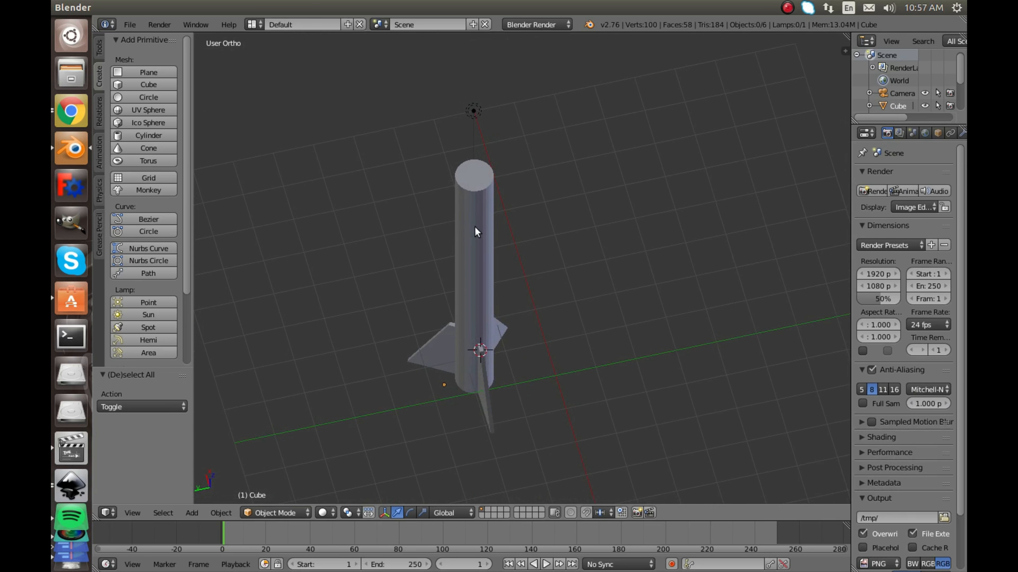
right_click(478, 176)
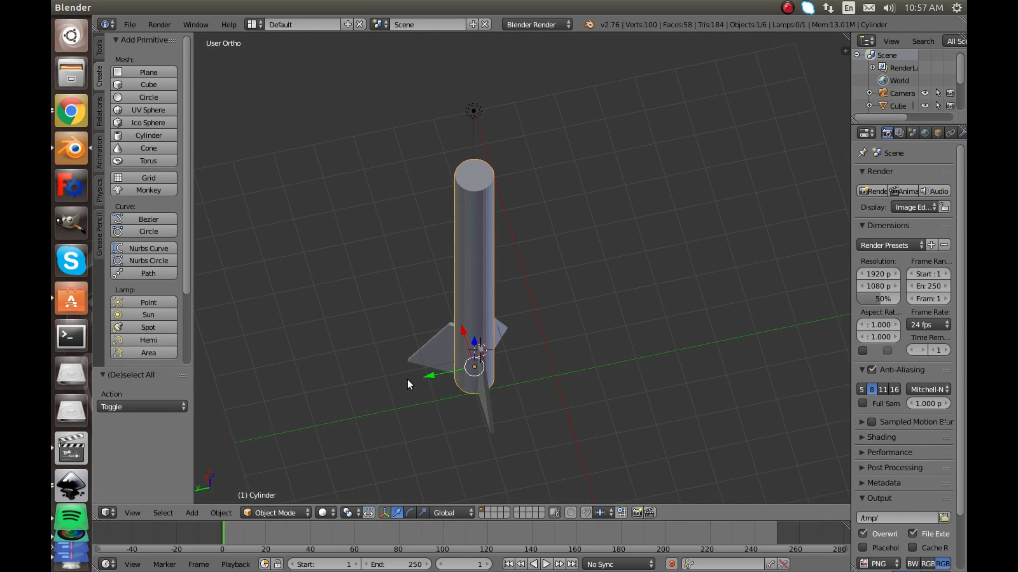
key(Tab)
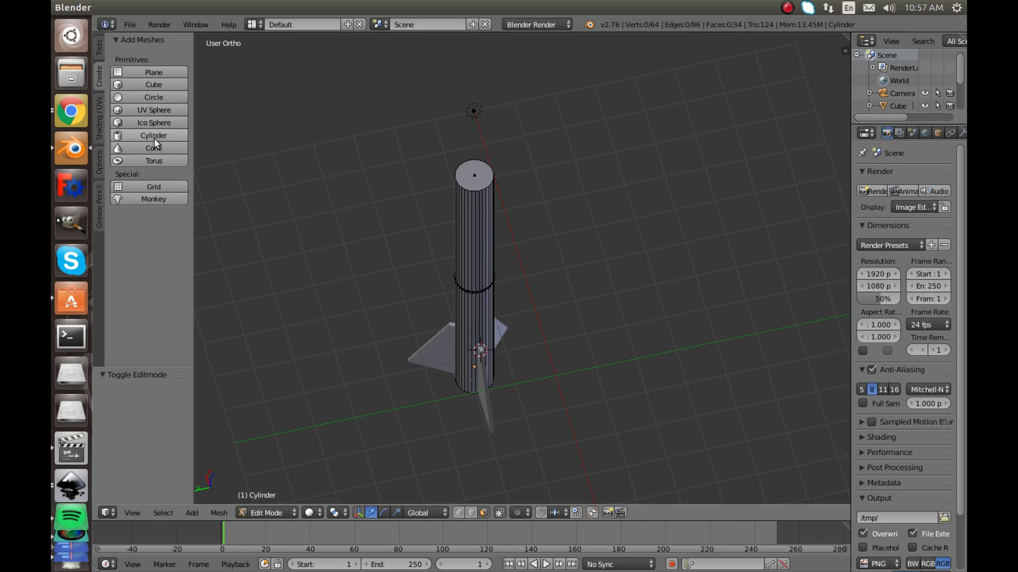
key(Tab)
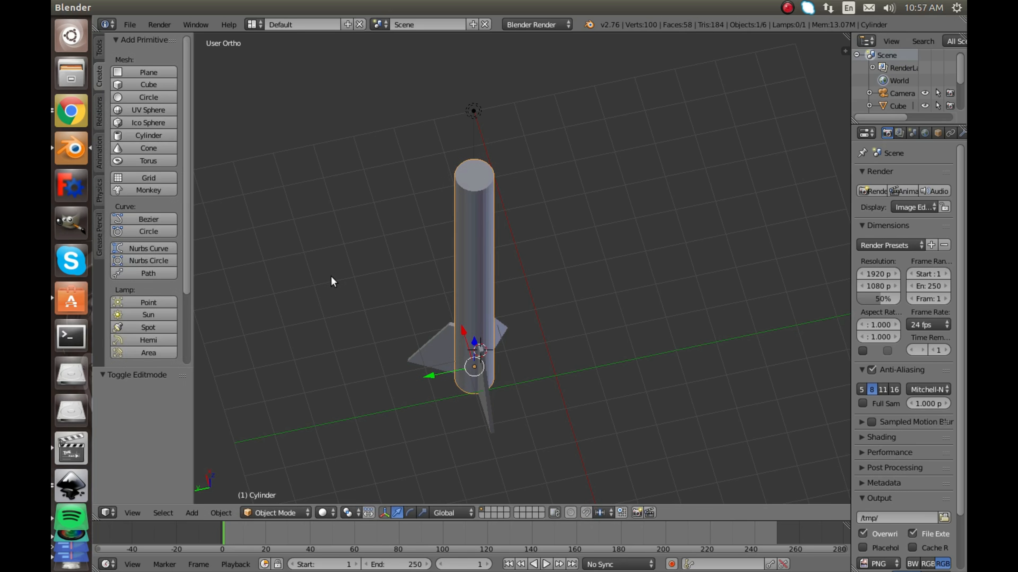
key(Tab)
key(Tab)
key(a)
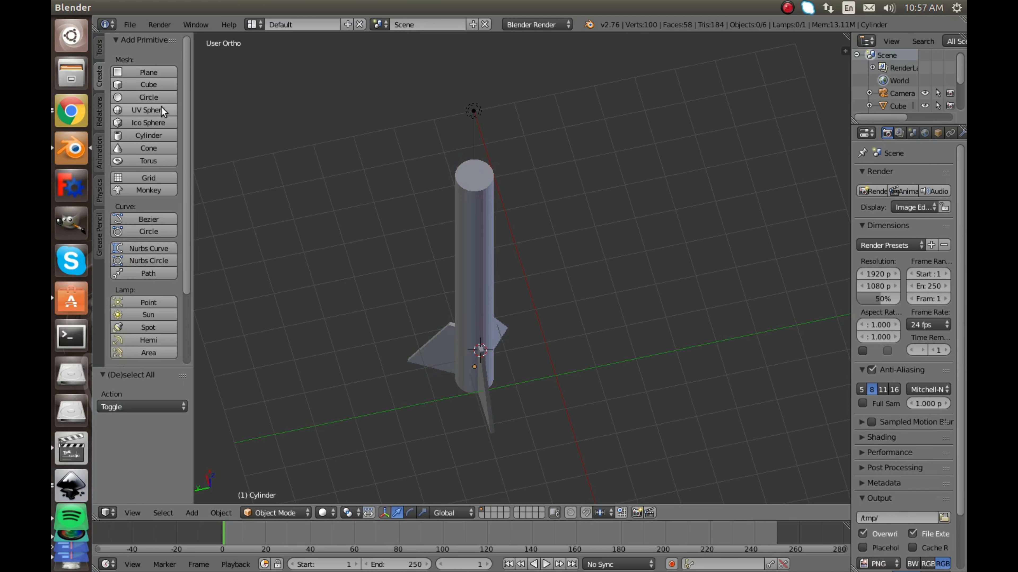
Add a new cylinder scaled down to about half size and raise it about 8.03 units along Z.
click(157, 136)
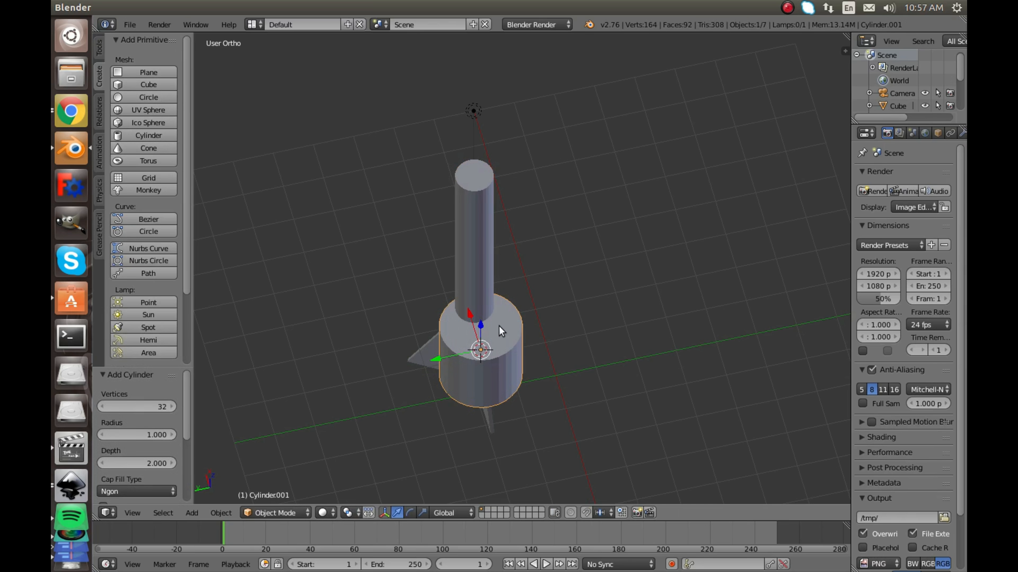
key(s)
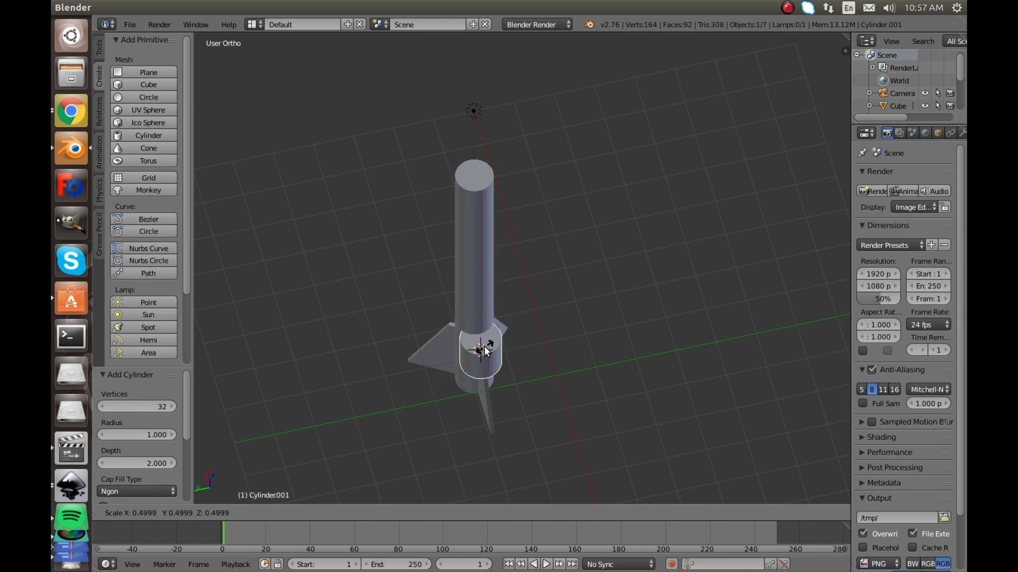
click(484, 348)
drag(480, 327, 453, 133)
Center the new cylinder over the rocket body, moving it about 0.58 along X and 0.01 along Y, and scale it by about 1.35.
key(KP_7)
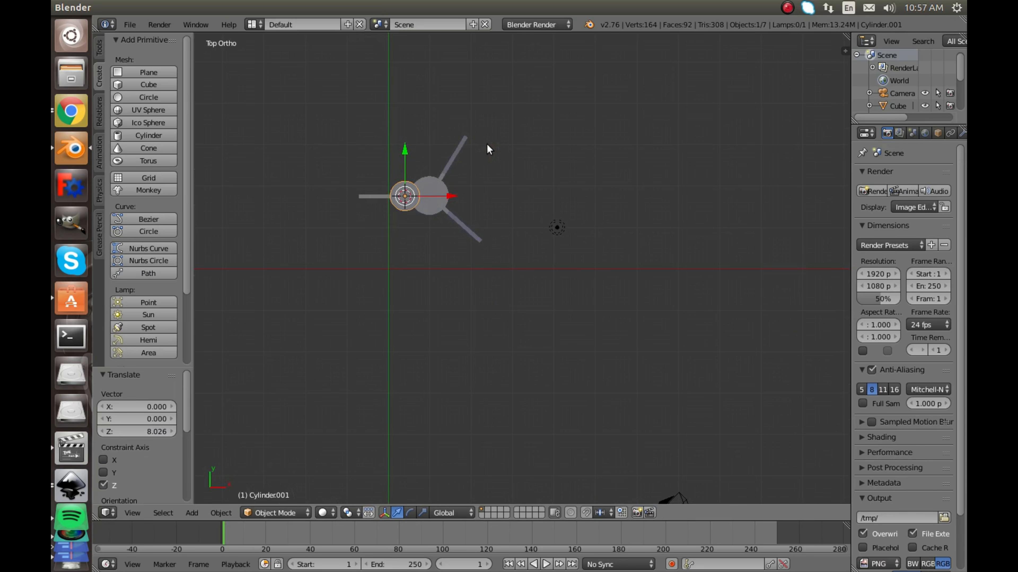
drag(444, 202, 472, 196)
key(s)
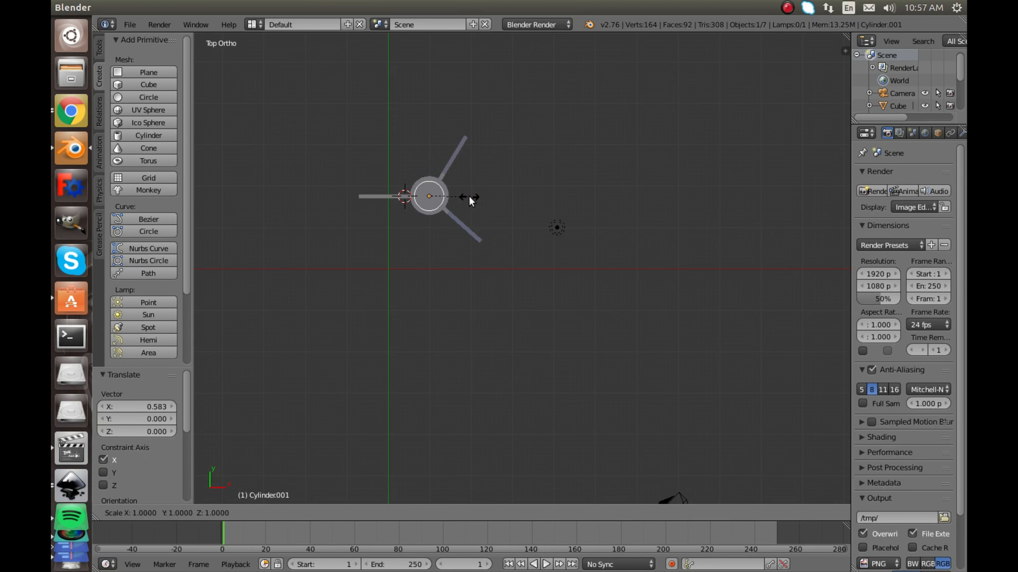
click(481, 188)
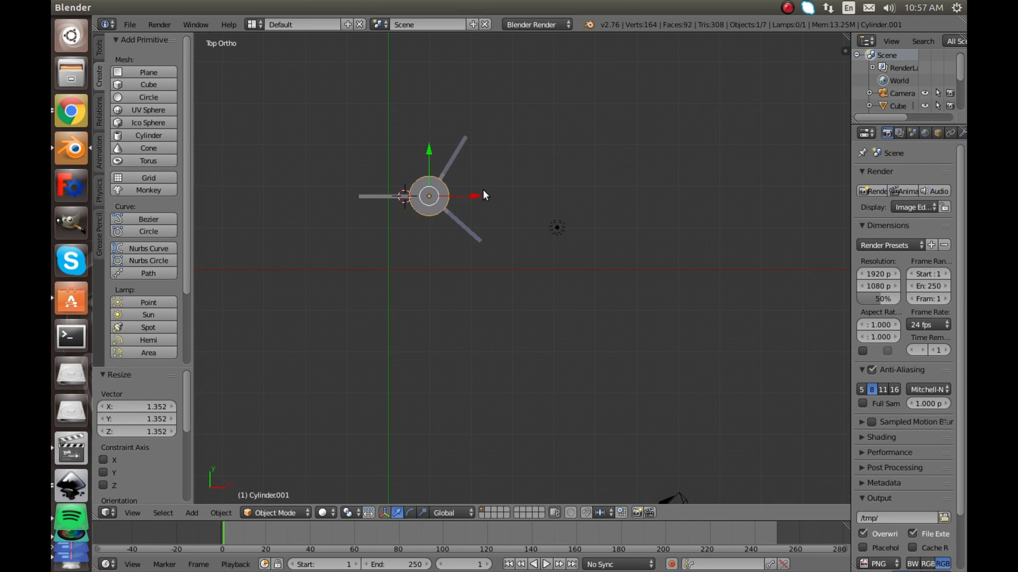
mouse_move(481, 188)
middle_down()
mouse_move(490, 176)
mouse_move(490, 185)
middle_up()
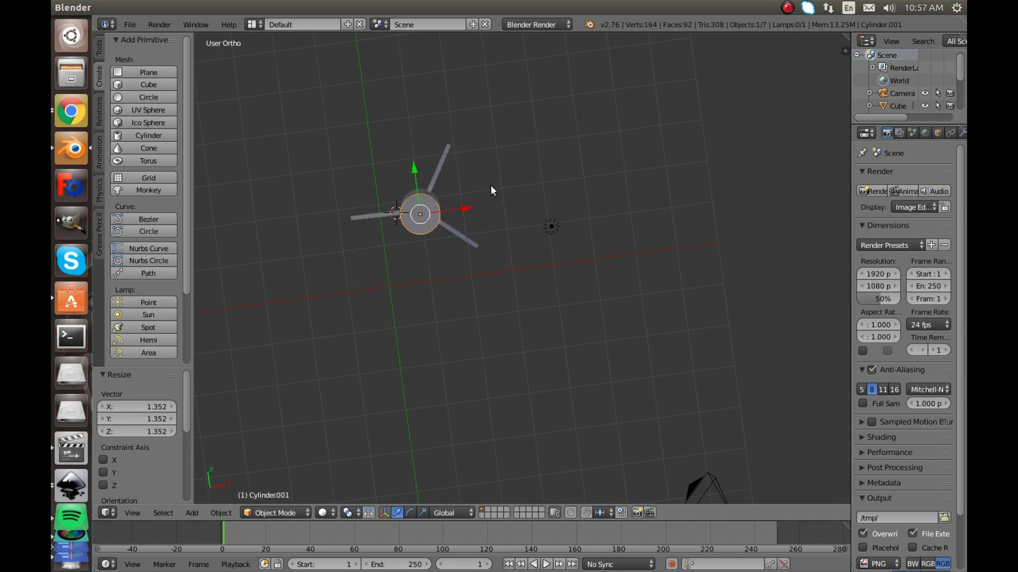
drag(415, 173, 416, 171)
Lower the small cylinder about 0.92 units along Z onto the top end of the rocket body.
middle_drag(416, 171, 446, 140)
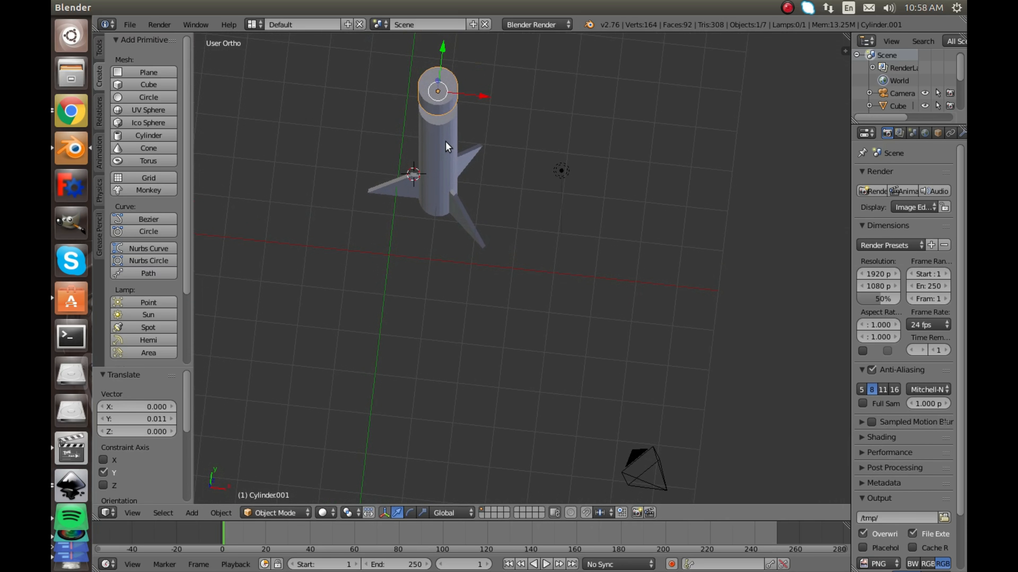
key(KP_1)
scroll(445, 141, down, 5)
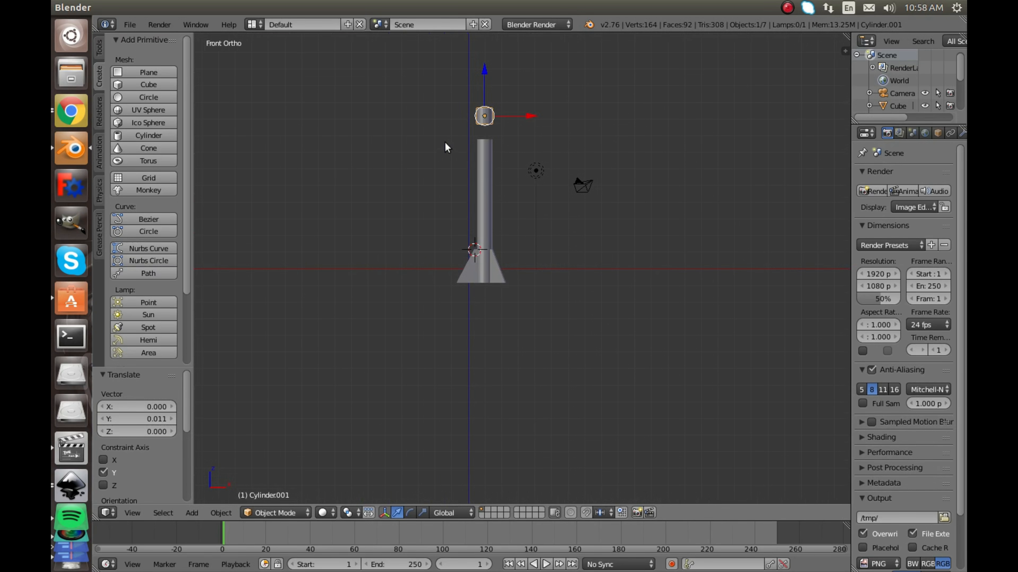
drag(484, 76, 476, 85)
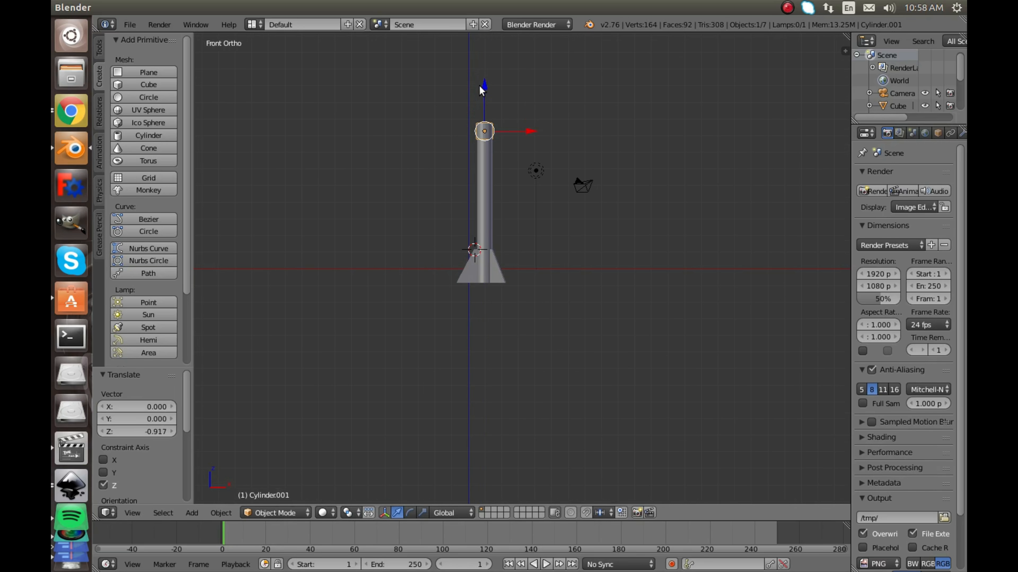
Try scaling the top cylinder by about 0.964, and undo that scaling.
middle_drag(480, 85, 489, 125)
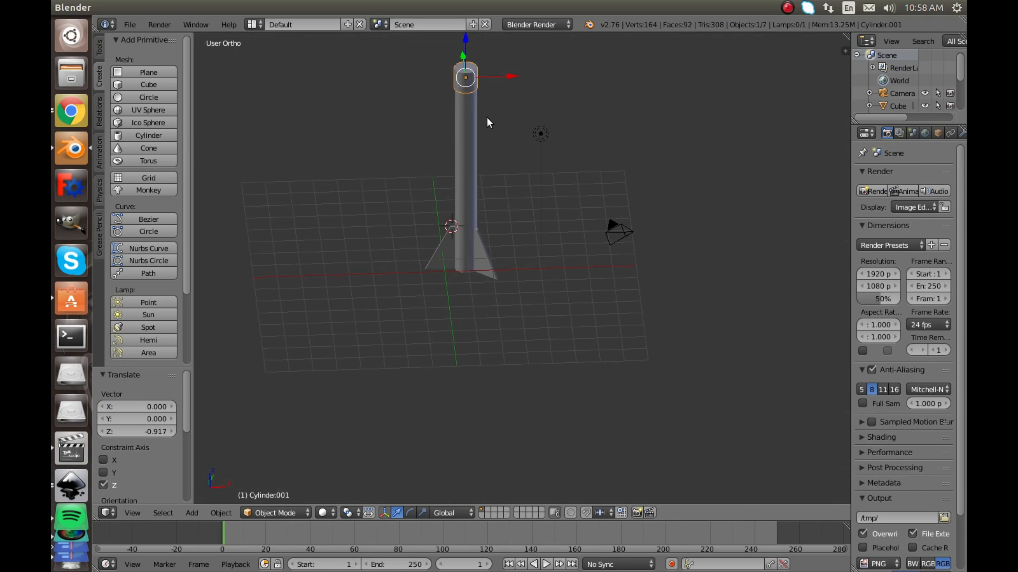
key(s)
click(486, 116)
scroll(476, 86, up, 2)
middle_drag(466, 82, 482, 102)
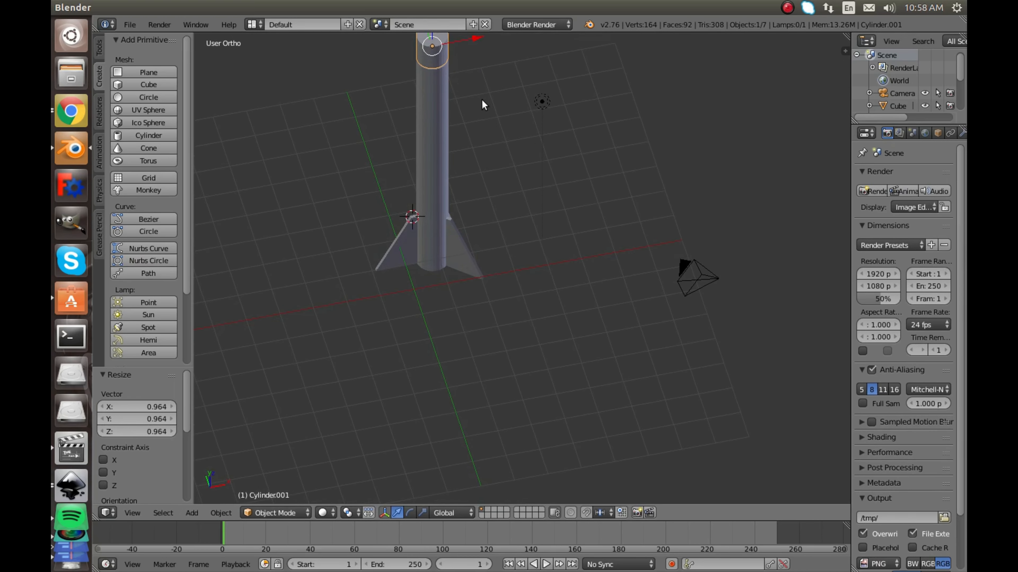
key(ctrl+z)
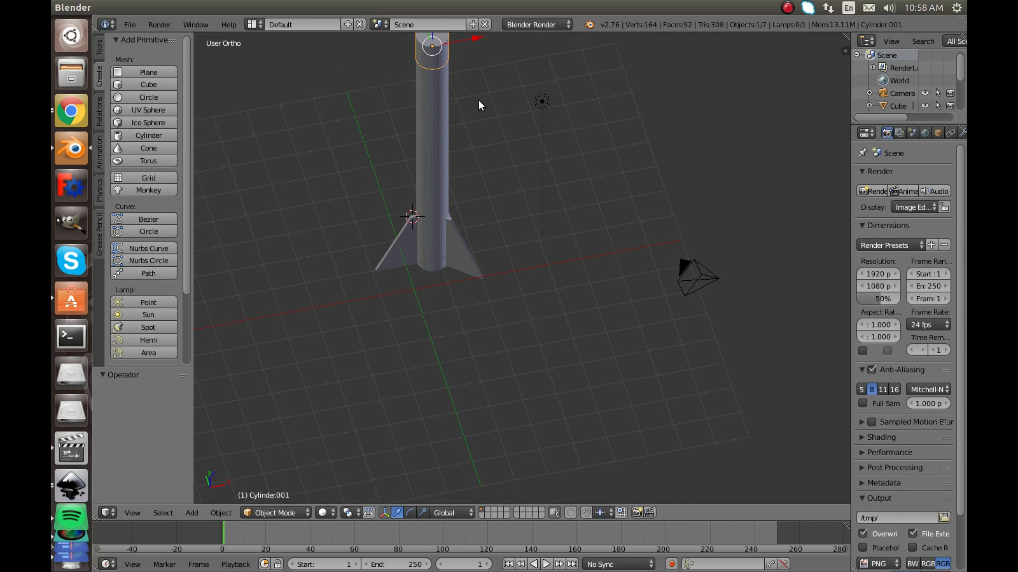
In Edit Mode, select only the small cylinder's top face and raise it about 0.86 units along Z.
middle_drag(479, 100, 369, 195)
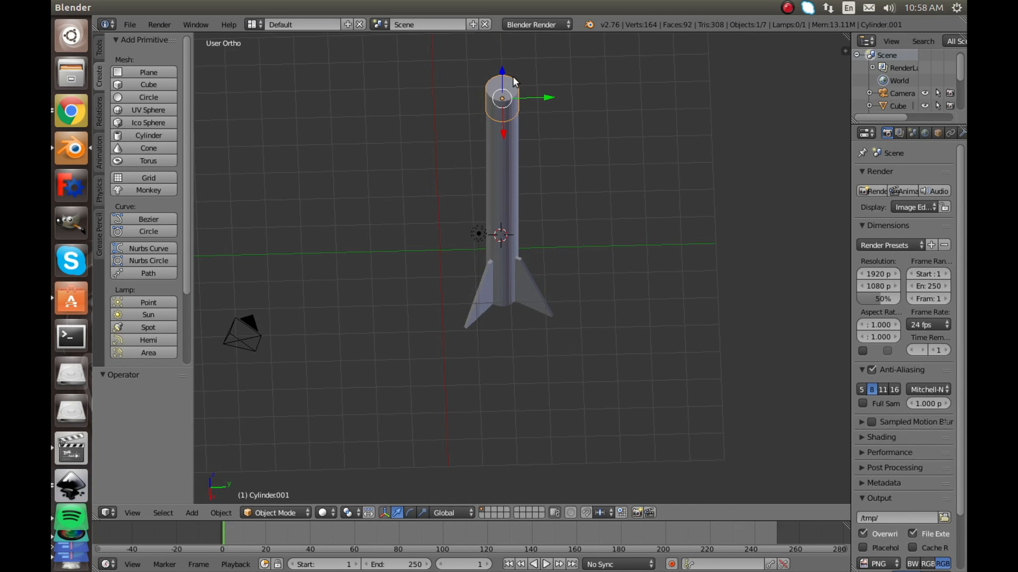
key(Tab)
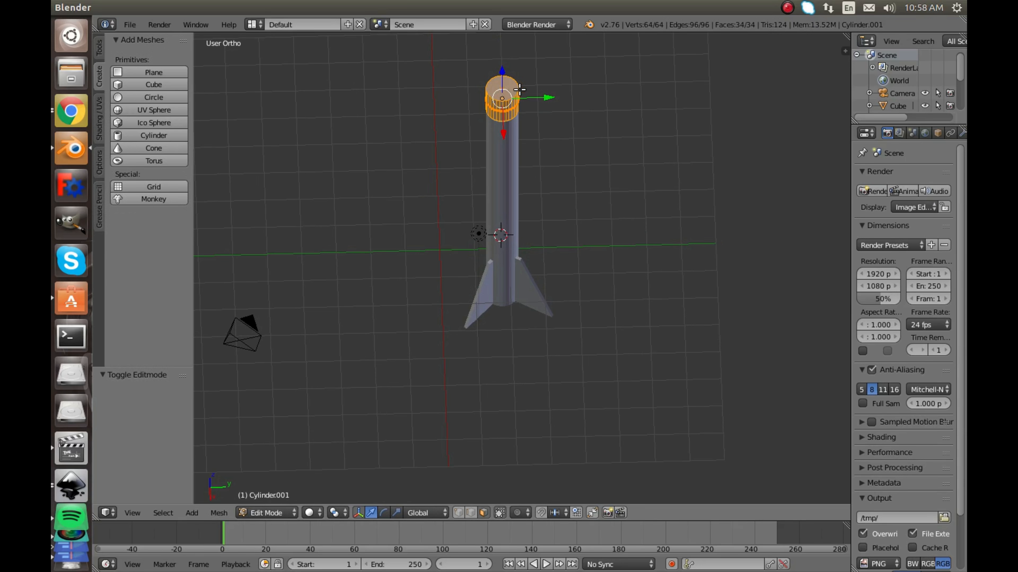
key(a)
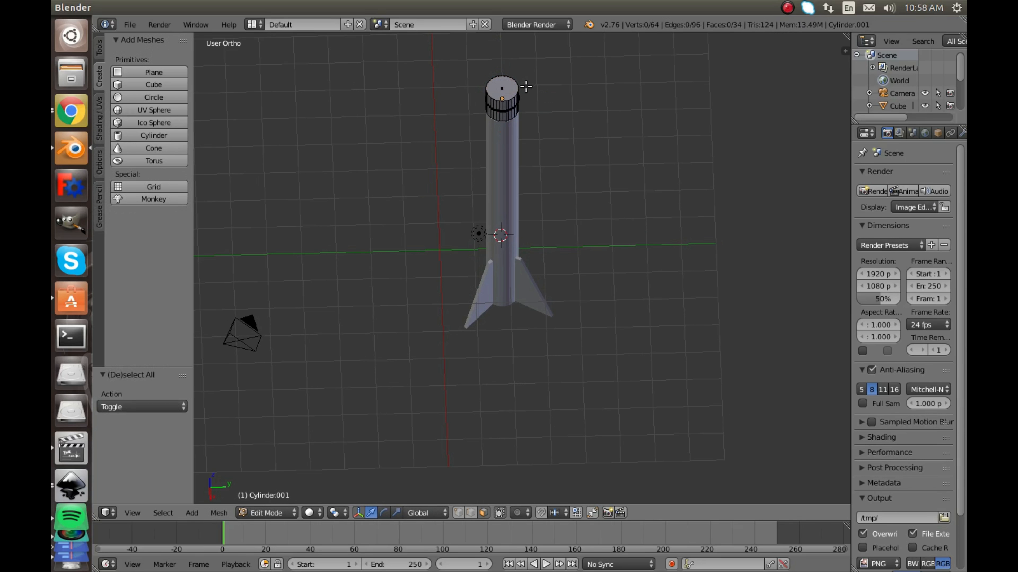
right_click(511, 85)
drag(502, 64, 507, 47)
scroll(509, 71, up, 2)
scroll(510, 71, down, 3)
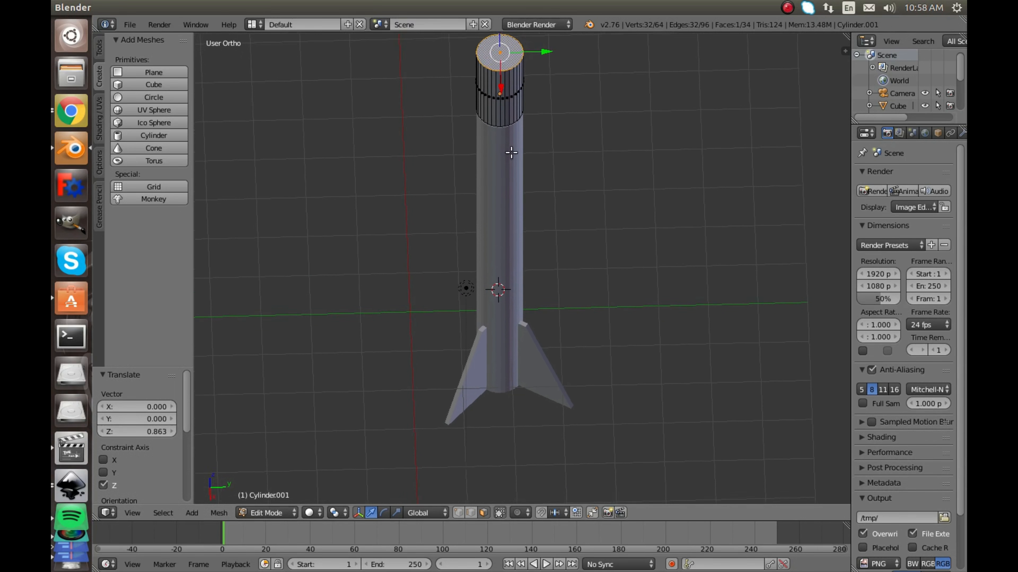
Bevel the top face's edges by about 0.94 with one segment to form a cone tip, and deselect everything.
middle_drag(481, 257, 453, 234)
key(ctrl+b)
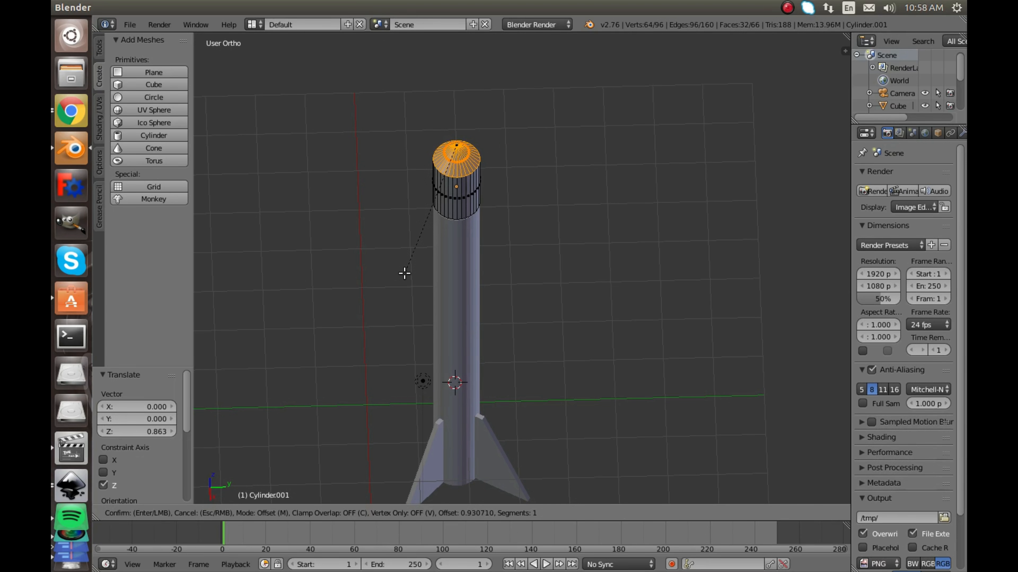
click(405, 275)
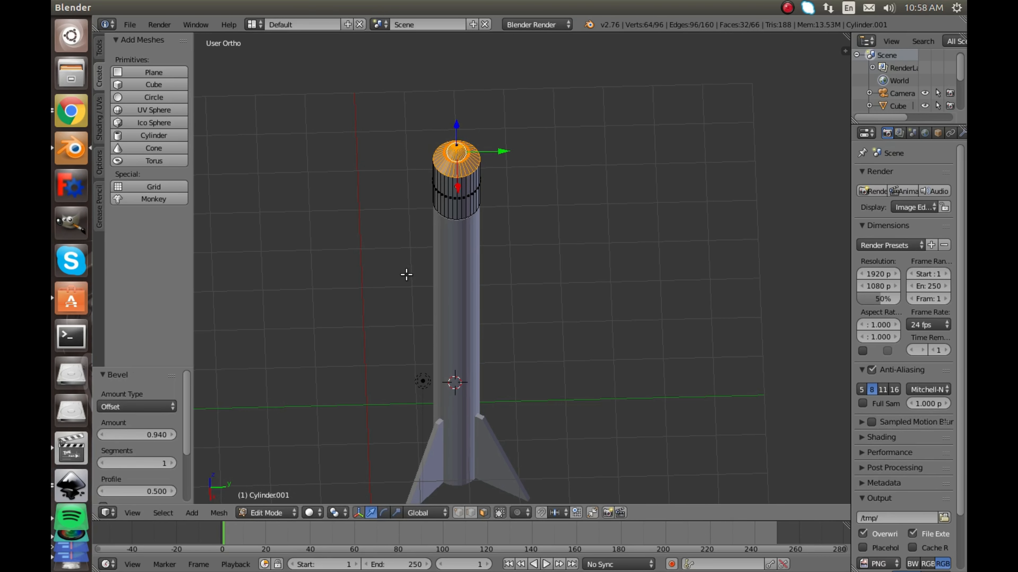
click(500, 214)
key(a)
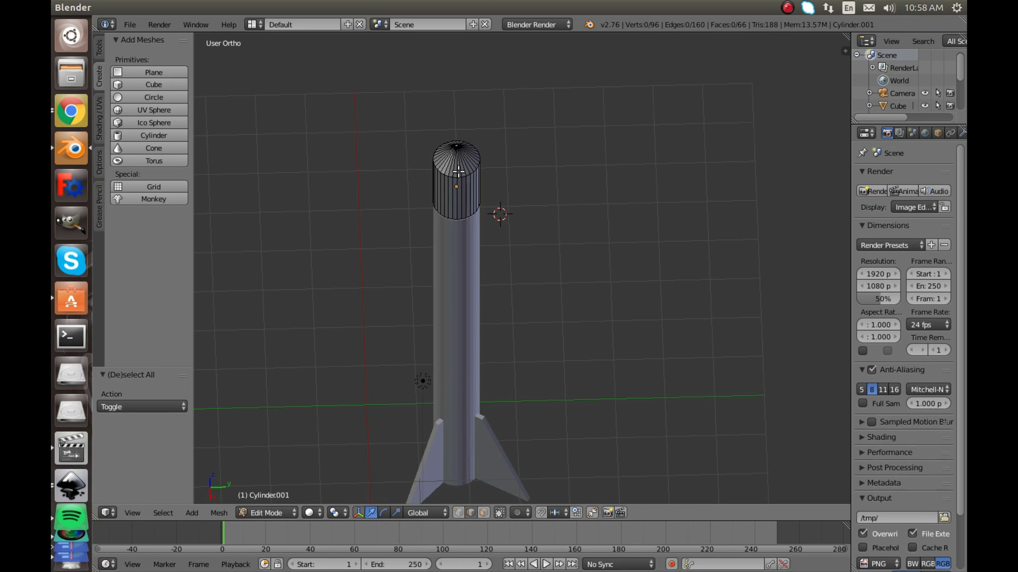
Select the rim edges at the cone's base one by one, from the middle of the +X side around to the -Y side.
ctrl+scroll(455, 172, right, 2)
ctrl+scroll(457, 172, left, 1)
scroll(417, 171, up, 5)
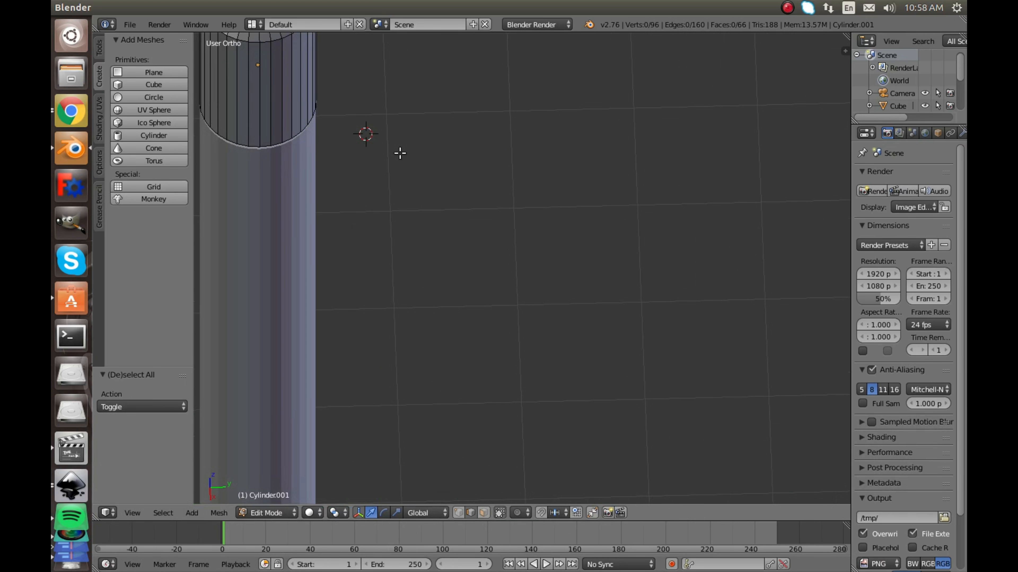
shift+middle_drag(422, 173, 607, 336)
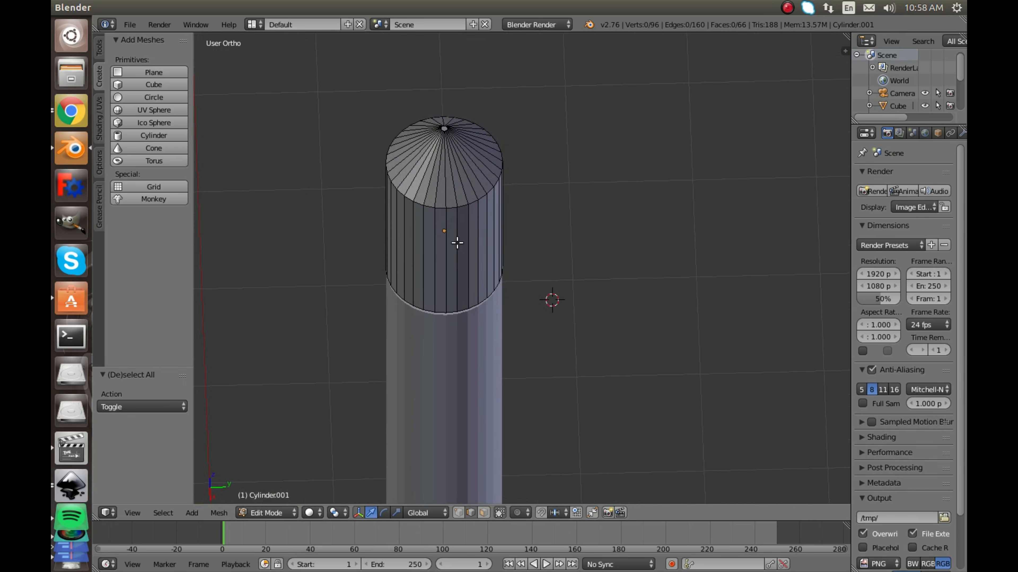
click(452, 205)
ctrl+click(429, 207)
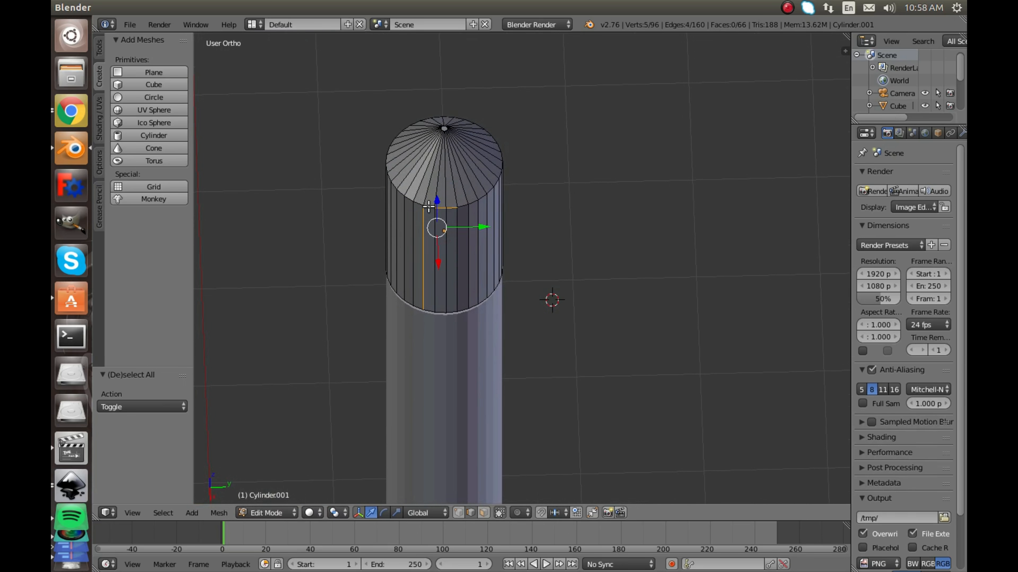
key(ctrl+z)
ctrl+click(400, 187)
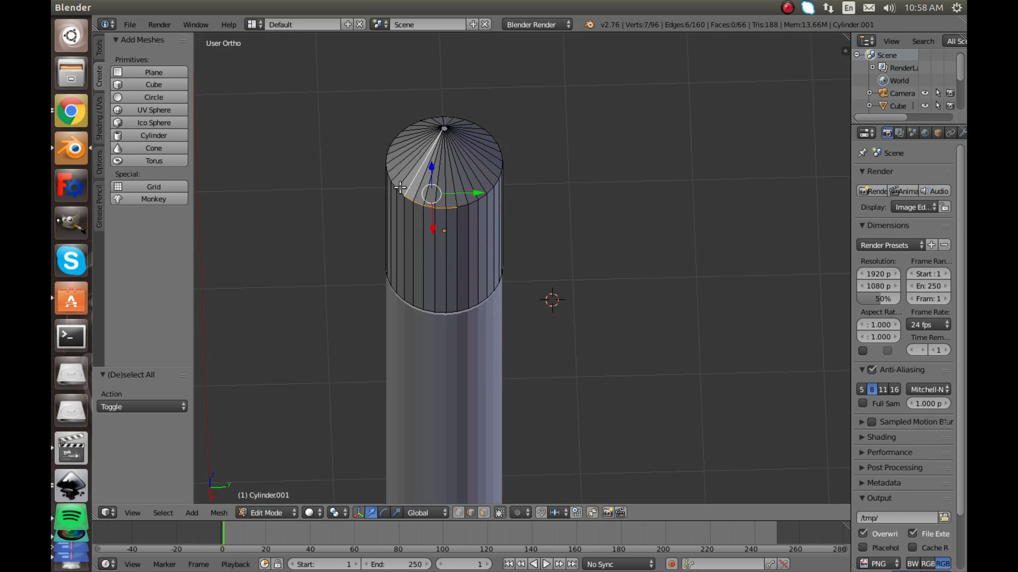
ctrl+click(398, 186)
ctrl+click(395, 183)
ctrl+click(391, 178)
ctrl+click(387, 169)
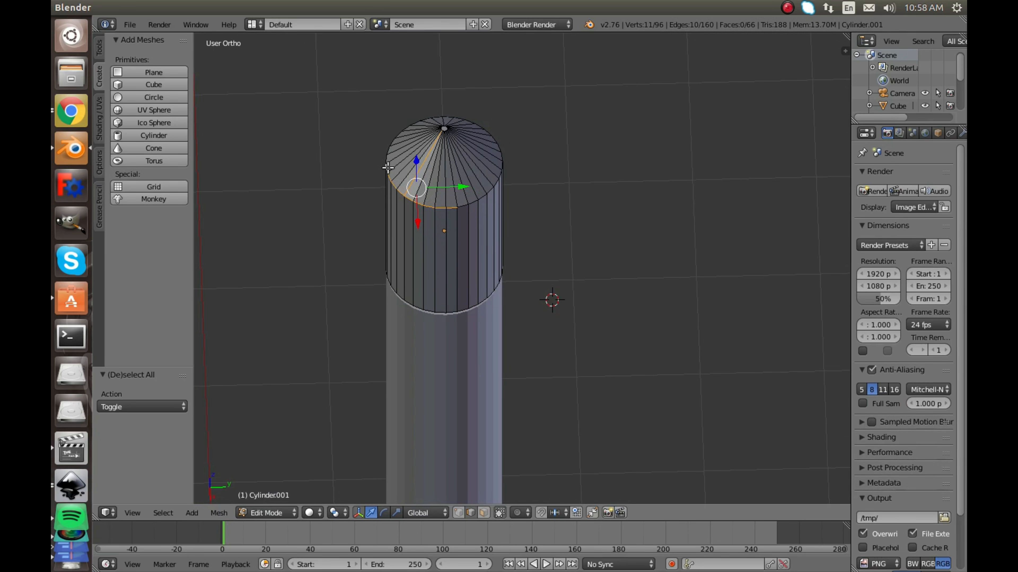
Extend the cone's rim selection edge by edge around to the +Y side, and undo the wrongly picked spoke and vertical edges.
ctrl+click(461, 203)
ctrl+click(472, 197)
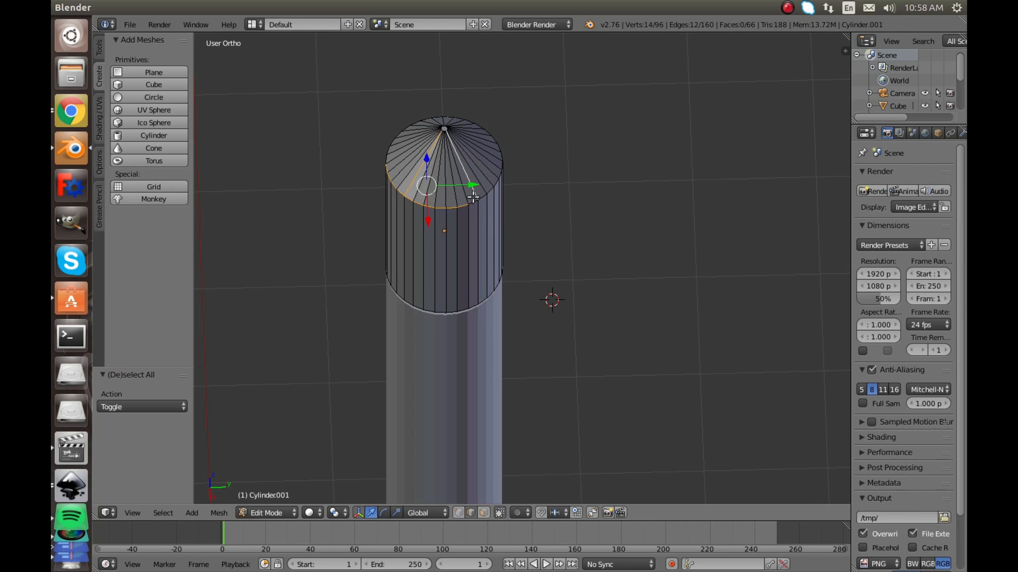
ctrl+click(480, 192)
ctrl+click(488, 187)
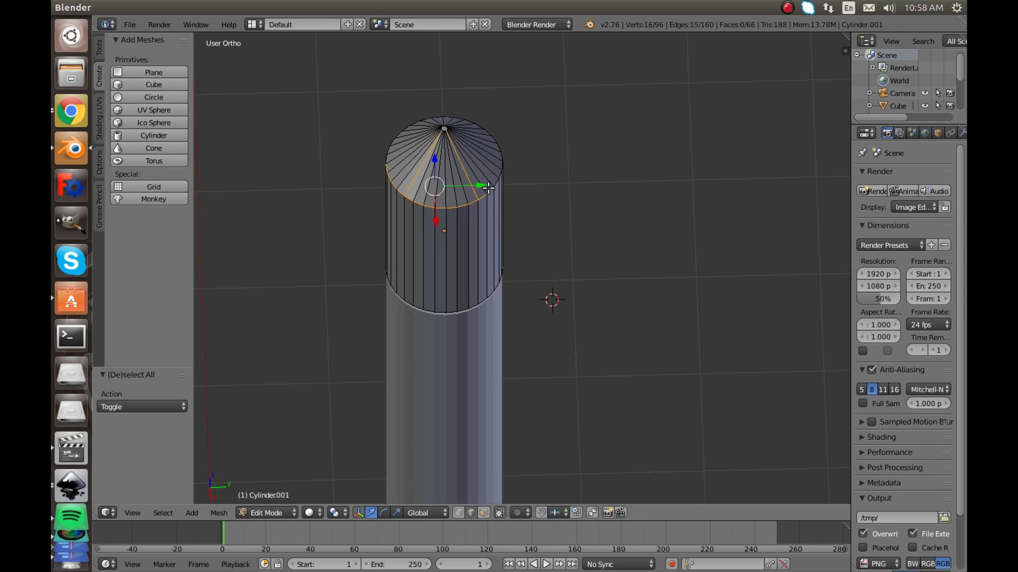
ctrl+click(494, 182)
ctrl+click(497, 175)
ctrl+click(501, 166)
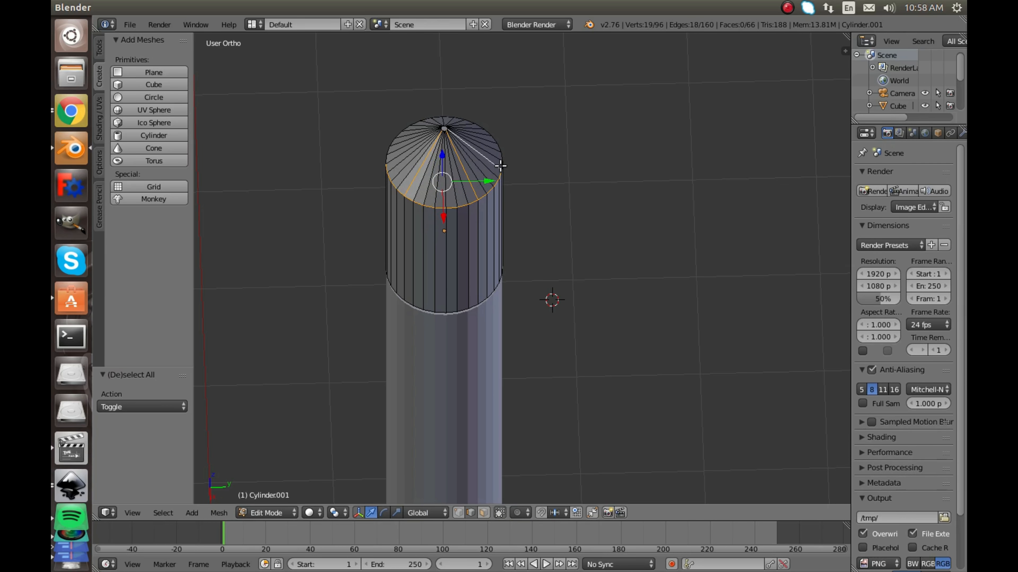
ctrl+click(502, 163)
ctrl+click(500, 163)
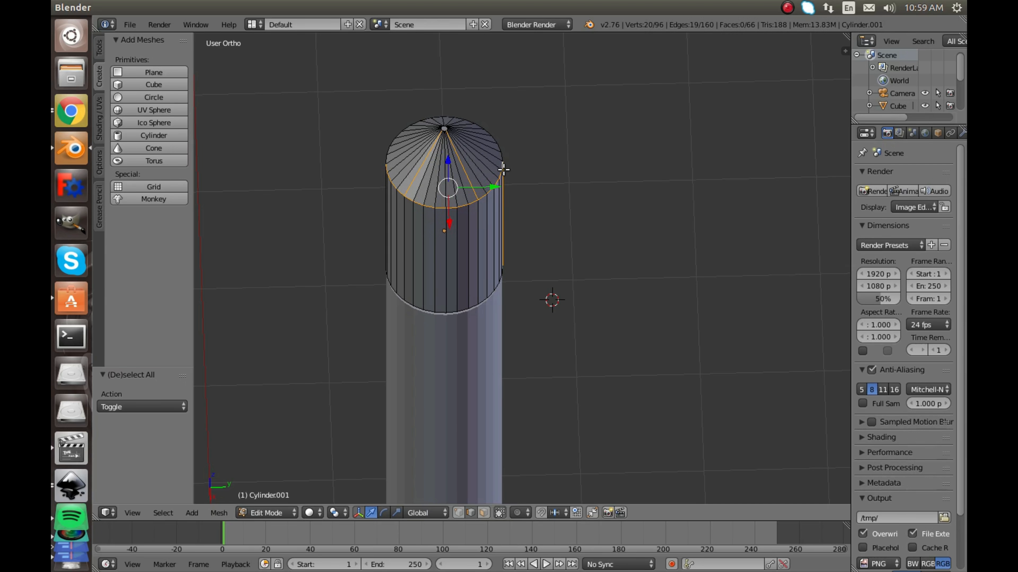
key(ctrl+z)
key(ctrl+z)
key(ctrl+z)
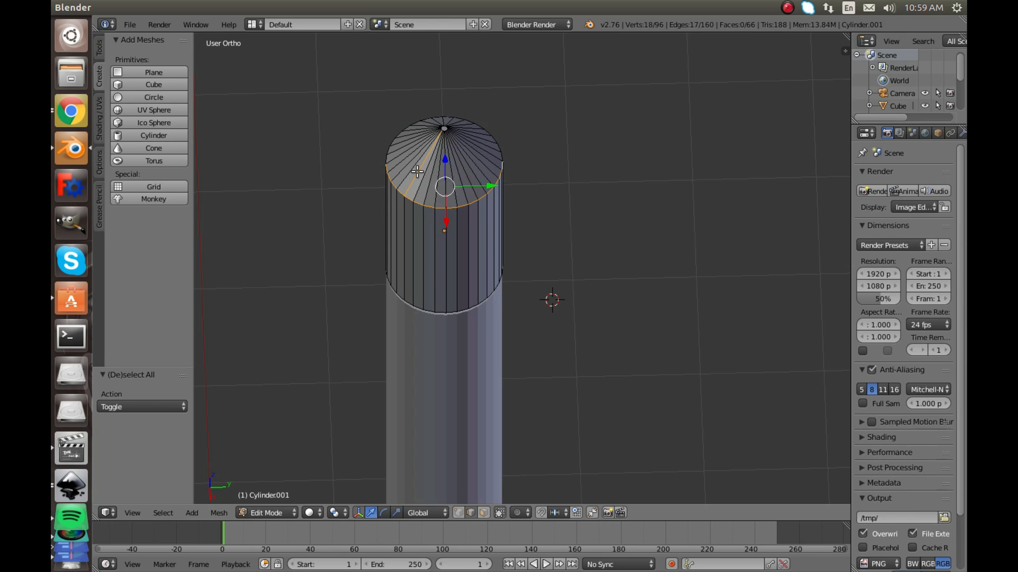
key(ctrl+z)
Extend the cone's rim selection edge by edge from the +Y side toward the -X side, dropping the wrongly picked spoke edges.
key(KP_7)
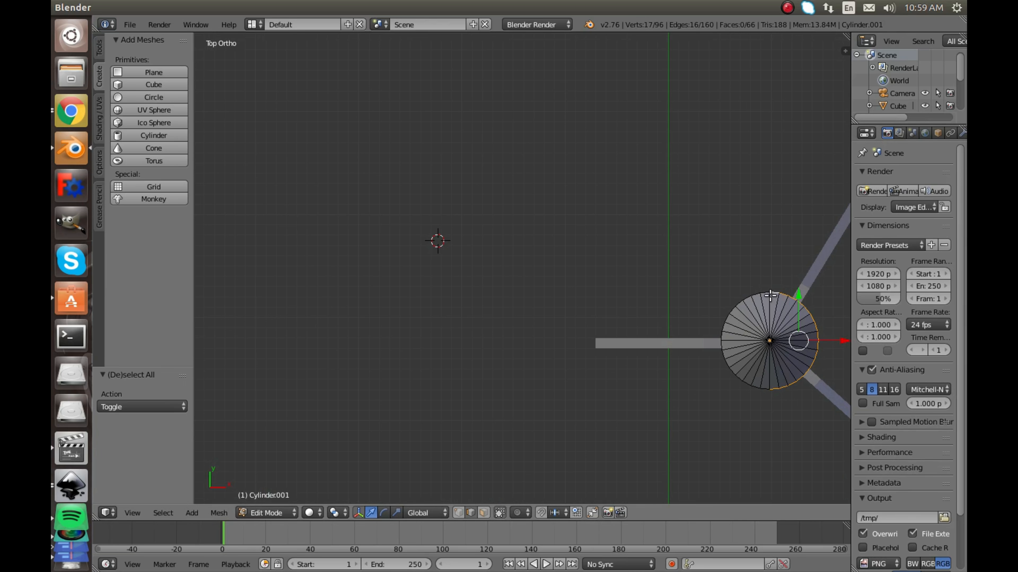
ctrl+click(761, 293)
ctrl+click(751, 297)
ctrl+click(740, 301)
ctrl+click(733, 317)
ctrl+click(732, 309)
ctrl+click(727, 319)
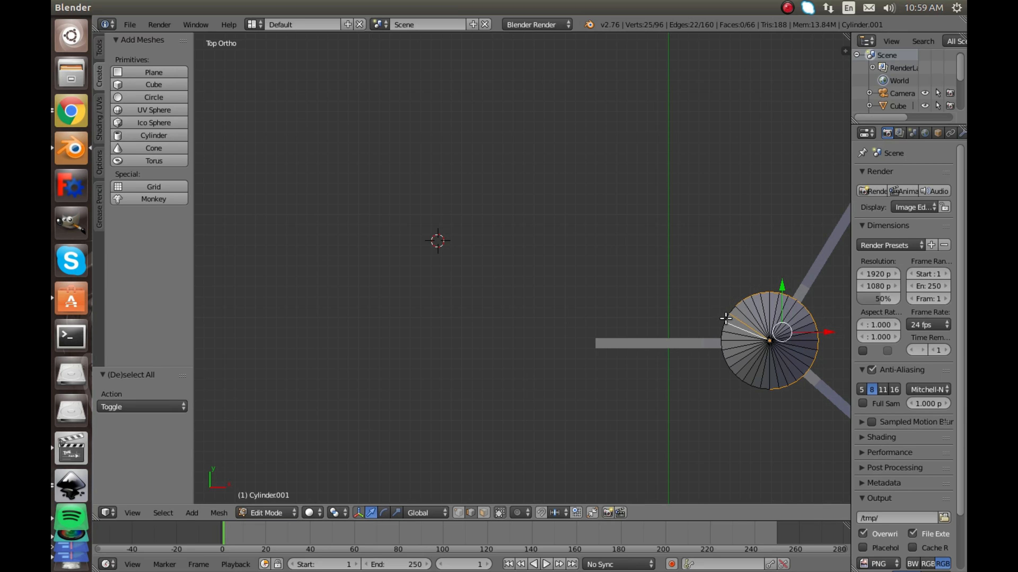
ctrl+click(729, 318)
ctrl+click(727, 325)
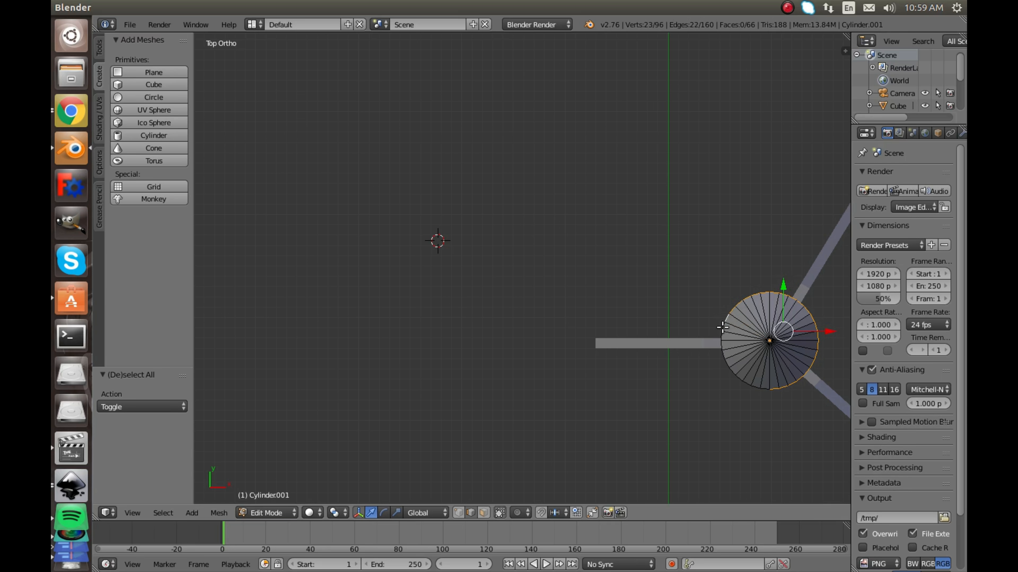
Complete the cone's rim selection edge by edge from the -X side around to the -Y side, closing the loop.
ctrl+click(723, 330)
ctrl+click(723, 336)
ctrl+click(721, 346)
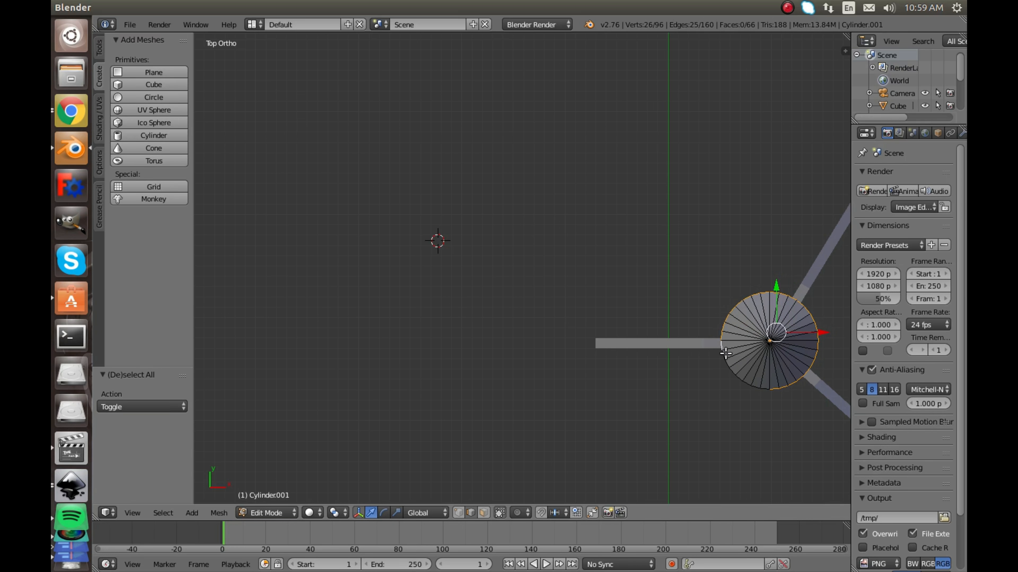
ctrl+click(724, 356)
ctrl+click(727, 366)
ctrl+click(733, 373)
ctrl+click(738, 378)
ctrl+click(746, 383)
ctrl+click(754, 387)
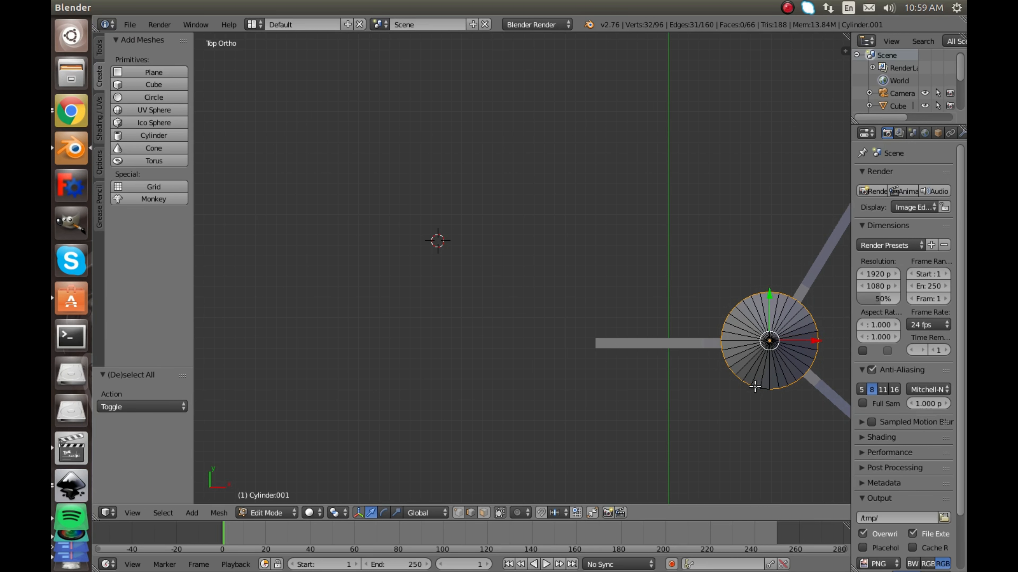
ctrl+click(763, 388)
Bevel the selected rim loop by about 1.327 with one segment to lengthen the cone, and leave Edit Mode with nothing selected.
middle_drag(763, 388, 776, 325)
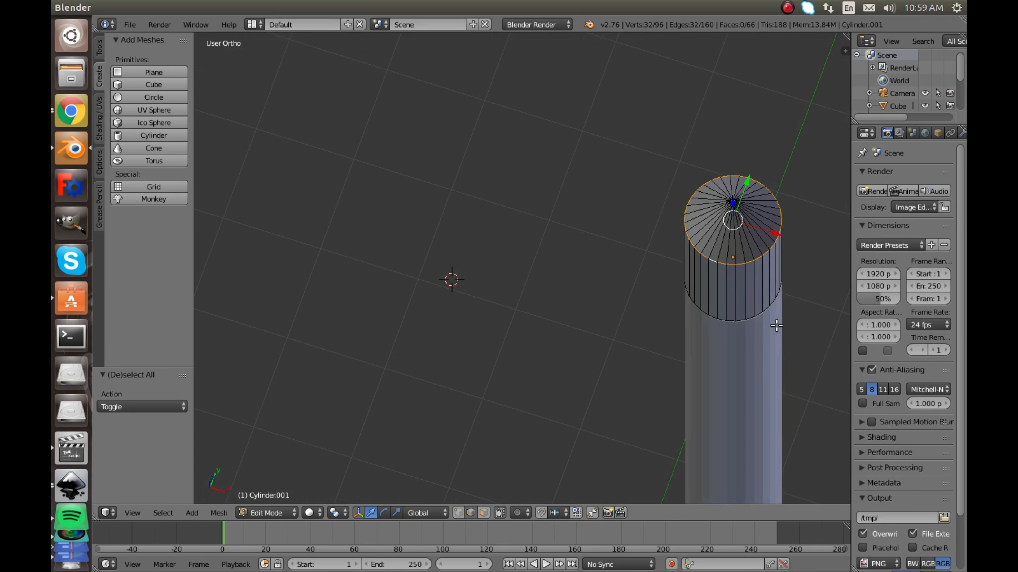
key(ctrl+b)
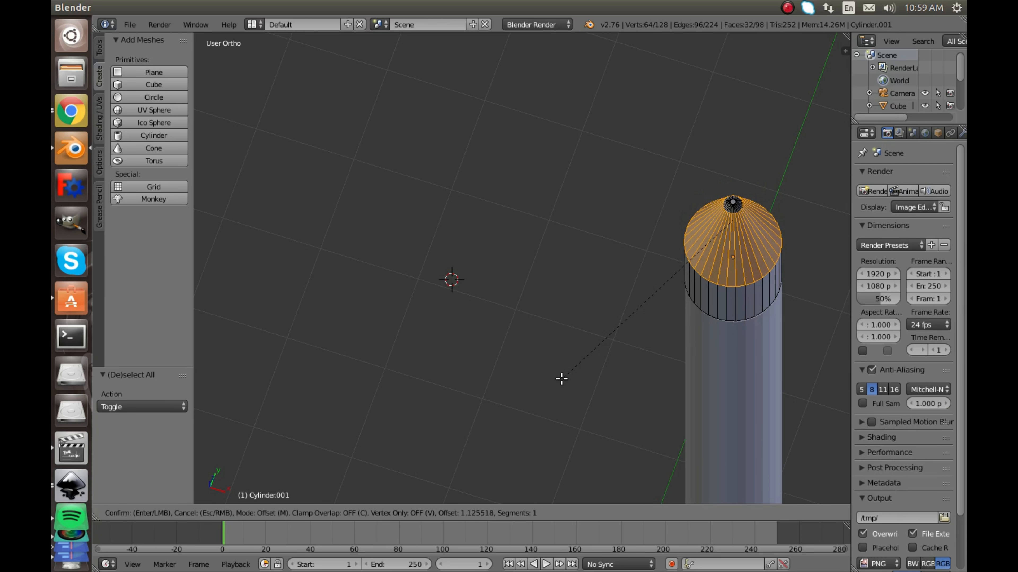
click(543, 391)
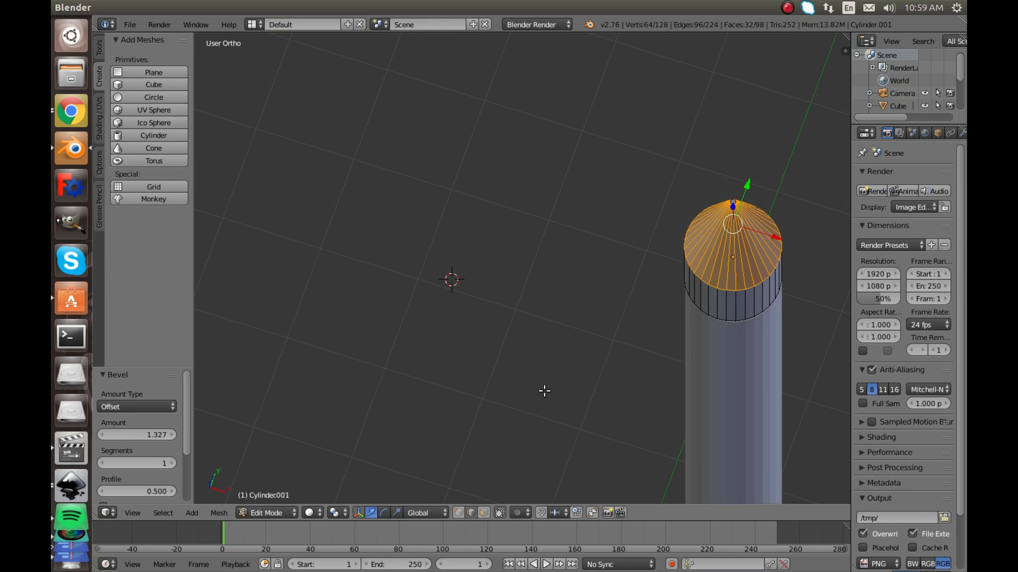
middle_drag(543, 391, 532, 319)
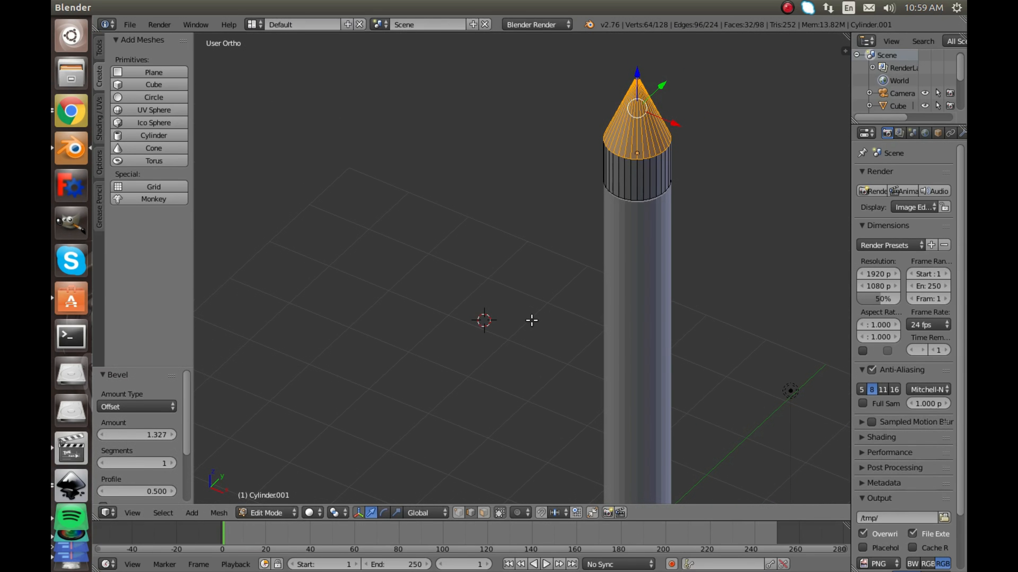
key(a)
middle_drag(550, 278, 518, 280)
key(Tab)
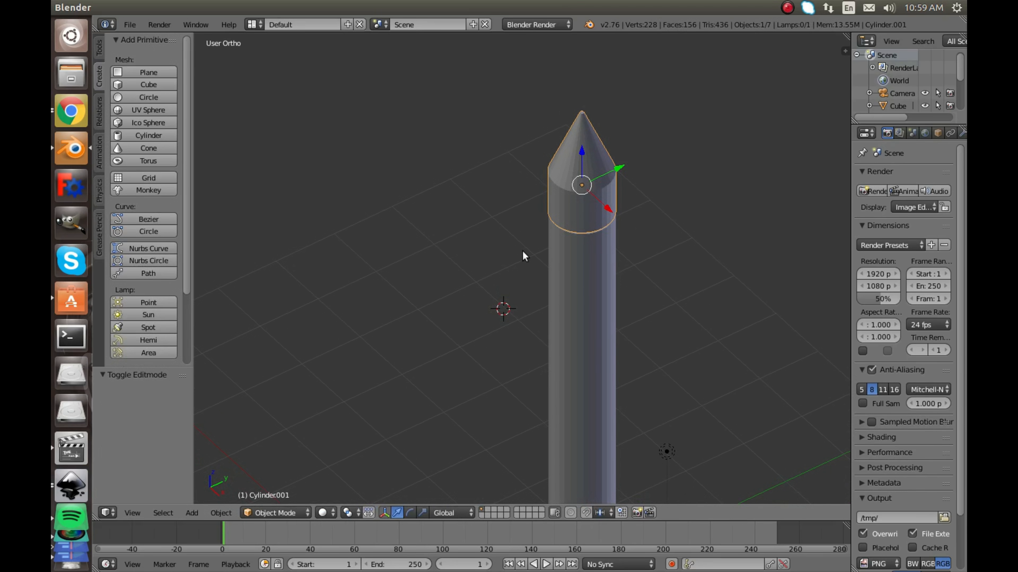
key(a)
Select the nose cone and give it a new material with the default light grey colour.
middle_drag(523, 242, 465, 244)
scroll(464, 244, down, 6)
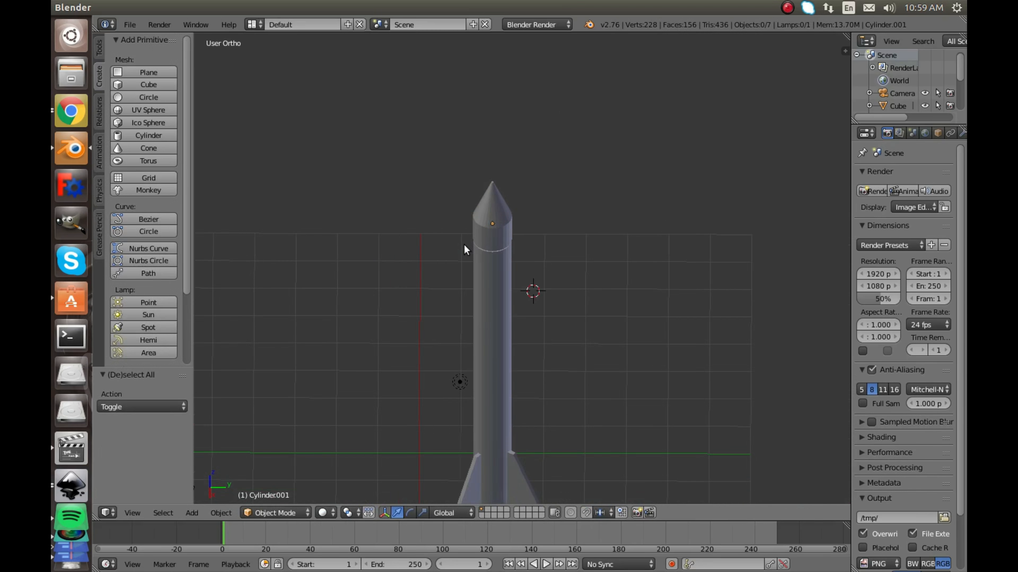
scroll(495, 236, up, 2)
right_click(500, 231)
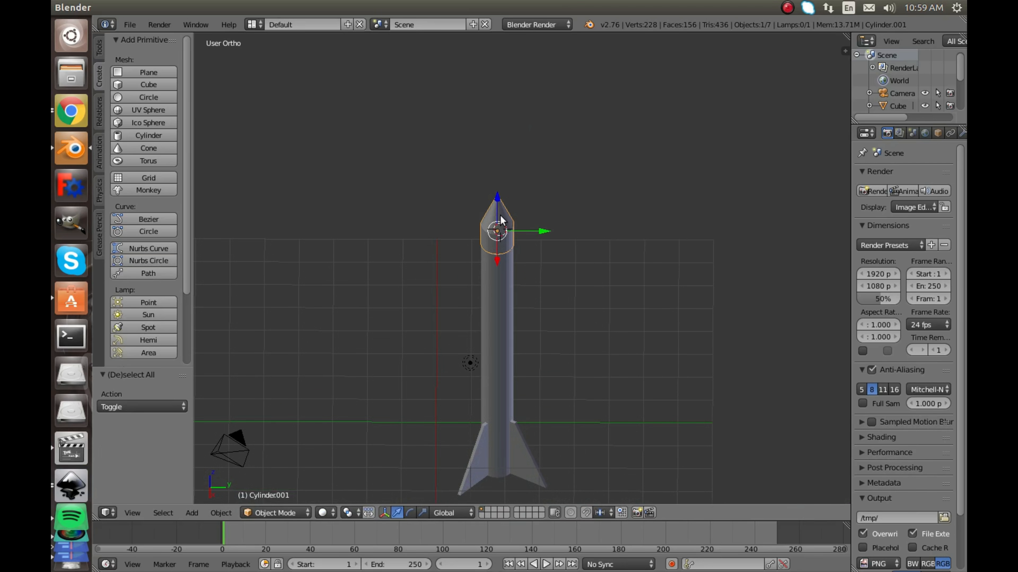
middle_drag(500, 215, 615, 228)
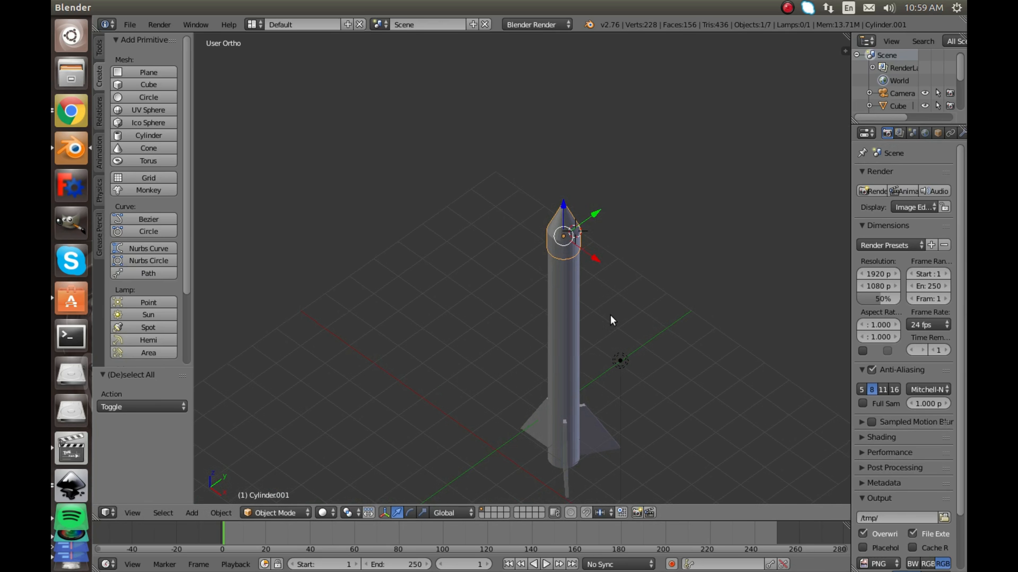
key(KP_7)
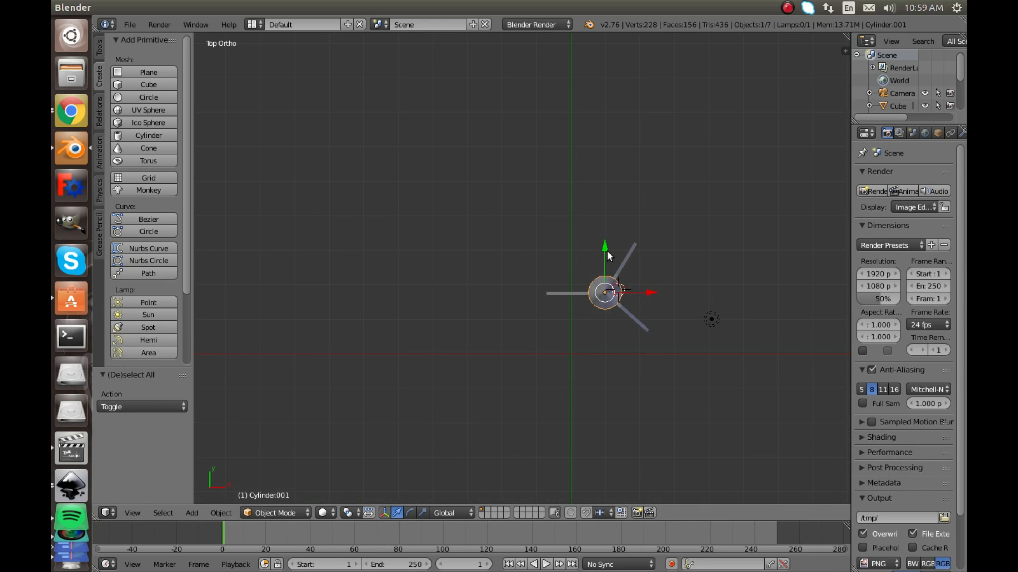
middle_drag(625, 265, 576, 164)
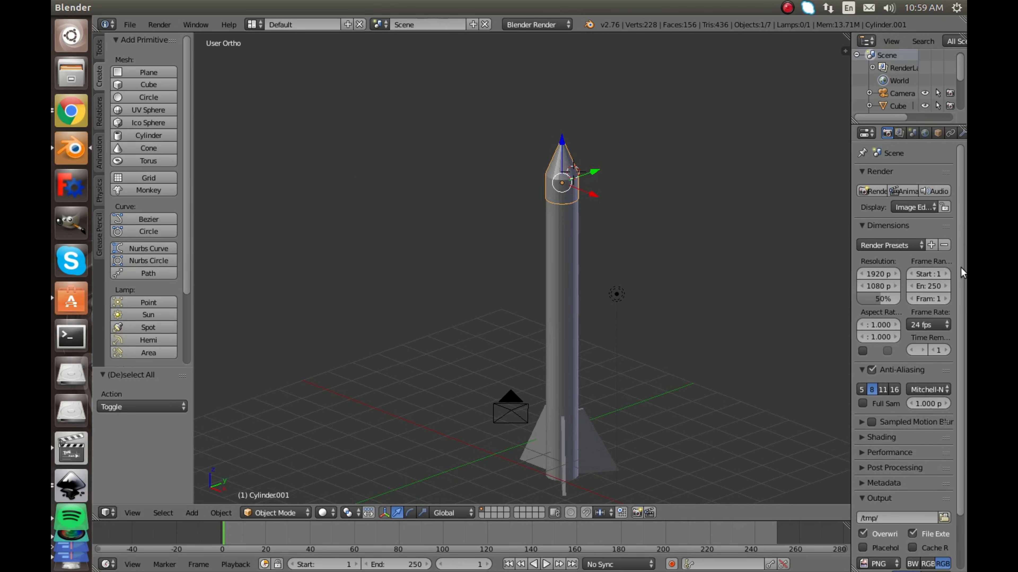
scroll(921, 133, down, 5)
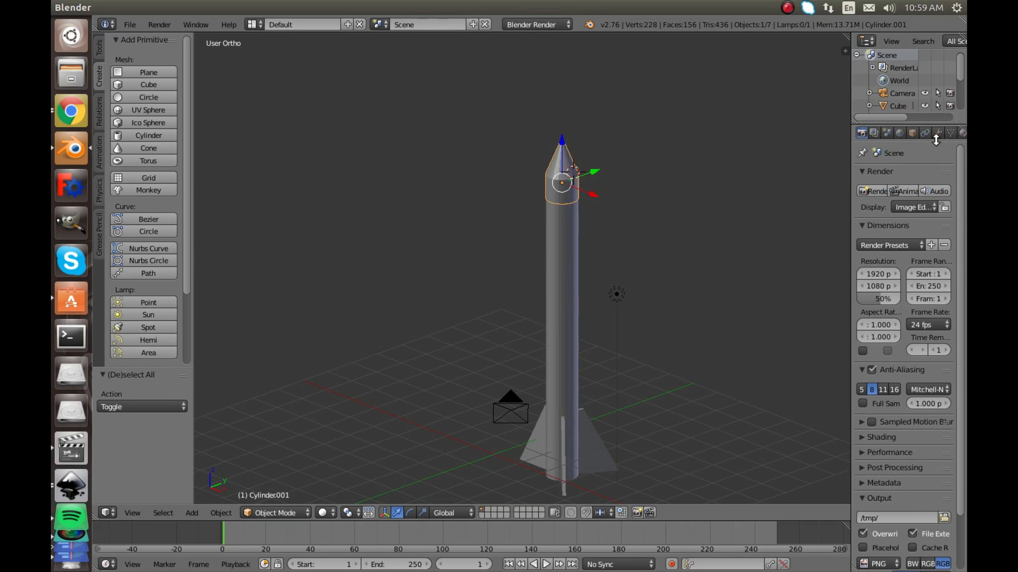
click(924, 133)
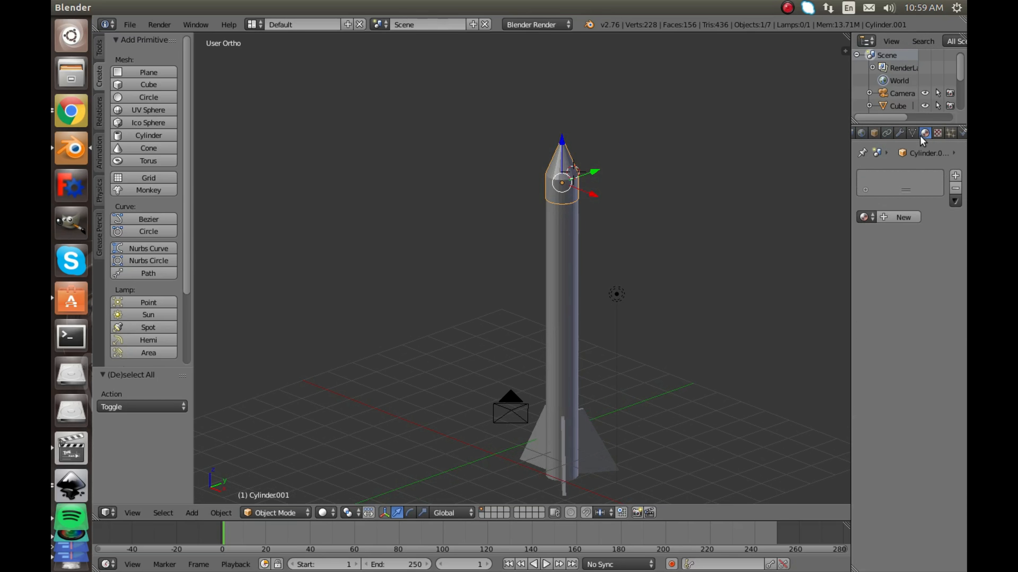
click(890, 215)
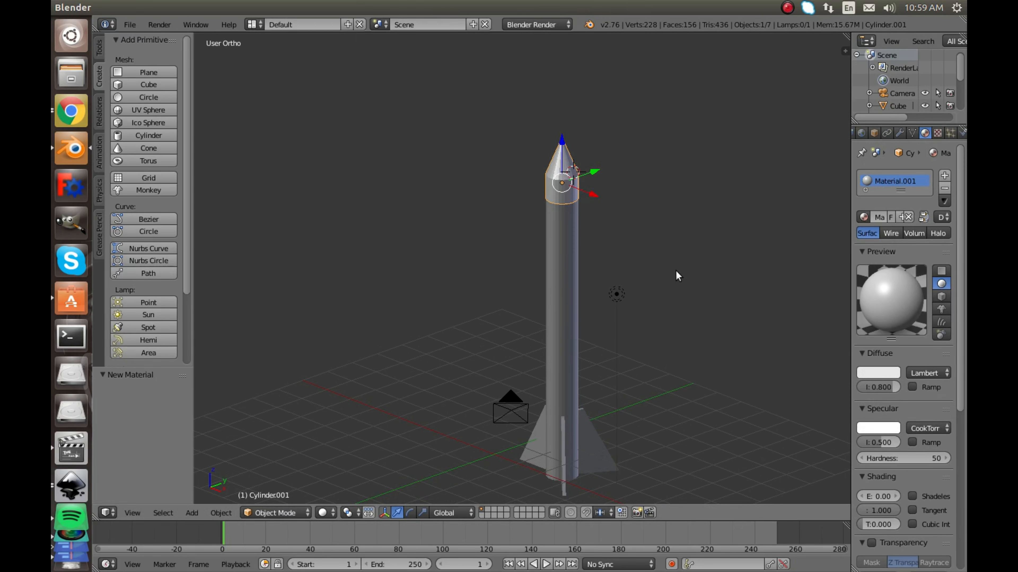
Give the long body cylinder a new material and darken its diffuse colour to a very dark grey.
right_click(557, 259)
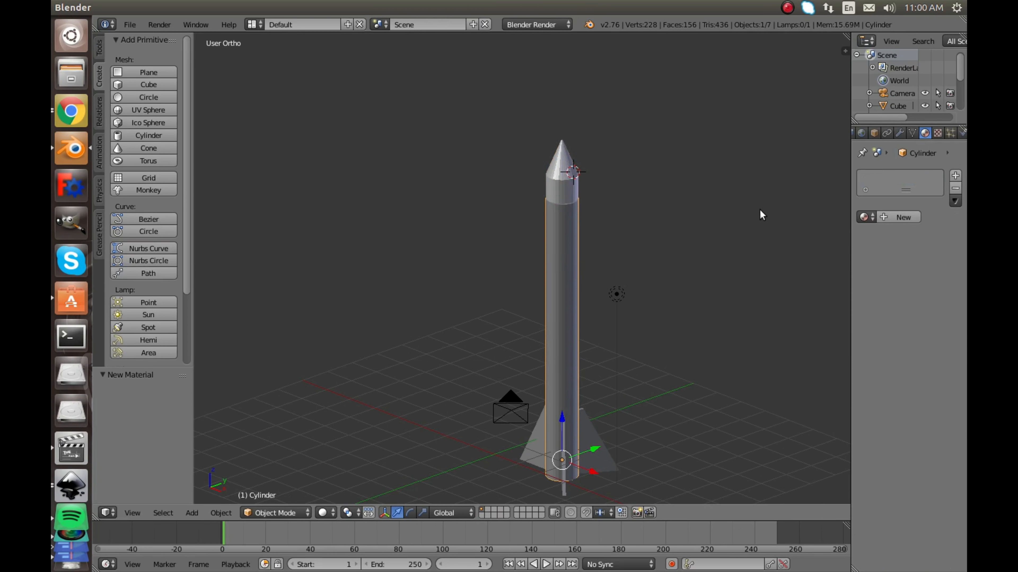
click(894, 217)
click(884, 373)
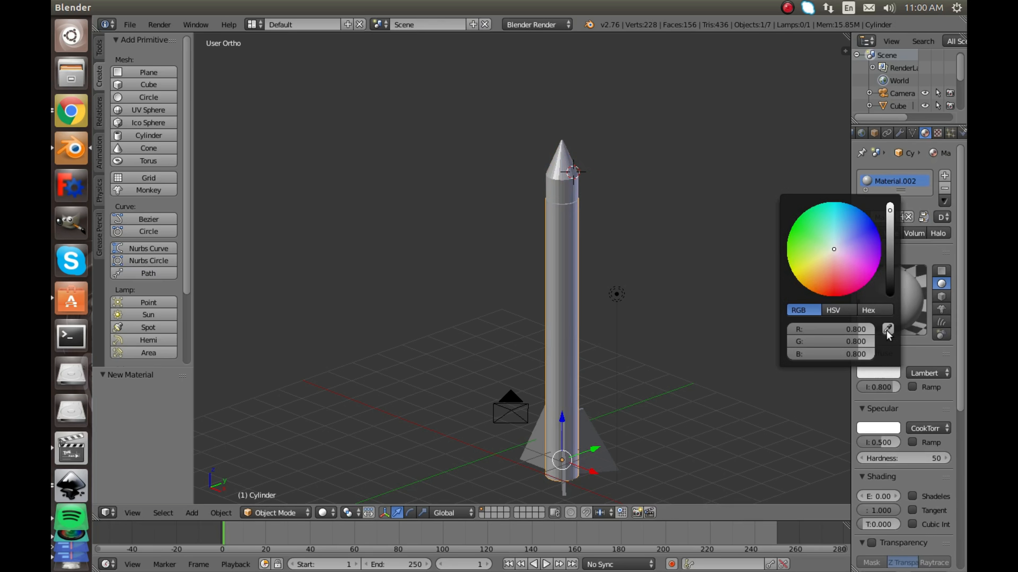
drag(890, 278, 890, 271)
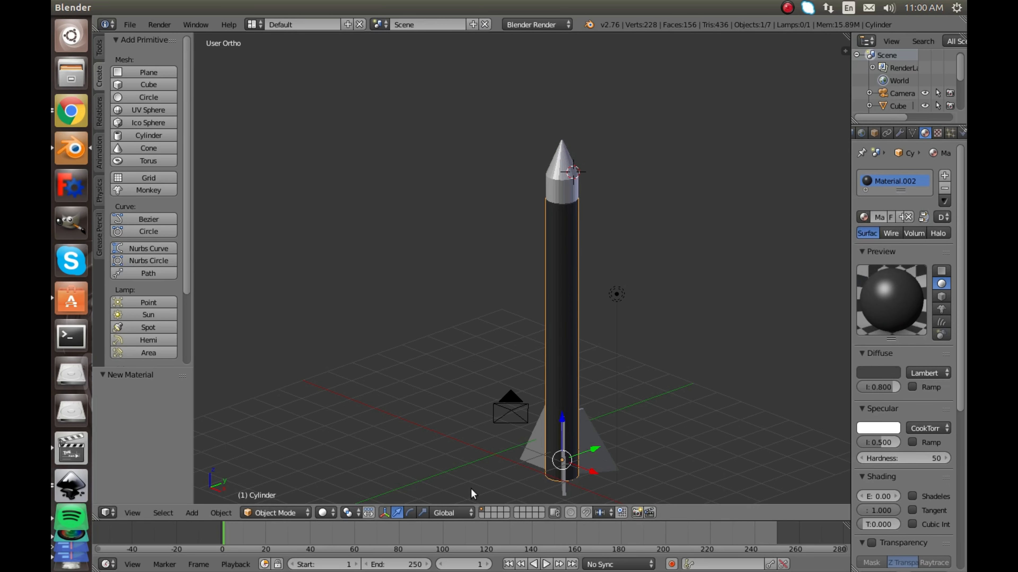
Select the three fins together and add a new material with a blue diffuse colour of R 0.049, G 0.034, B 0.800.
right_click(601, 455)
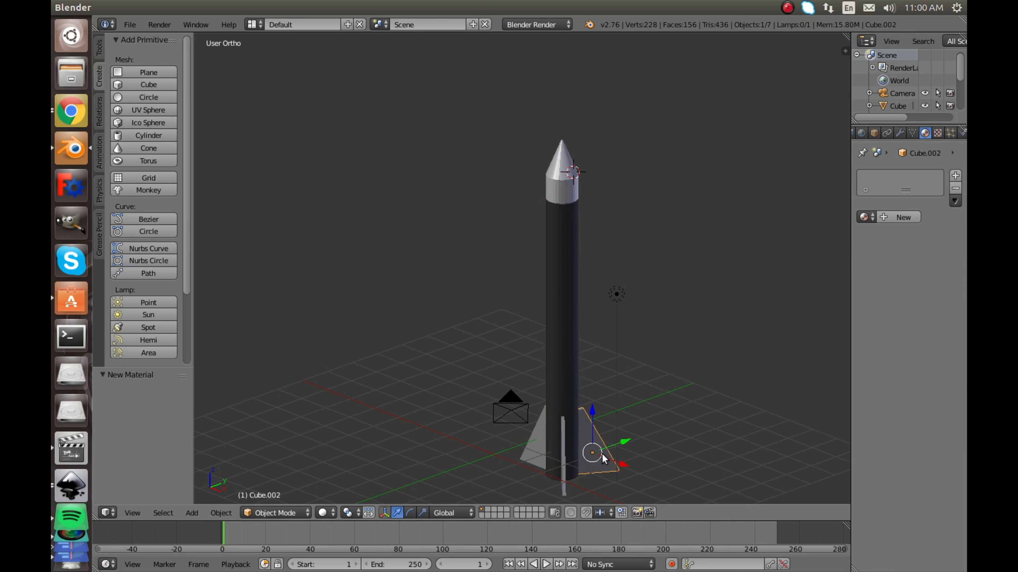
shift+right_click(562, 462)
shift+right_click(530, 446)
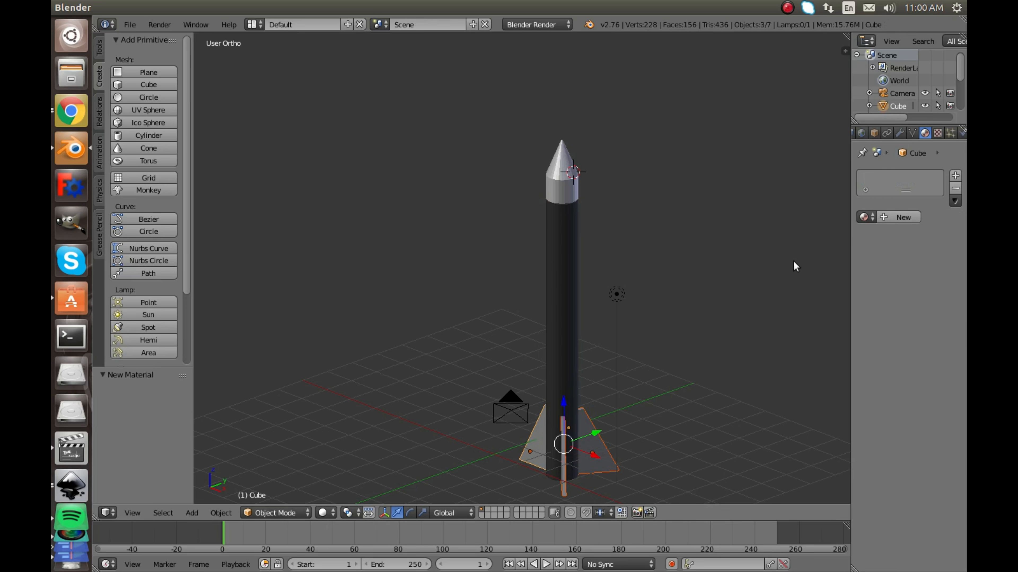
click(903, 218)
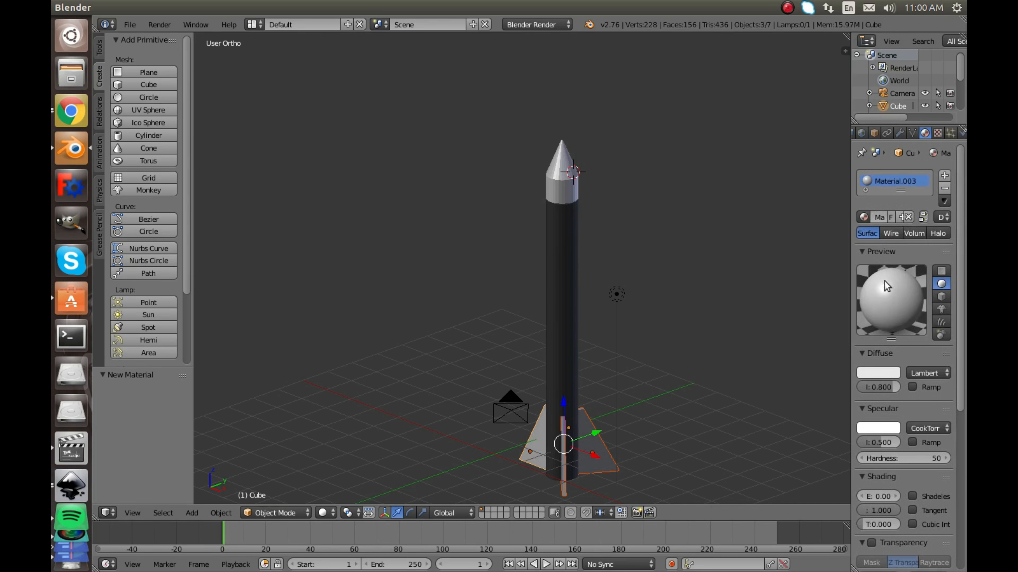
click(873, 372)
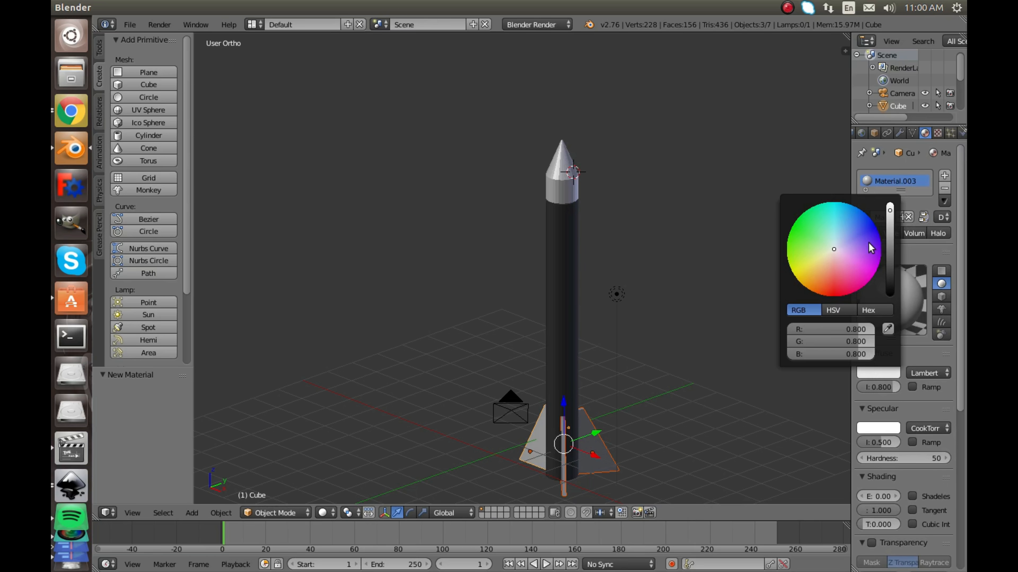
click(861, 235)
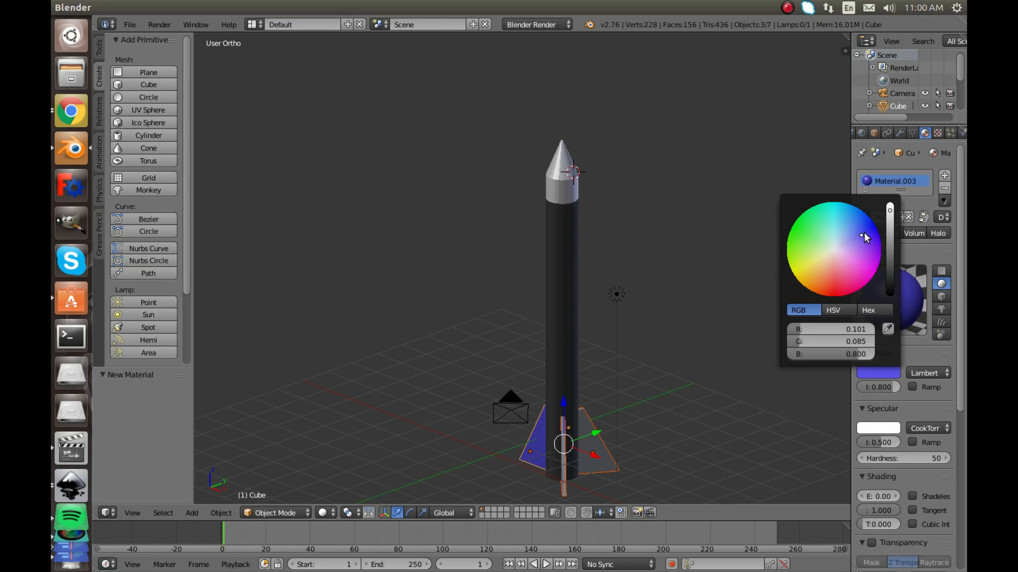
click(866, 232)
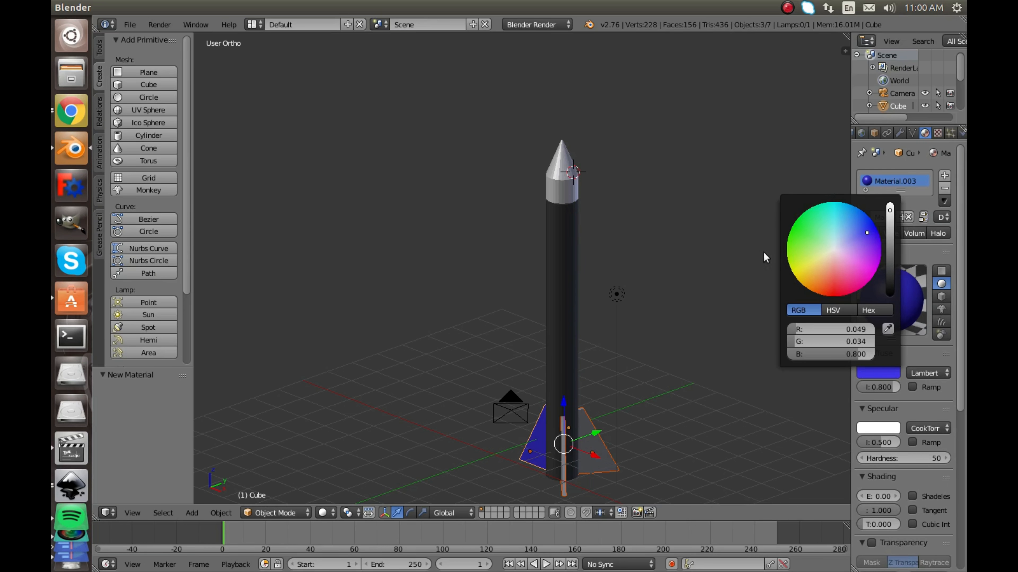
click(750, 239)
Try to share the blue material by selecting the blue fin plus a neighbouring uncoloured fin and linking their materials.
middle_drag(625, 422, 632, 394)
key(a)
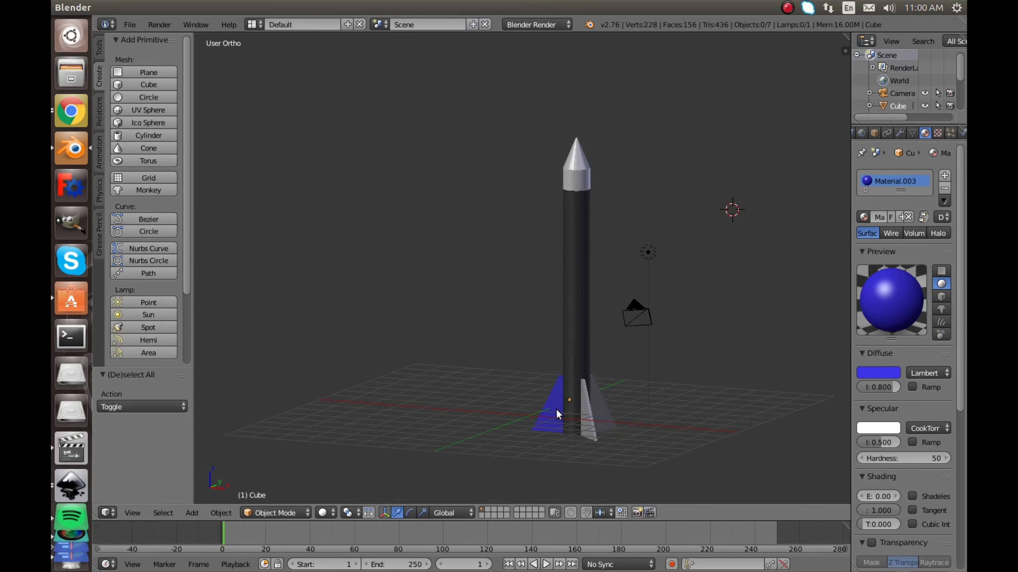
shift+right_click(588, 411)
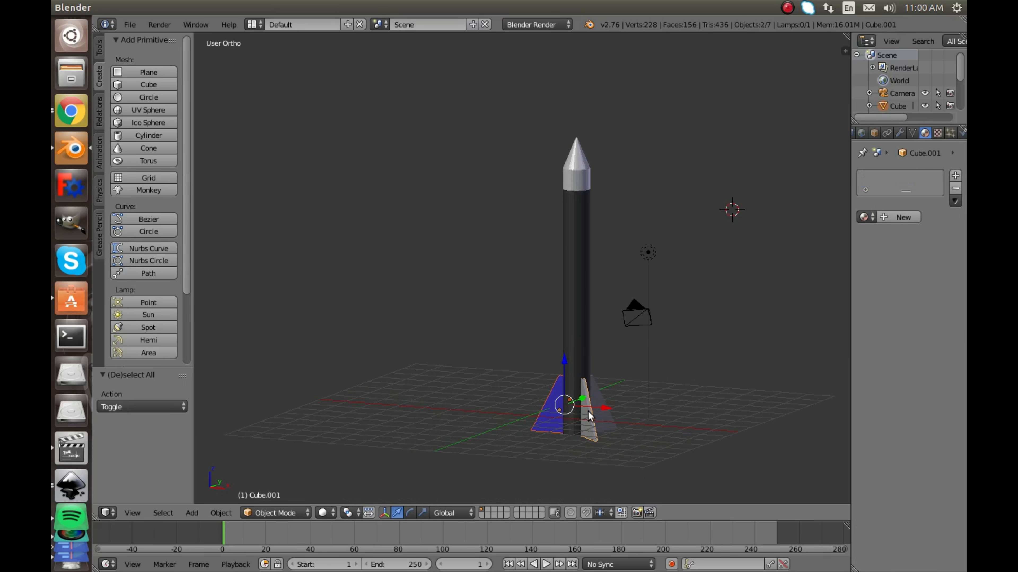
key(ctrl+l)
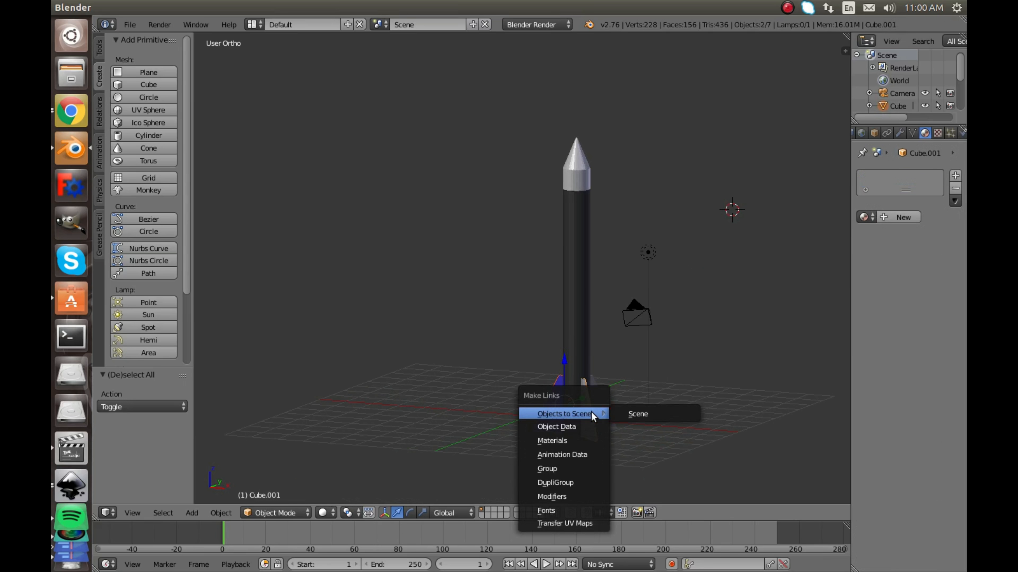
click(570, 441)
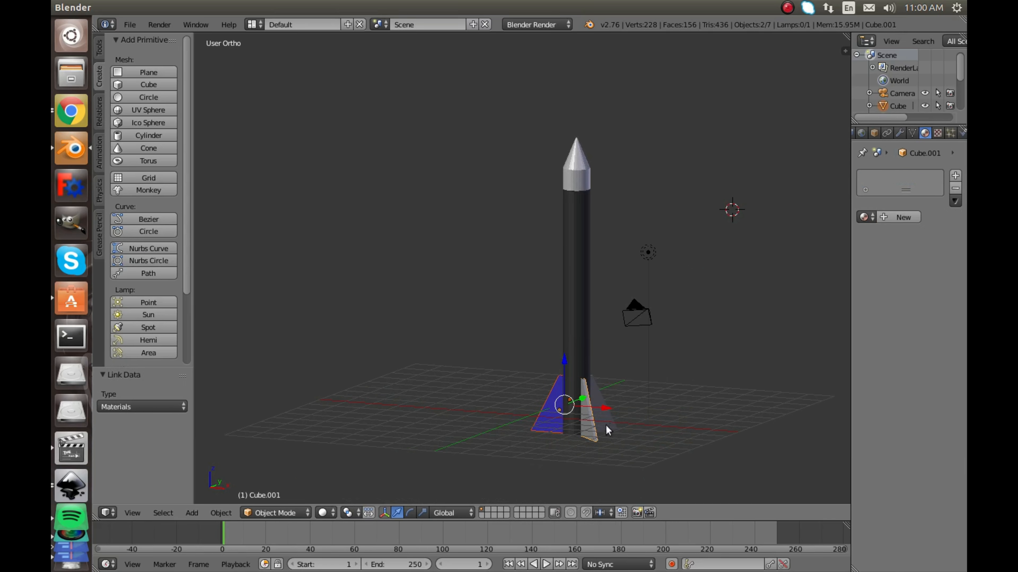
Select only the uncoloured front fin and give it a new material with a blue diffuse colour of R 0.059, G 0.076, B 0.800.
middle_drag(607, 429, 629, 430)
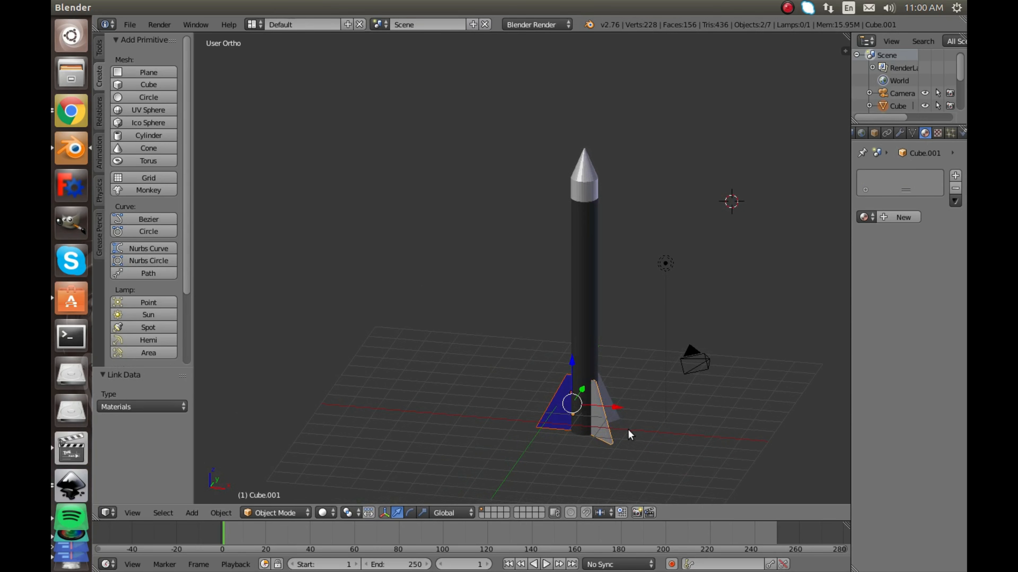
right_click(600, 417)
right_click(603, 419)
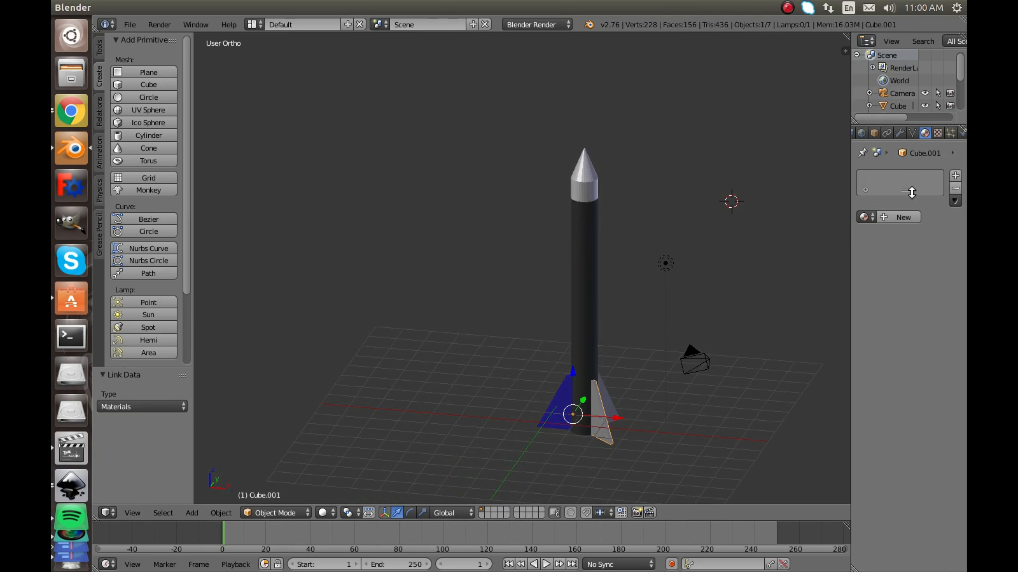
click(901, 217)
click(876, 373)
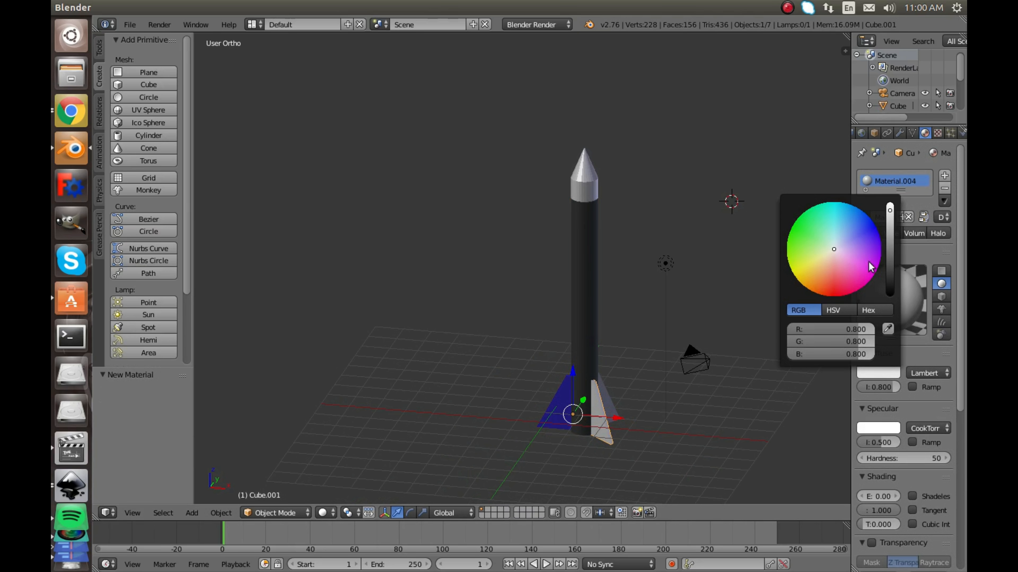
click(862, 231)
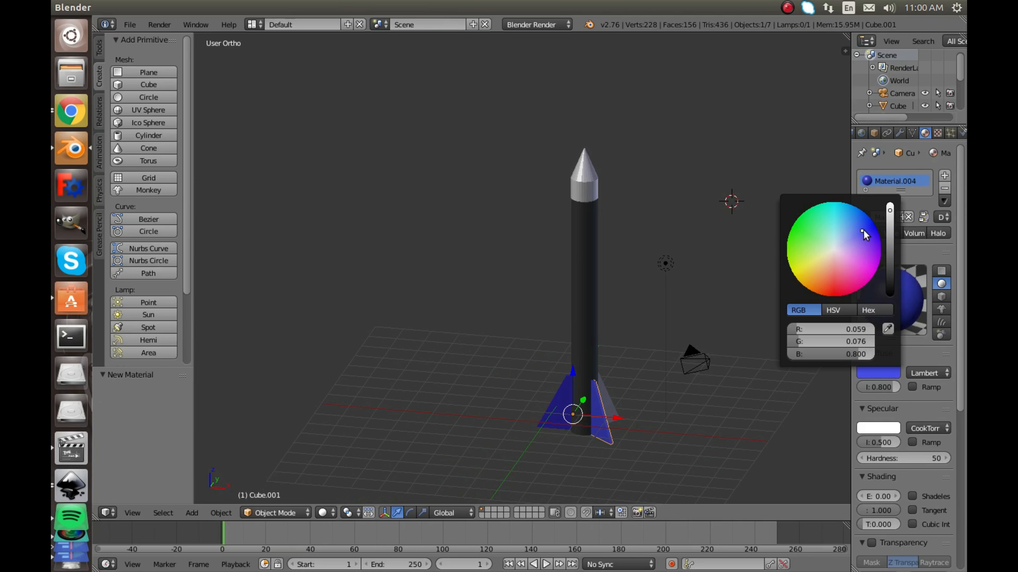
Set the front fin's diffuse colour to R 0.024, G 0.030, B 0.800 and try linking its material to the remaining grey fin.
drag(862, 231, 867, 229)
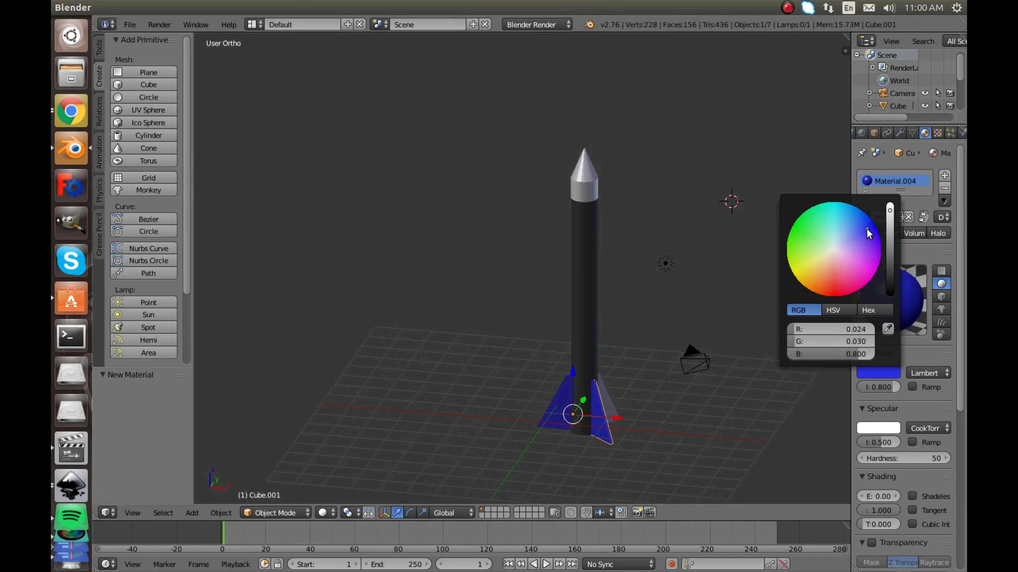
middle_drag(687, 327, 562, 336)
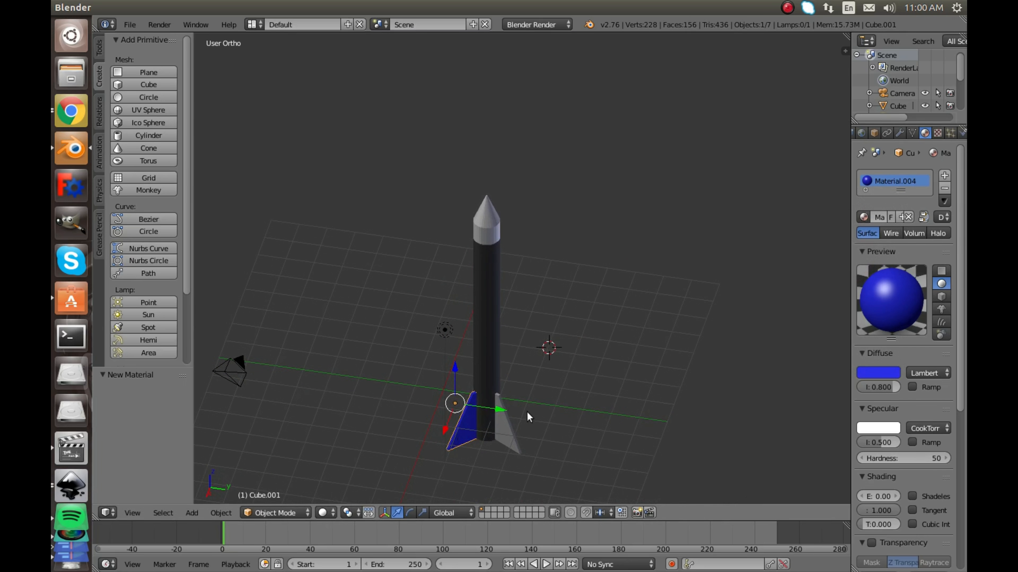
shift+right_click(503, 429)
key(ctrl+l)
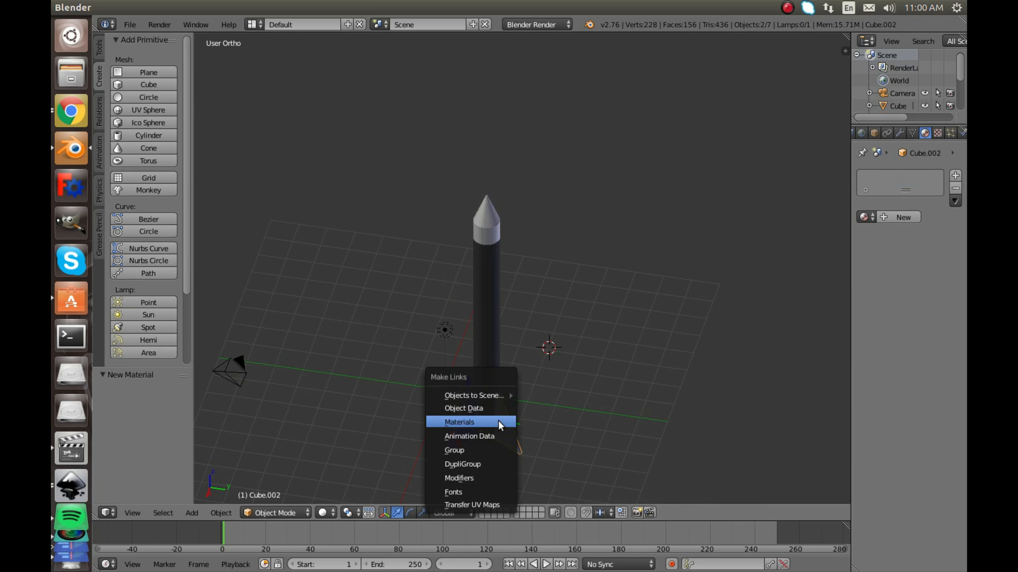
click(499, 421)
click(514, 412)
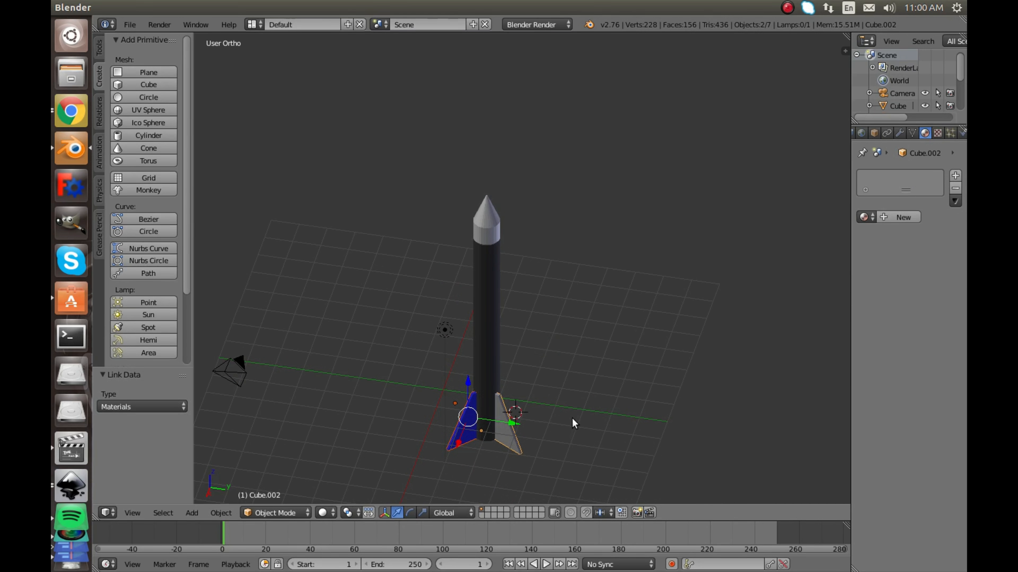
Select only the remaining grey fin and give it a new material with a blue diffuse colour of R 0.059, G 0.044, B 0.800.
key(a)
right_click(511, 430)
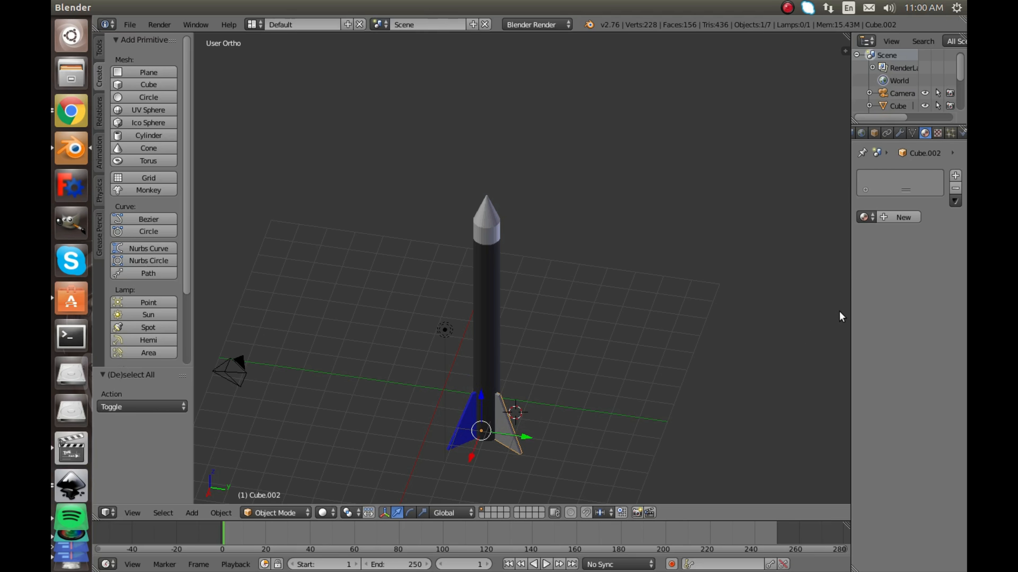
click(904, 219)
click(878, 372)
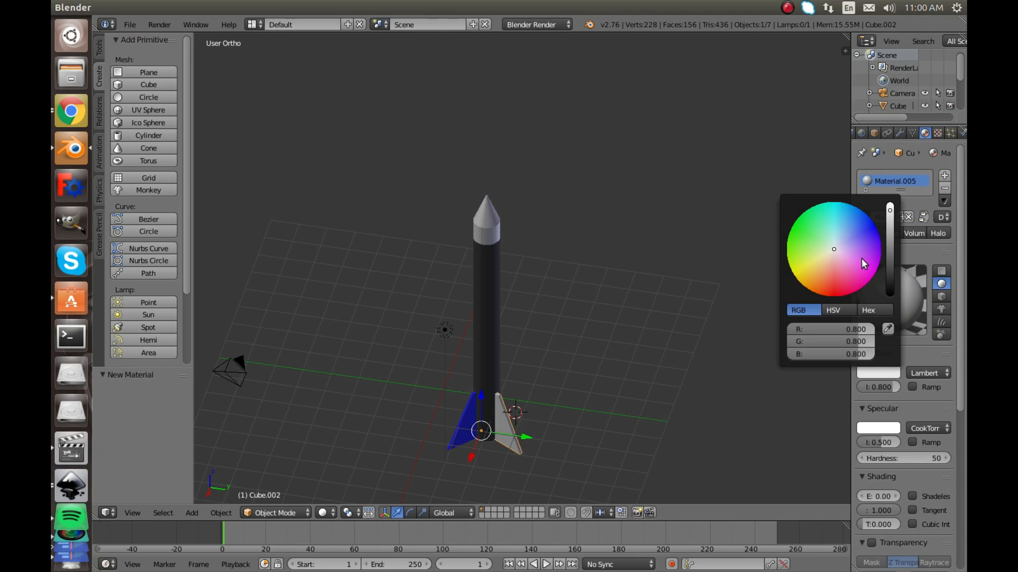
click(863, 235)
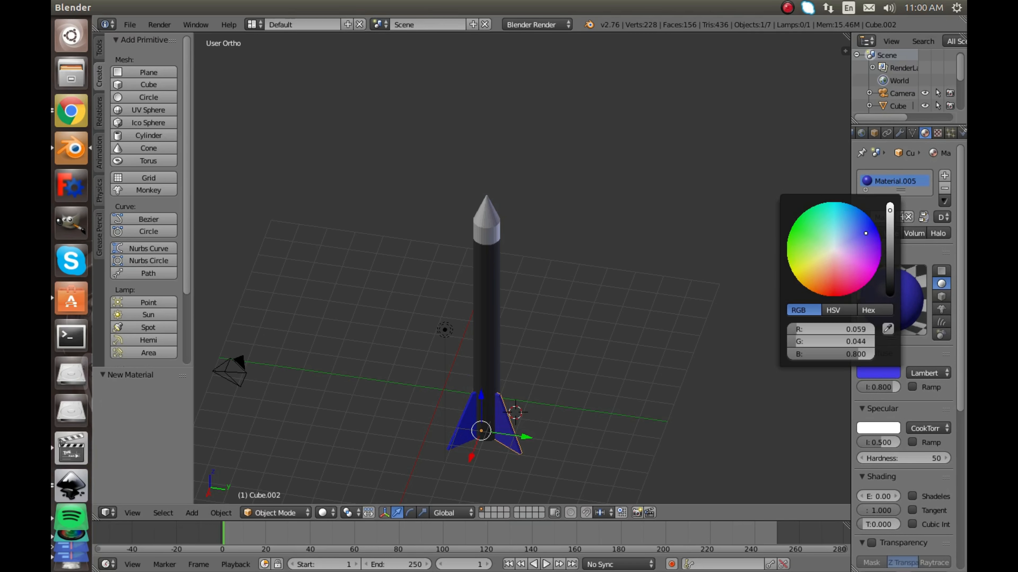
key(a)
In camera view, select the camera and move it about 0.93 in X, 0.93 in Y and -0.10 in Z.
middle_drag(479, 375, 618, 350)
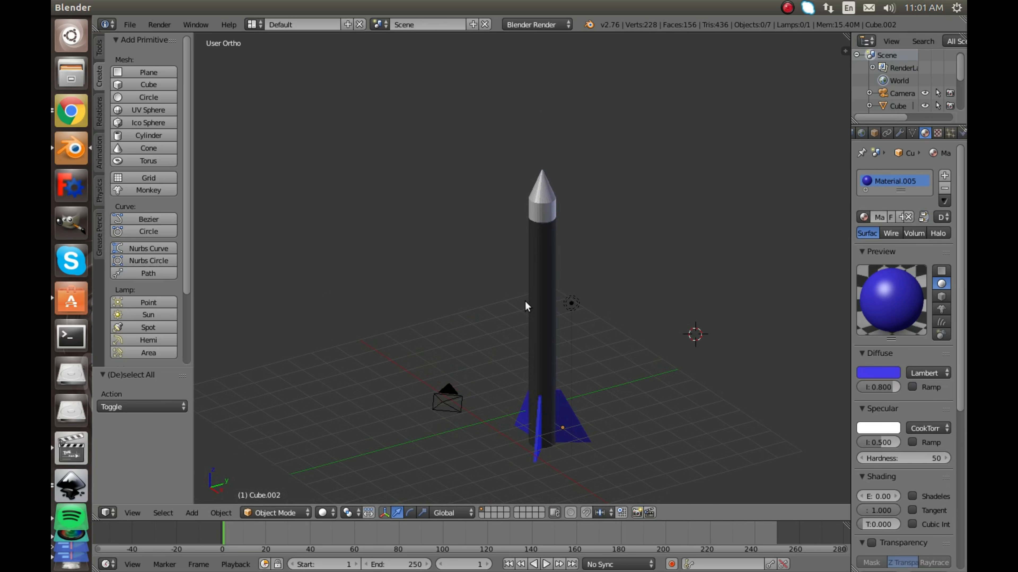
key(KP_0)
key(KP_0)
scroll(671, 305, down, 4)
key(KP_0)
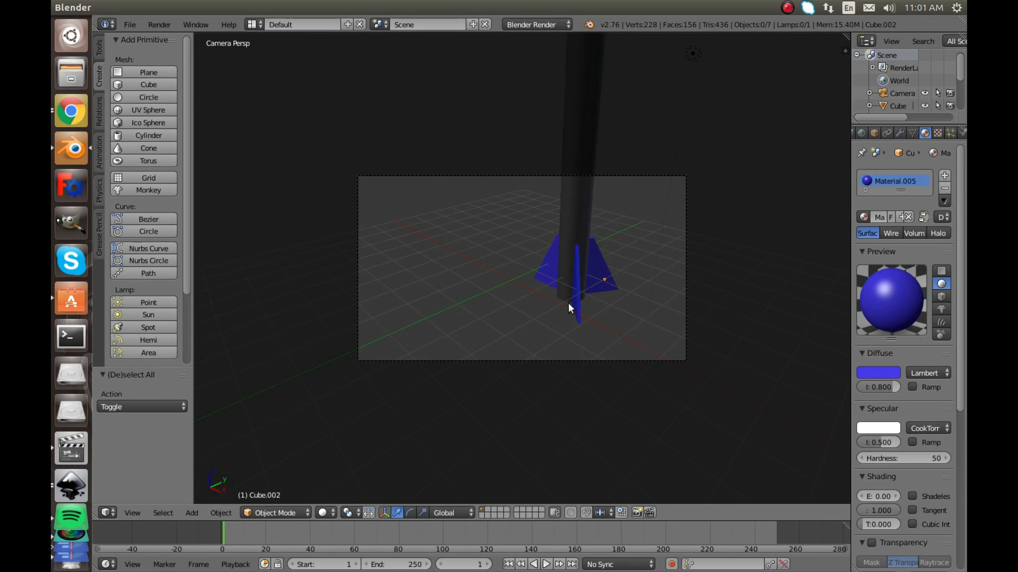
right_click(490, 176)
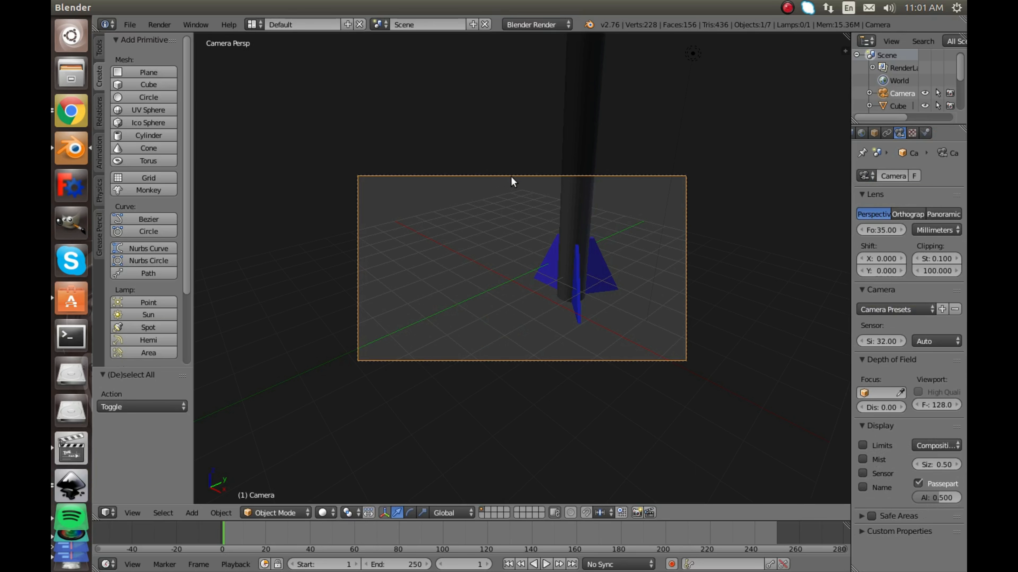
key(g)
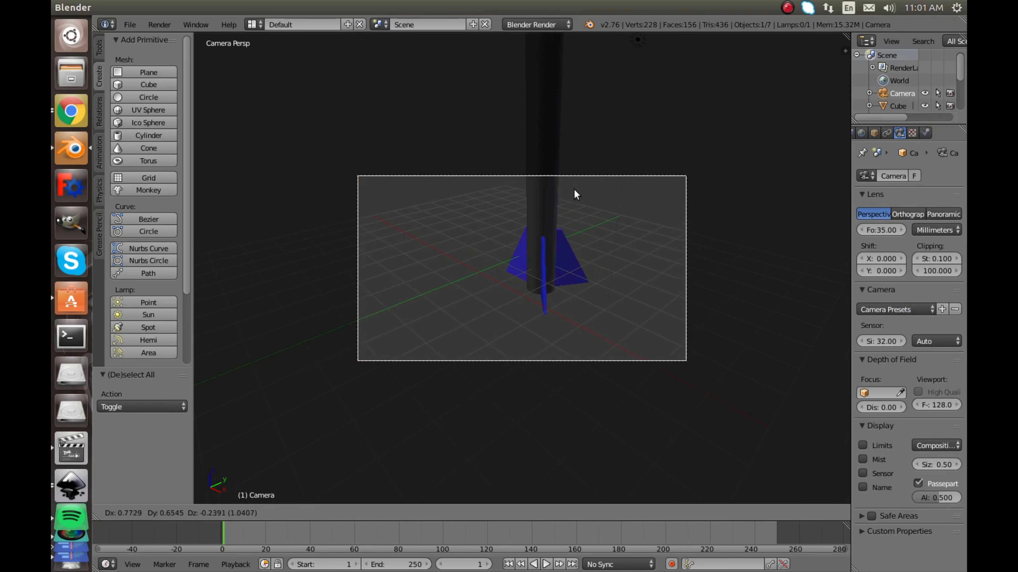
click(593, 179)
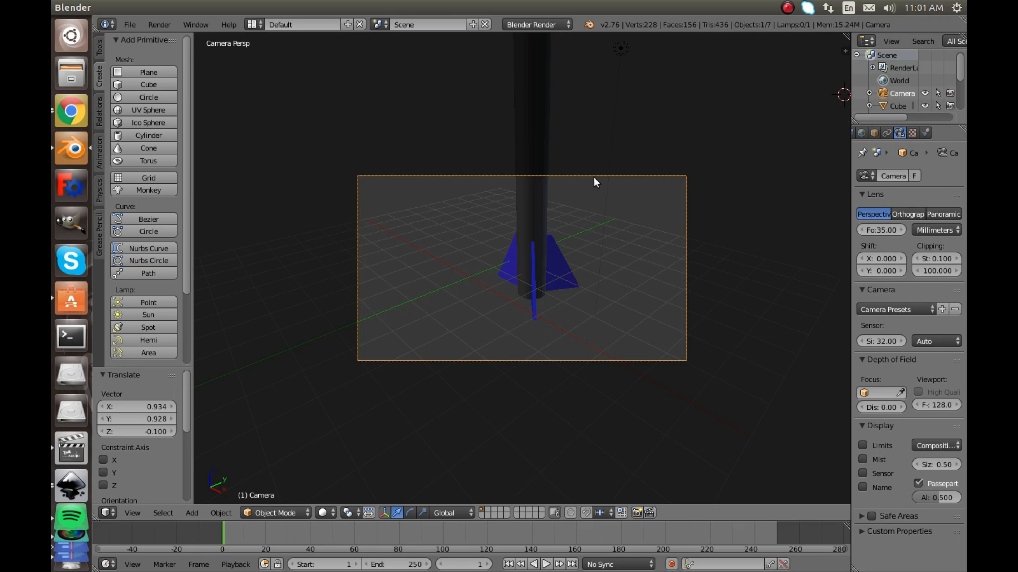
Move the camera away from the rocket by about 6.56 along X and raise it about 7.52 along Z.
middle_drag(586, 129, 673, 122)
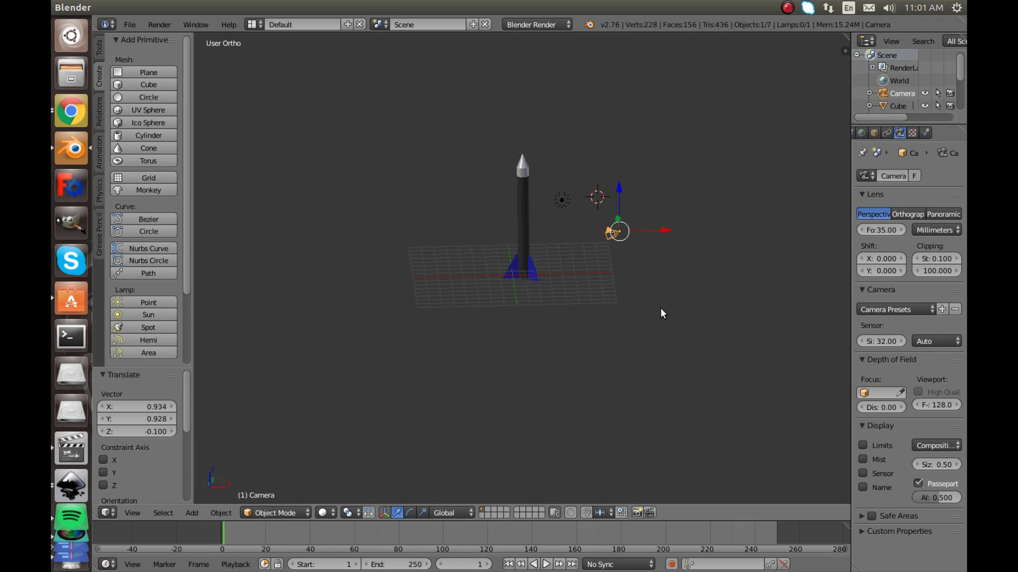
drag(661, 229, 741, 220)
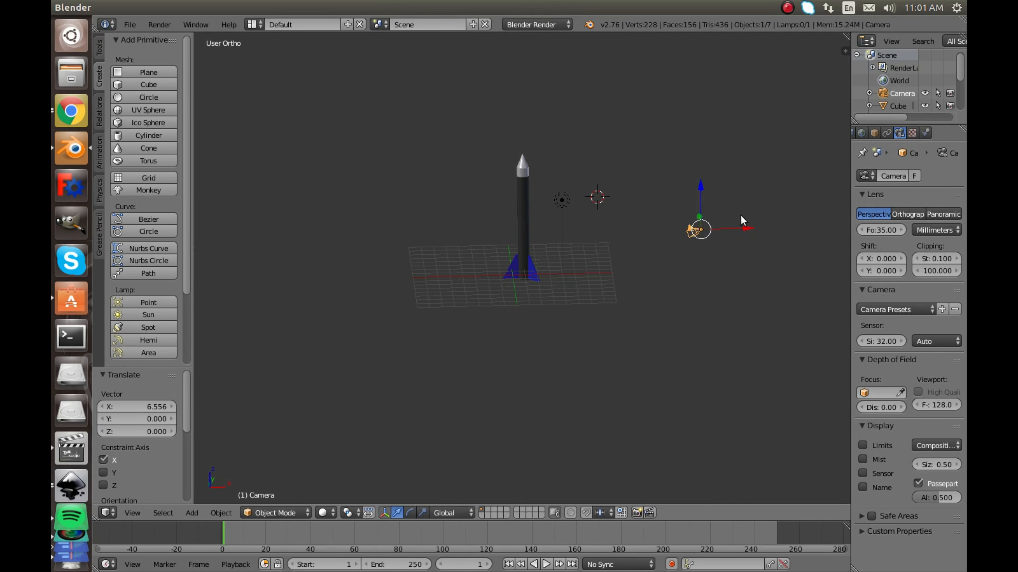
key(KP_0)
key(KP_0)
drag(704, 191, 682, 103)
key(KP_0)
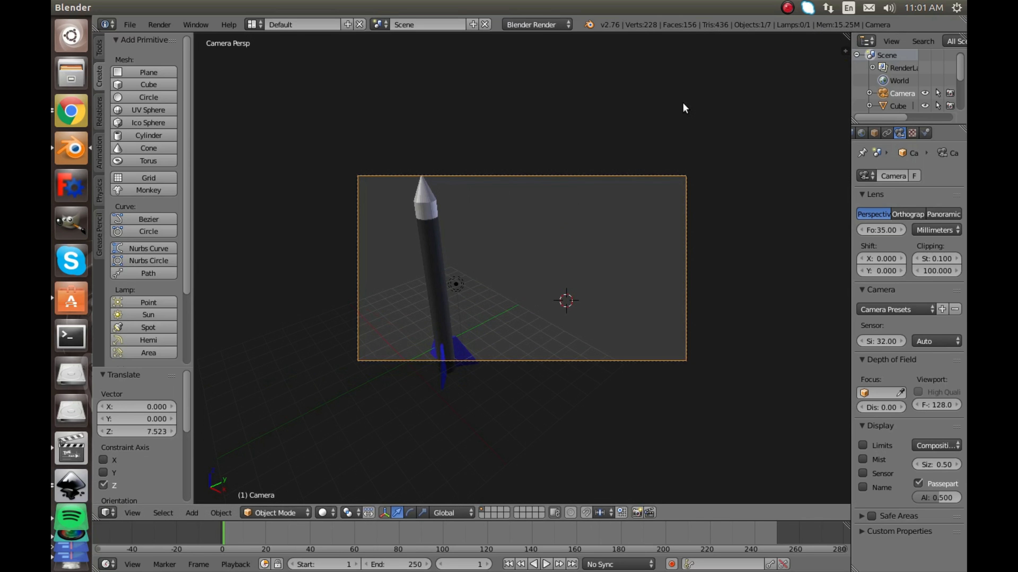
Move the camera about -8.57 along the Y axis and check the framing through the camera.
key(KP_0)
middle_drag(721, 158, 580, 169)
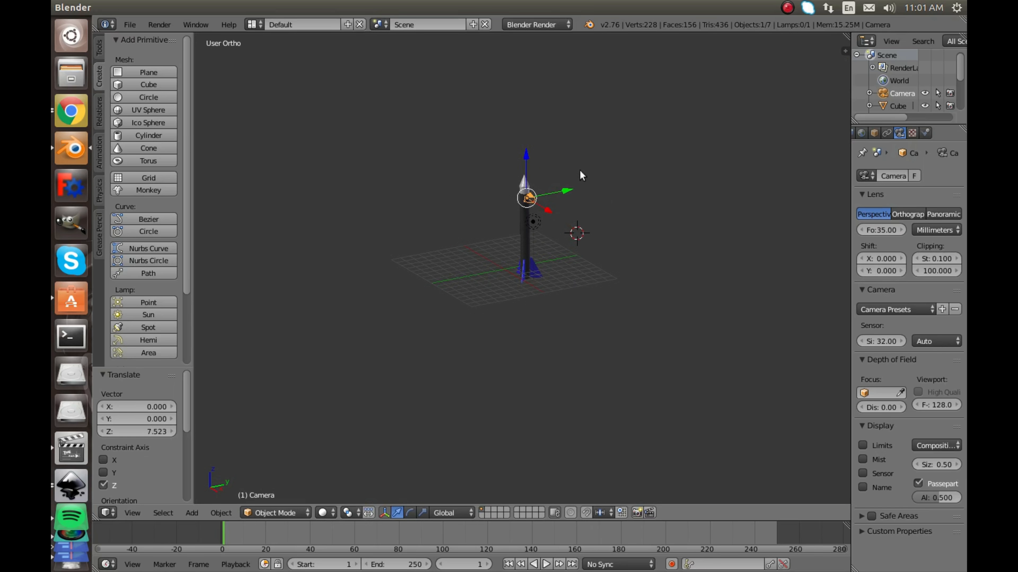
key(g)
key(y)
click(498, 186)
key(KP_0)
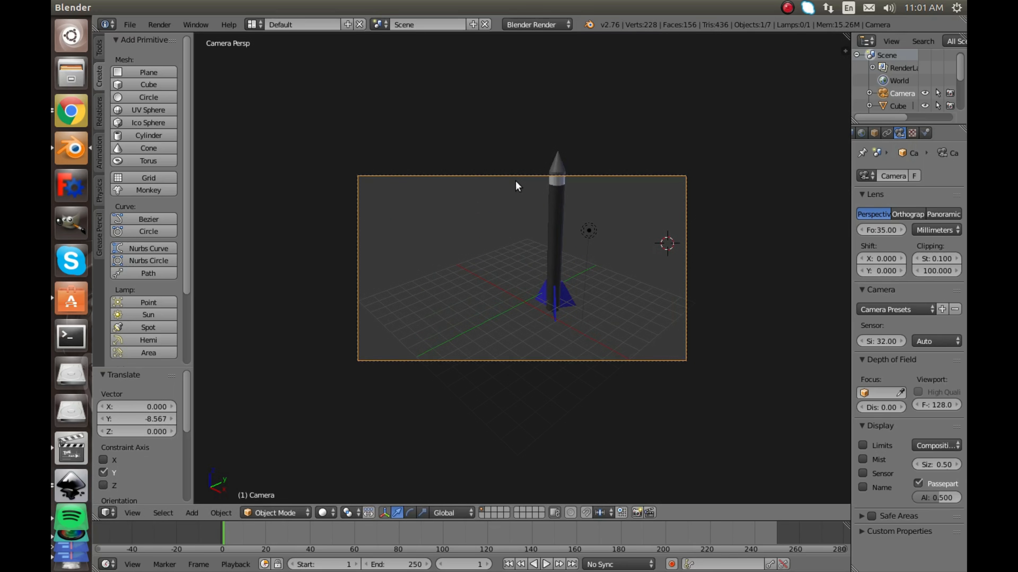
Raise the camera about 2.01 along Z, then shift it about 1.09 in X and 1.23 in Y to centre the rocket in frame.
key(KP_0)
key(g)
key(z)
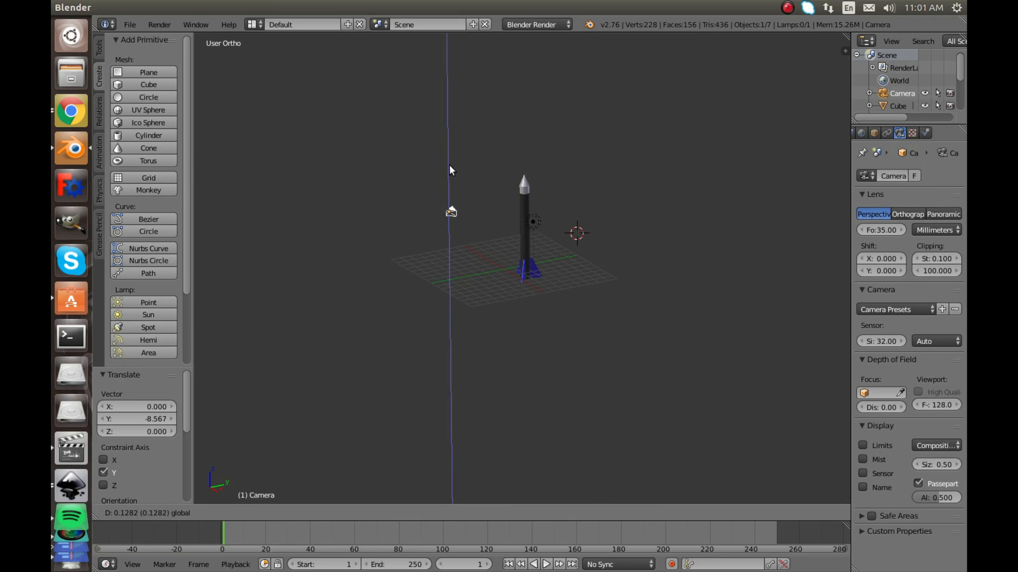
click(450, 166)
key(KP_0)
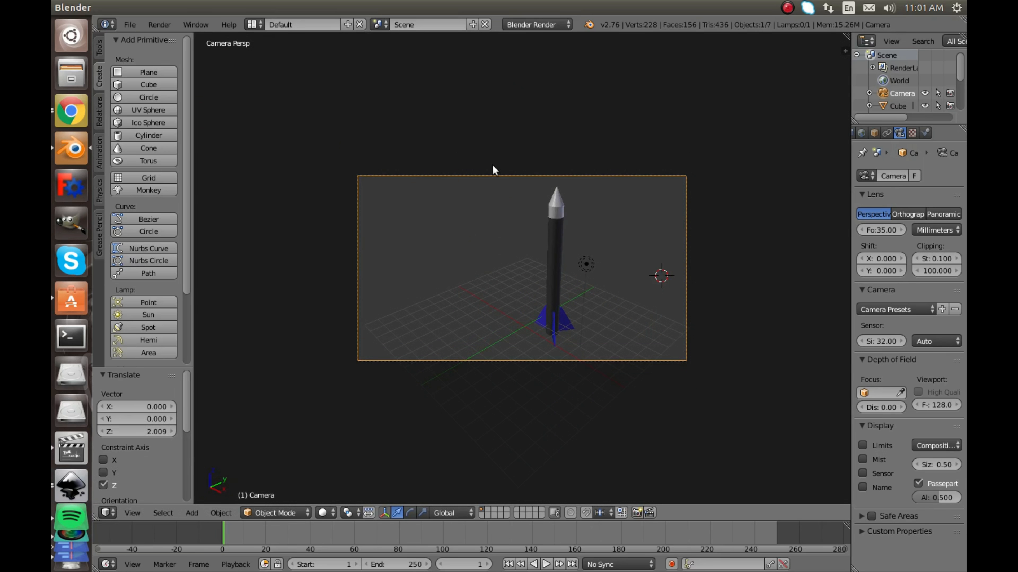
key(g)
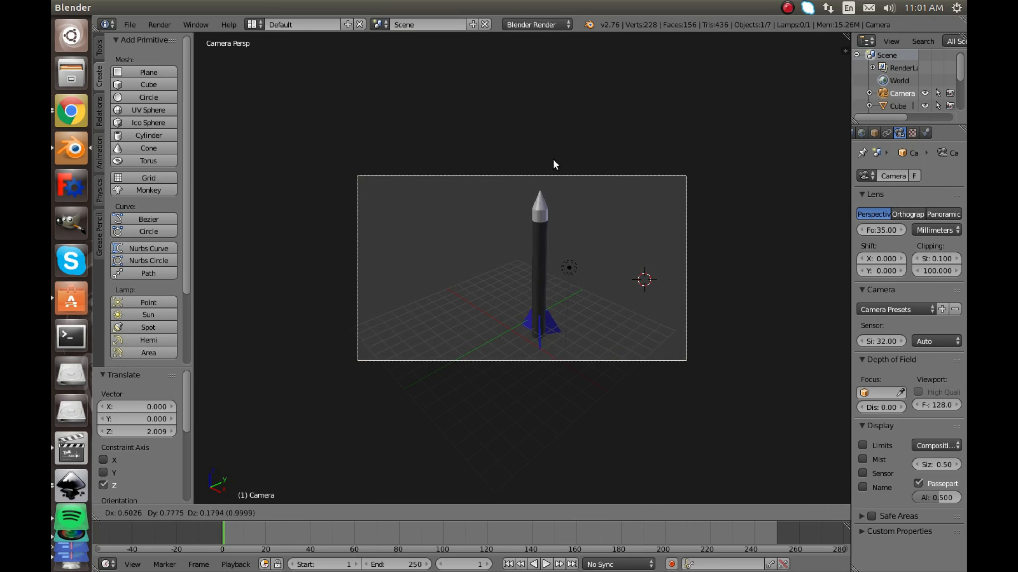
click(589, 173)
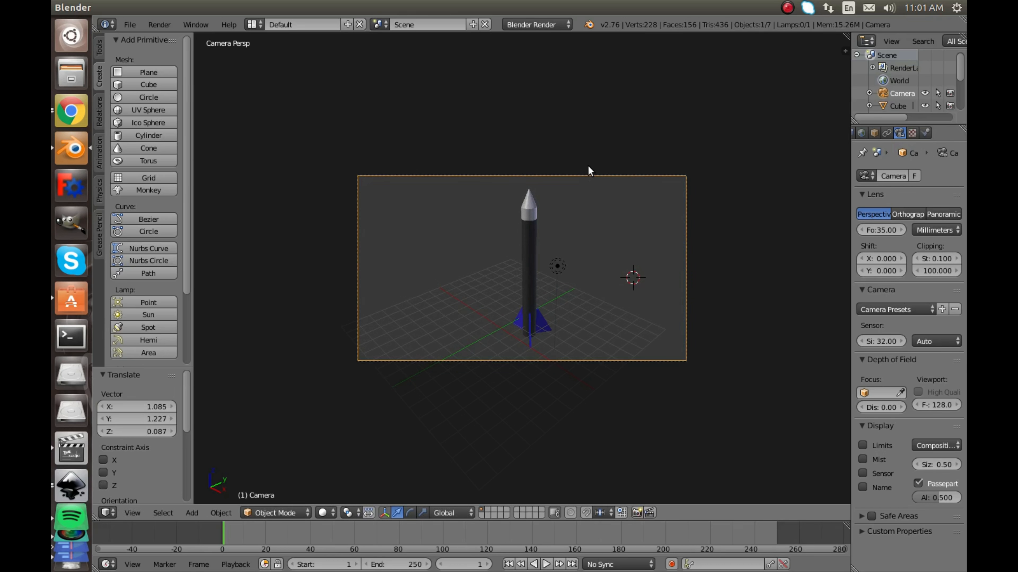
Add a plane of radius 1 and lower it about 5.8 along Z to the rocket's base level.
middle_drag(586, 173, 629, 198)
key(a)
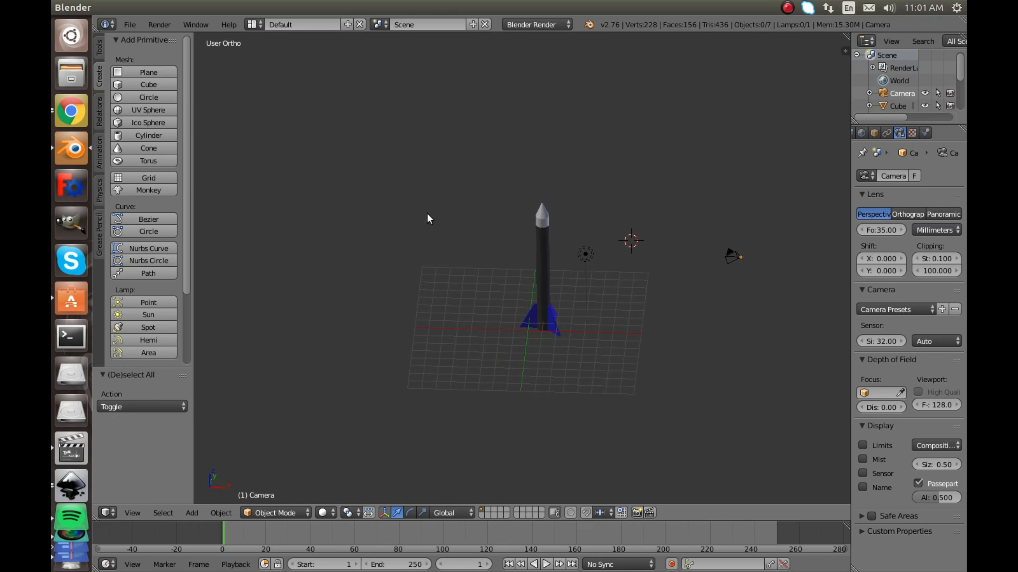
click(163, 75)
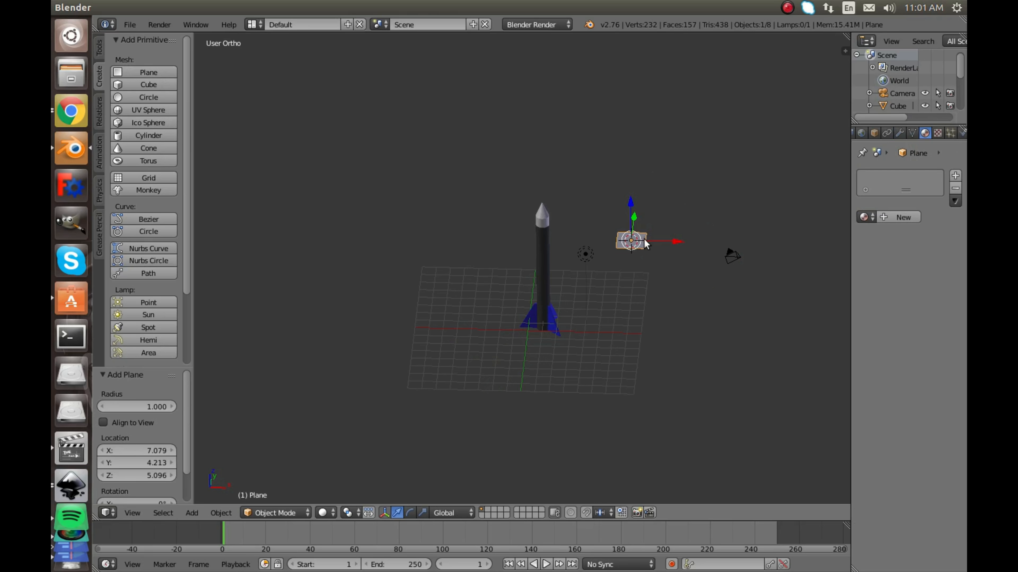
middle_drag(645, 243, 629, 200)
key(g)
key(z)
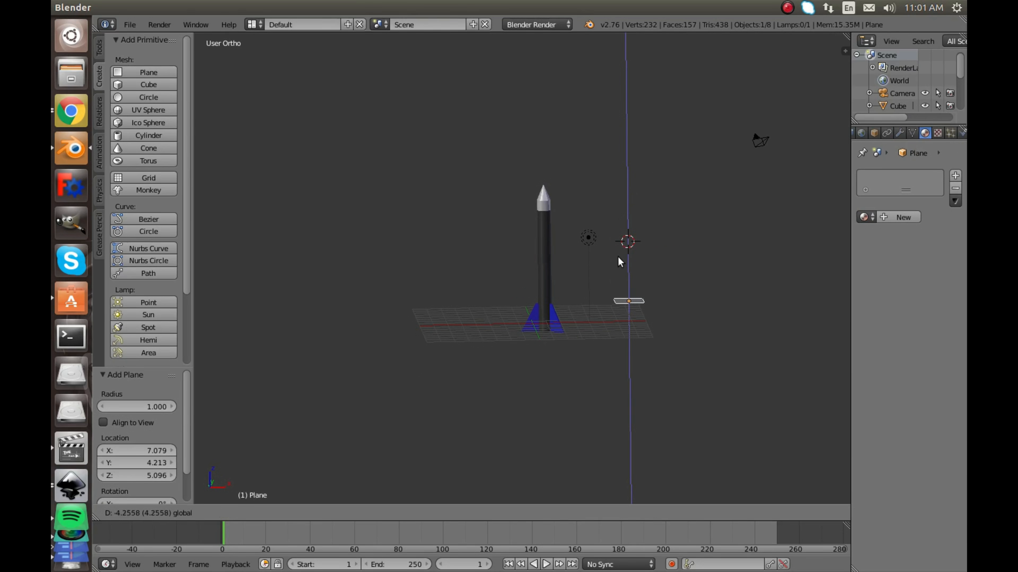
click(618, 276)
In front view, move the plane about -6.2 along X beneath the rocket and about -0.135 along Z.
key(KP_1)
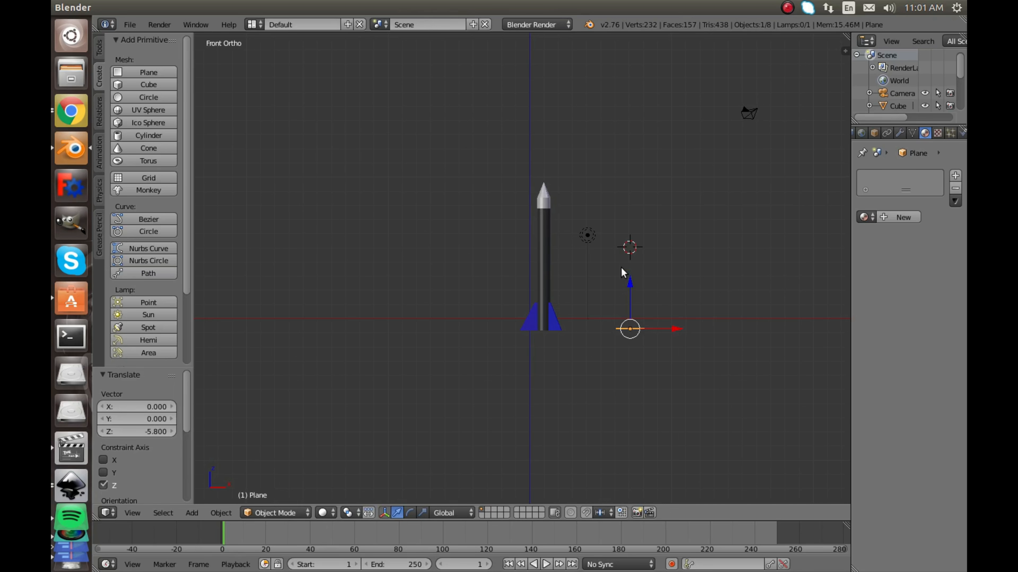
key(g)
key(x)
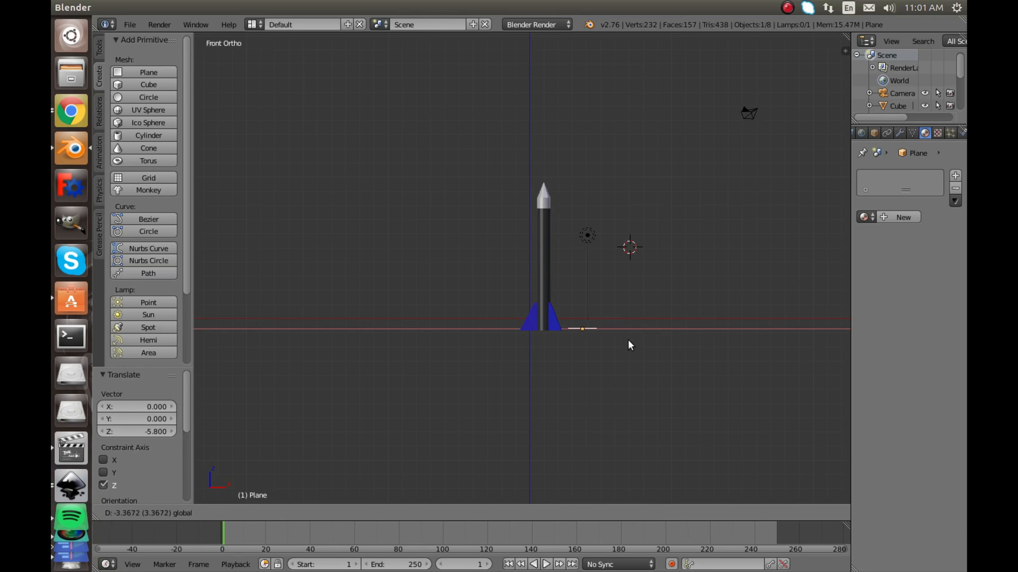
click(594, 346)
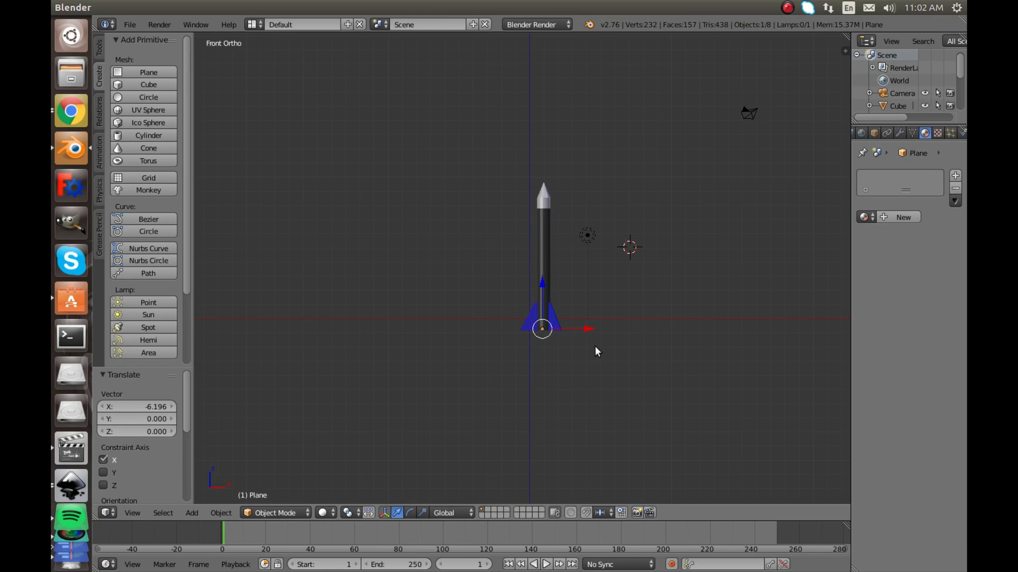
key(g)
key(z)
click(540, 285)
Scale the plane up about 33.7 times, then about 1.9 times more in camera view, to make a large ground surface.
middle_drag(555, 307, 488, 371)
key(s)
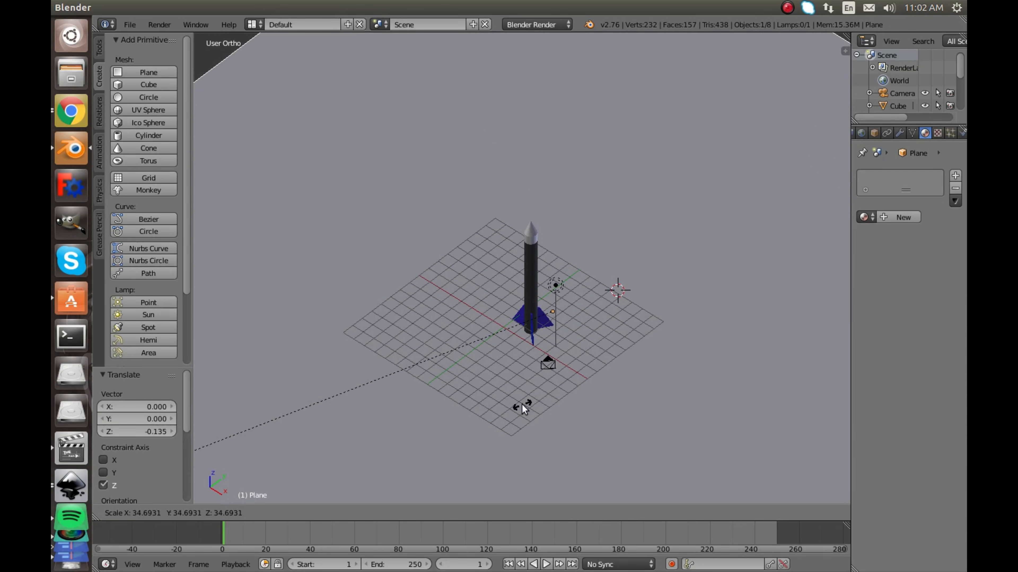
click(585, 353)
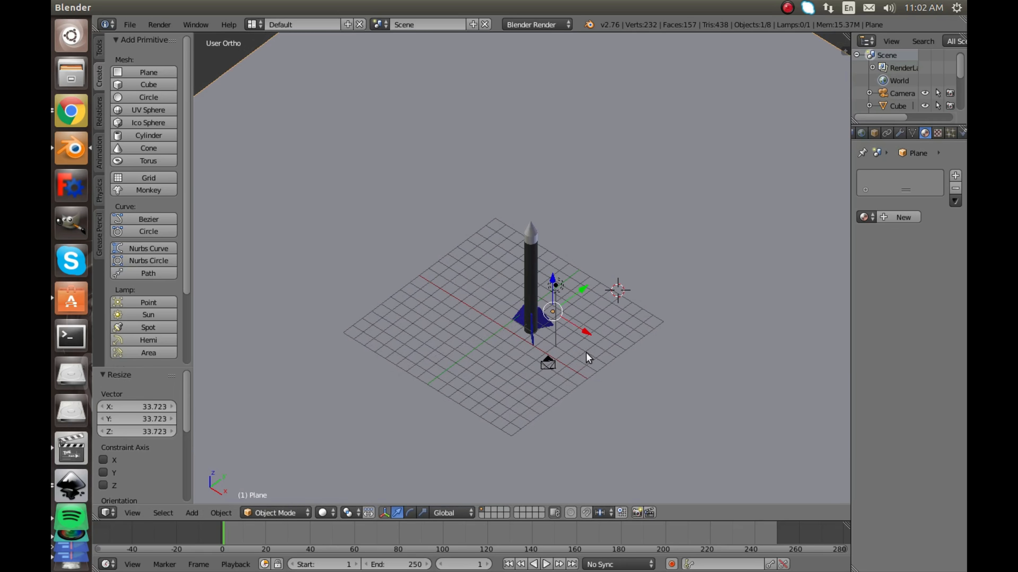
key(KP_0)
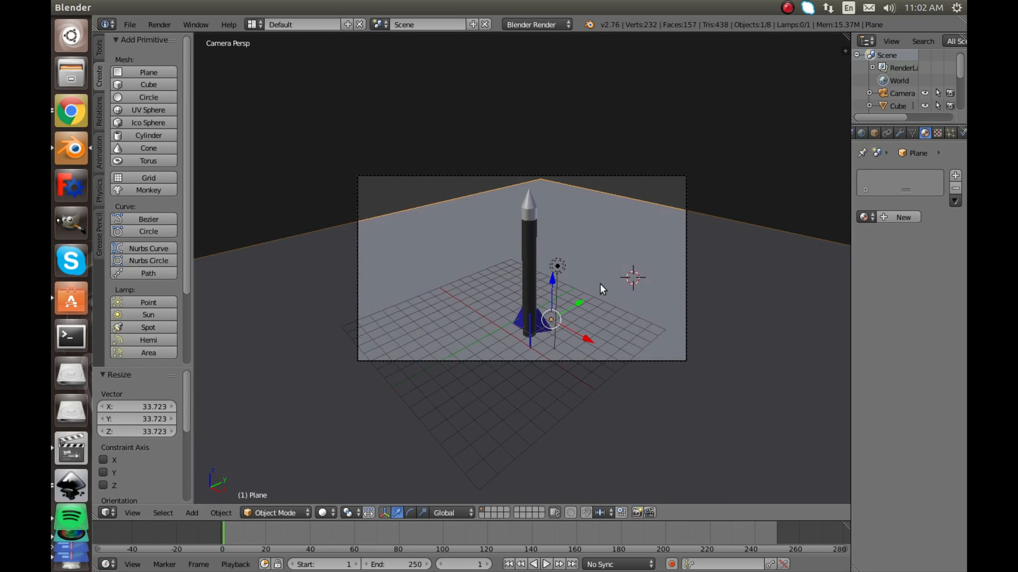
key(s)
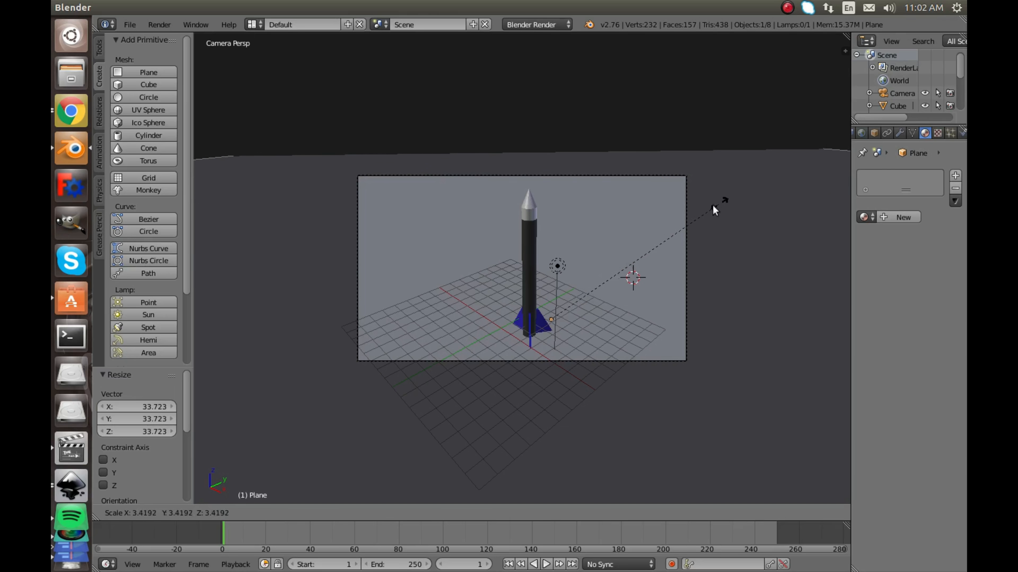
click(635, 237)
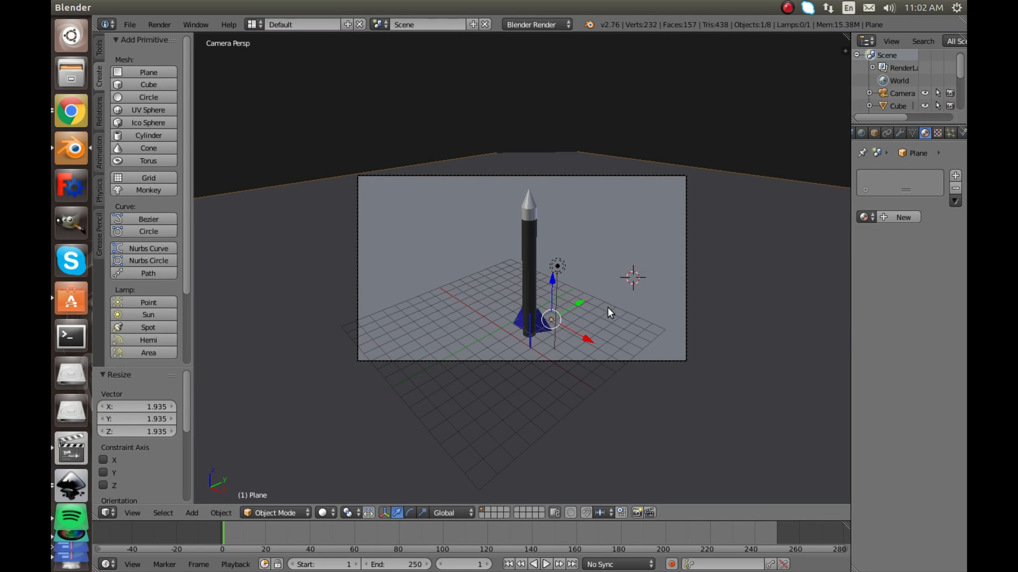
Give the ground plane a new material with a dark green diffuse colour of R 0.070, G 0.319, B 0.060.
middle_drag(608, 307, 639, 340)
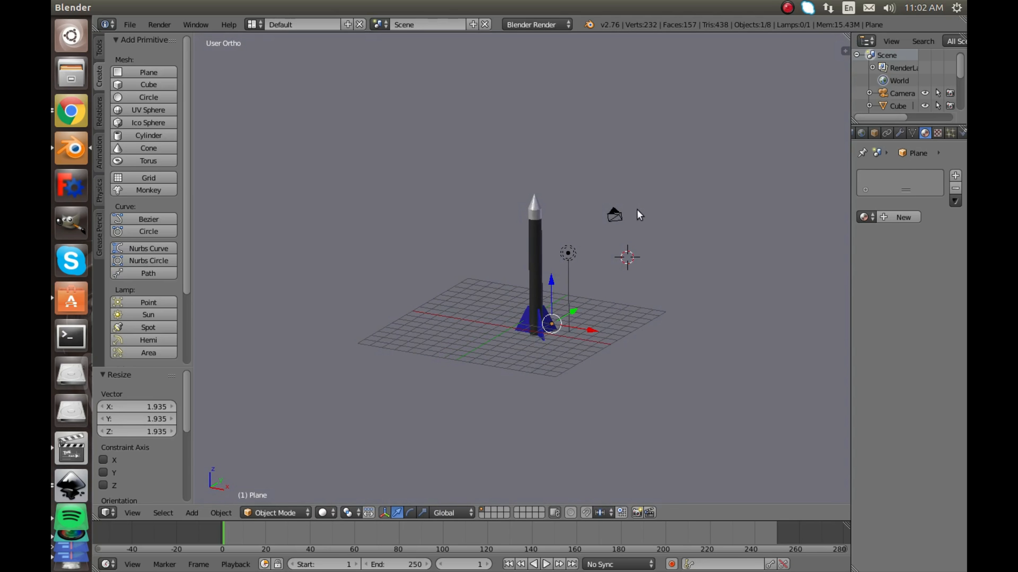
scroll(702, 414, down, 4)
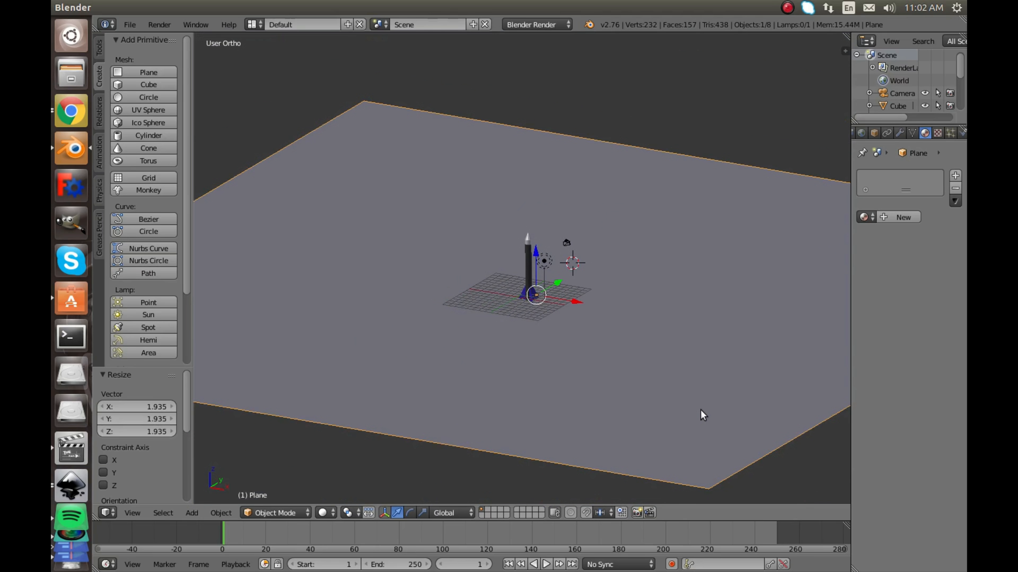
click(897, 220)
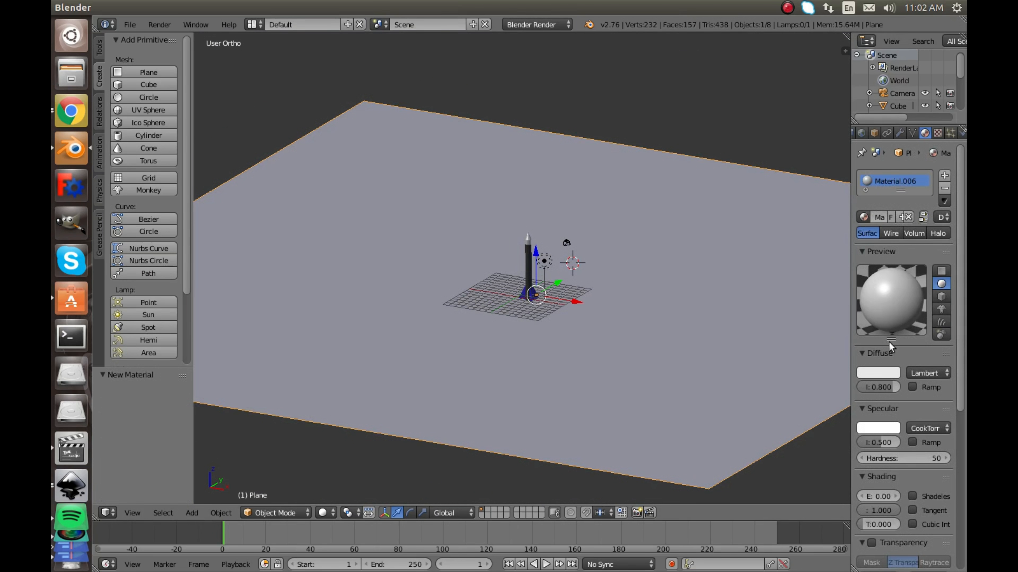
click(874, 373)
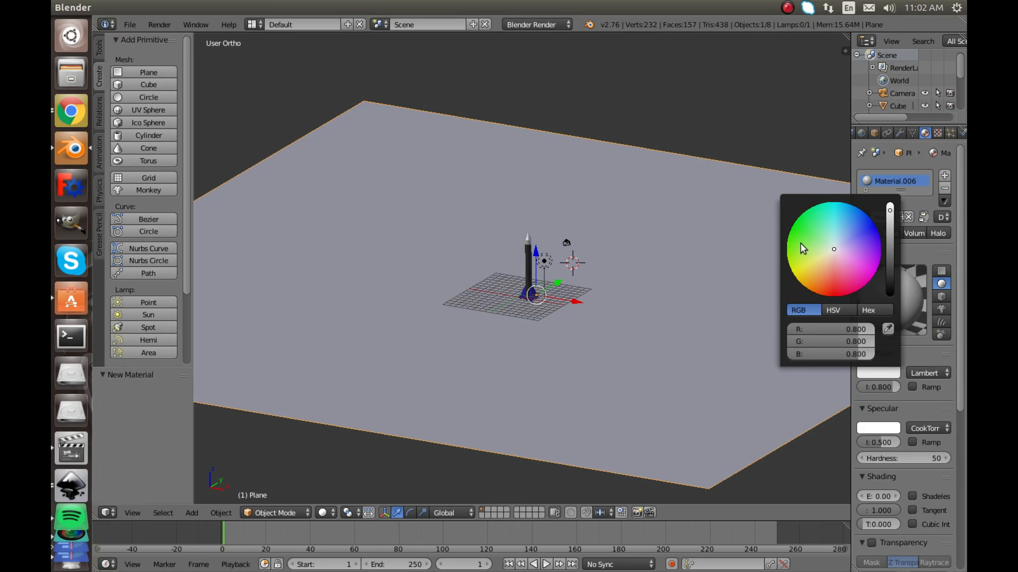
click(810, 237)
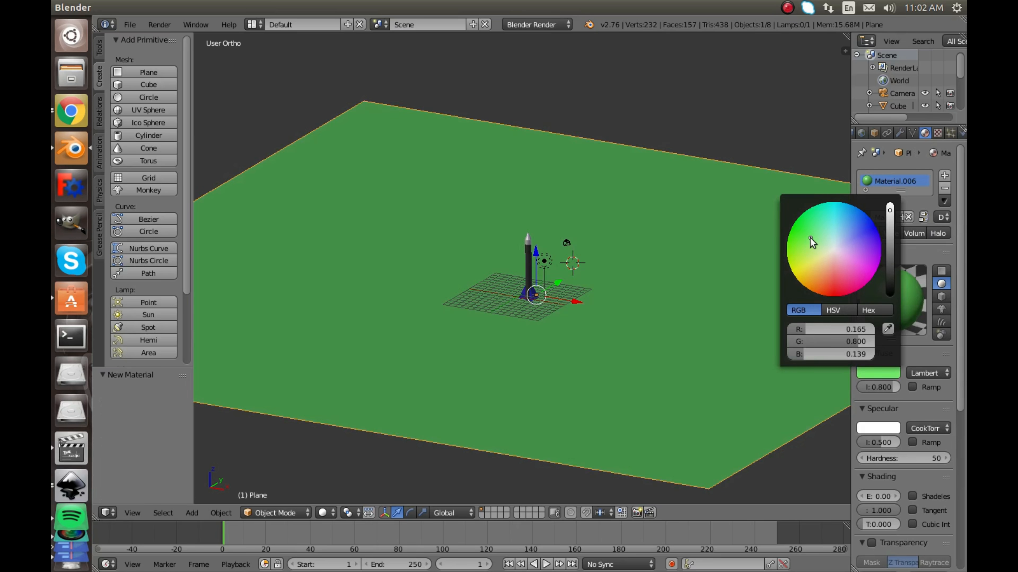
click(889, 239)
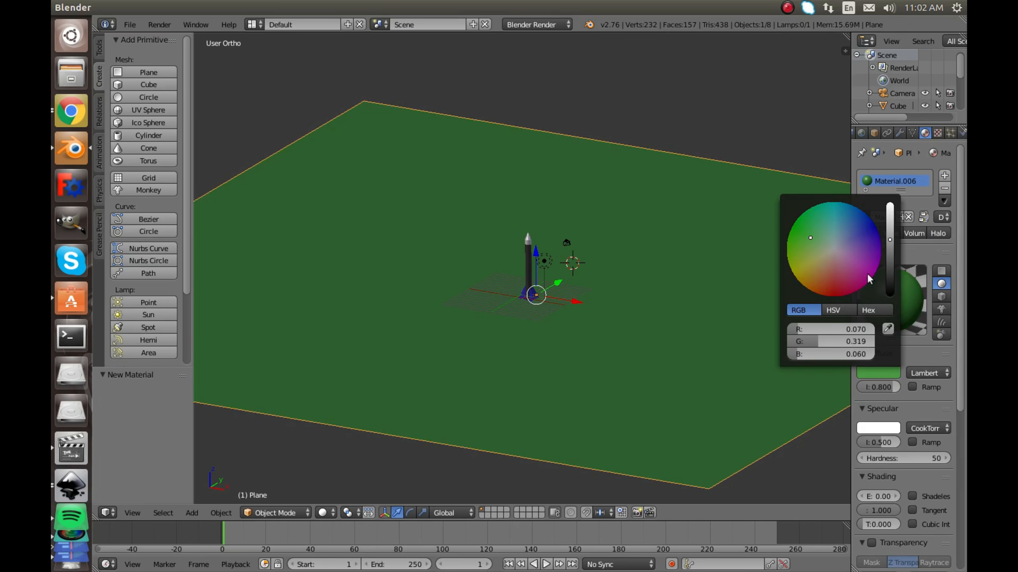
Render a still image to check the rocket on the green ground, and close the render view.
click(167, 24)
click(181, 37)
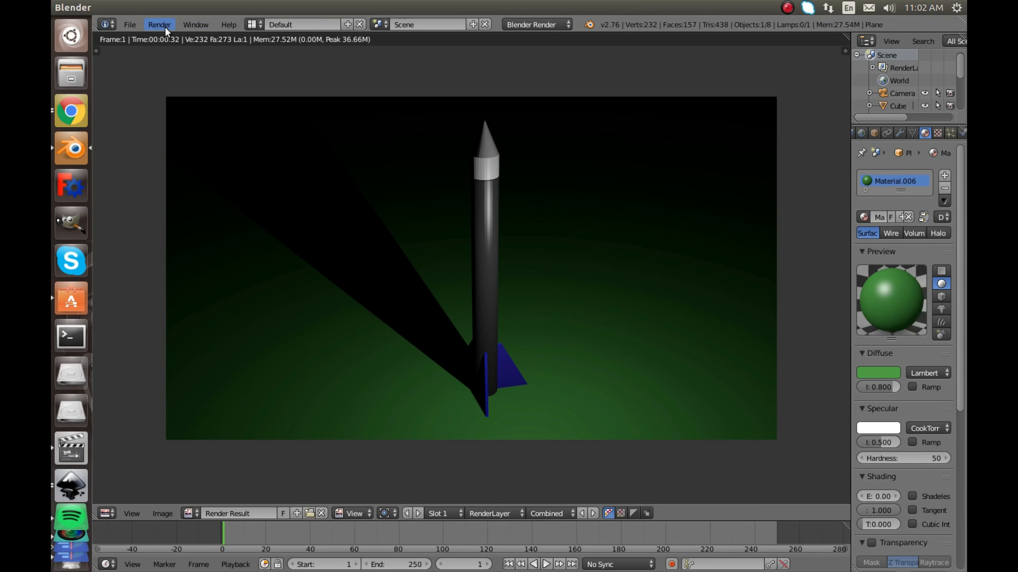
key(Escape)
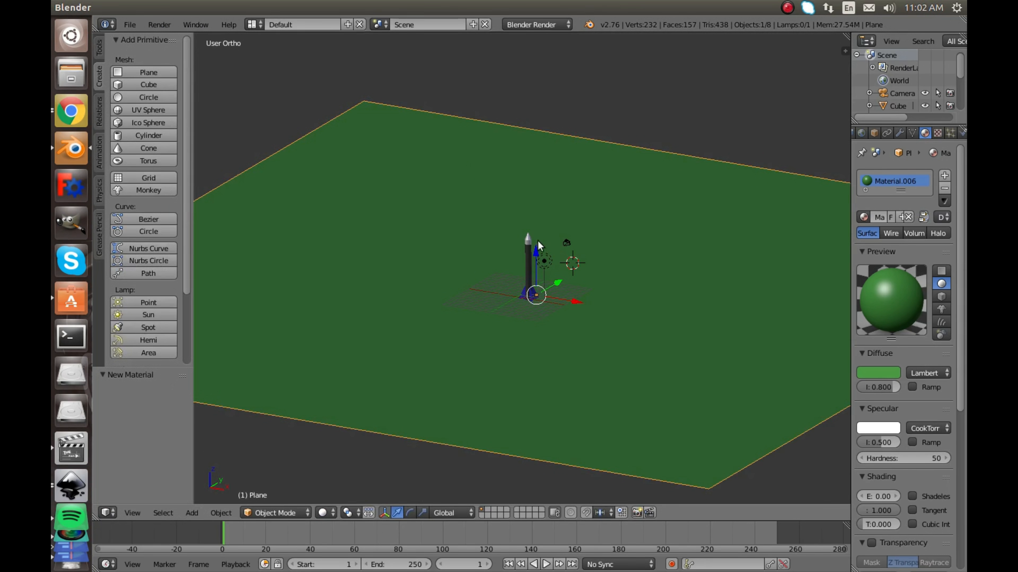
Duplicate the point lamp beside the rocket and move the copy about -6.49 along X and 3.45 along Y.
right_click(544, 257)
middle_drag(544, 257, 606, 294)
key(shift+d)
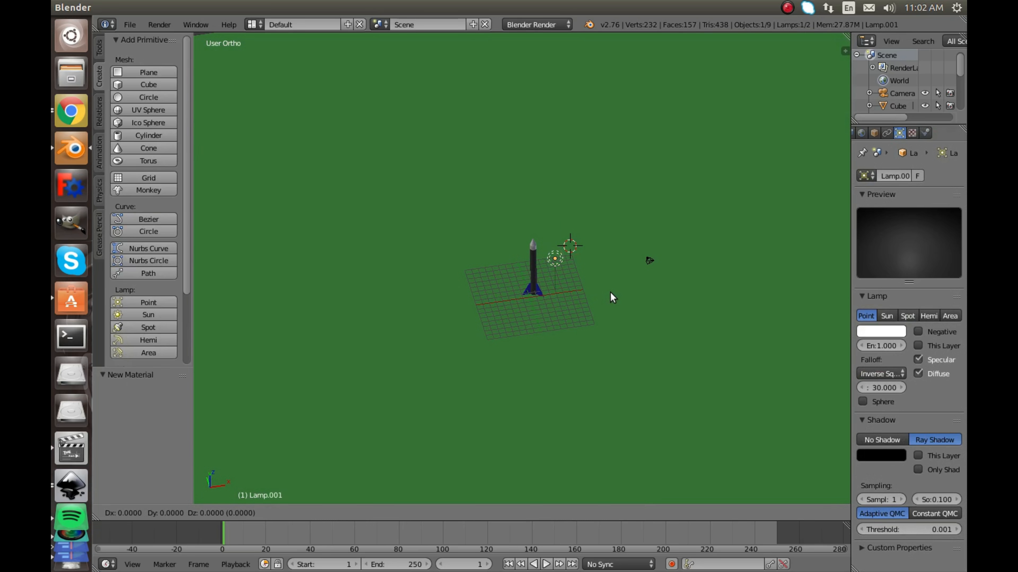
right_click(610, 292)
key(g)
key(x)
click(533, 265)
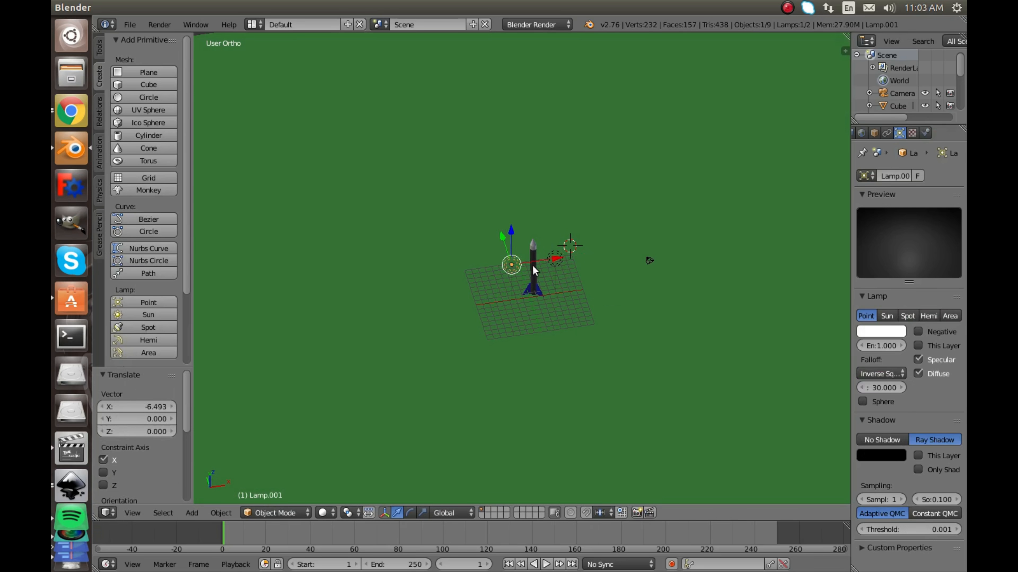
key(g)
key(y)
click(511, 230)
Duplicate the lamp twice around the rocket, offset about 6.23 in X and 0.95 in Y, and about -6.68 in X and -6.59 in Y.
middle_drag(512, 230, 497, 285)
key(shift+d)
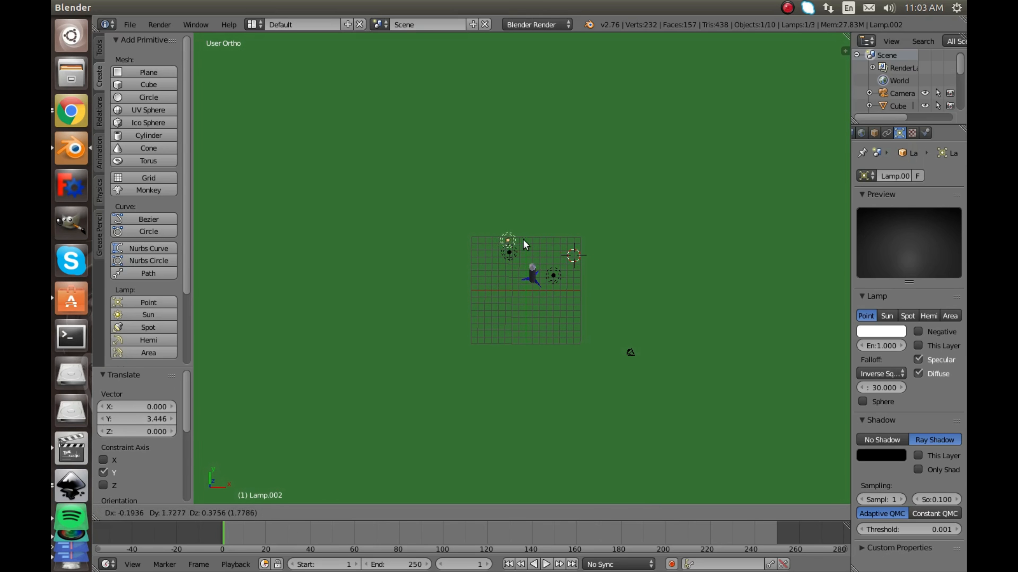
click(569, 254)
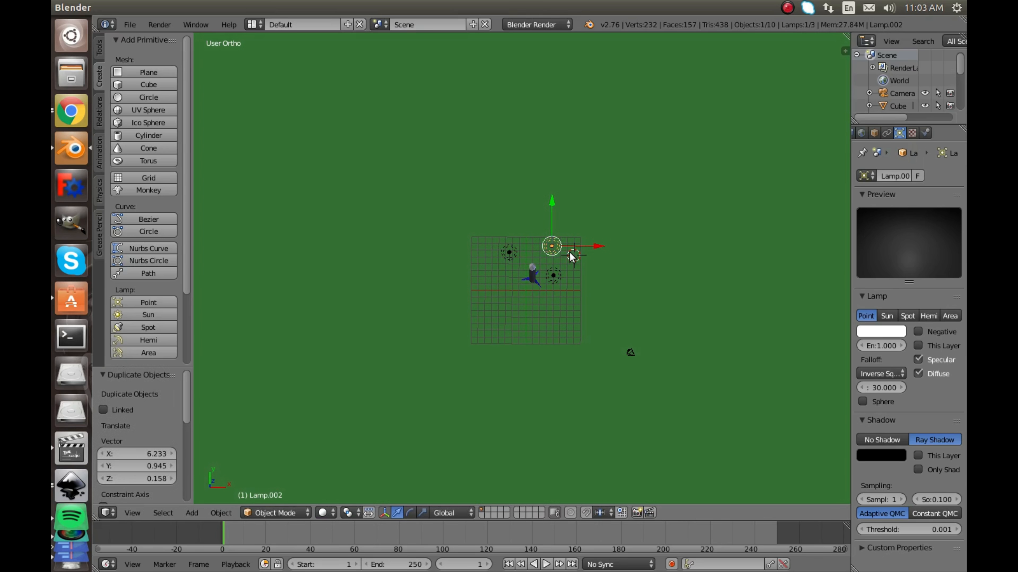
key(shift+d)
click(524, 298)
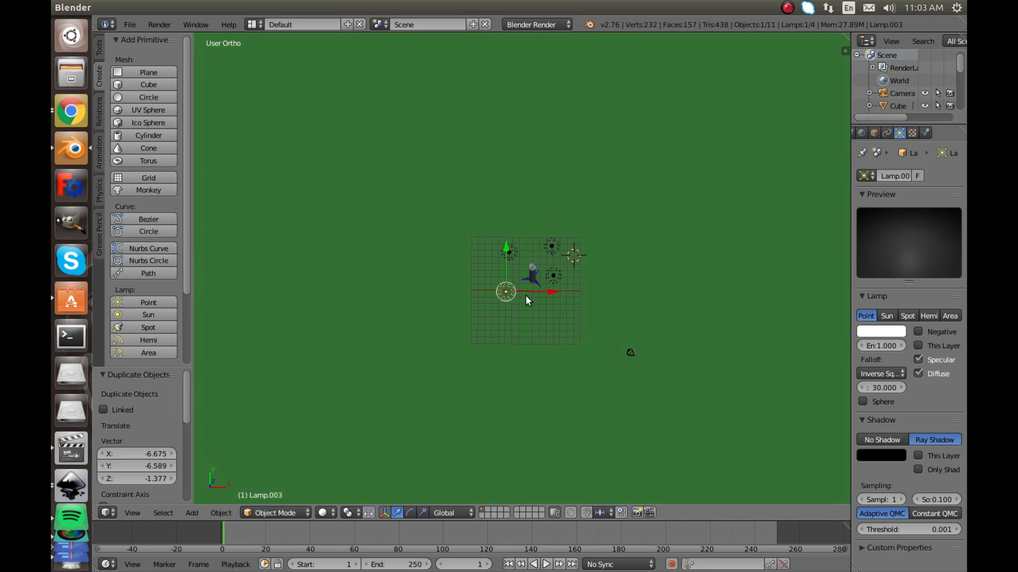
Render the image to check the lighting from the four lamps around the rocket, and return to the 3D view.
middle_drag(550, 276, 561, 192)
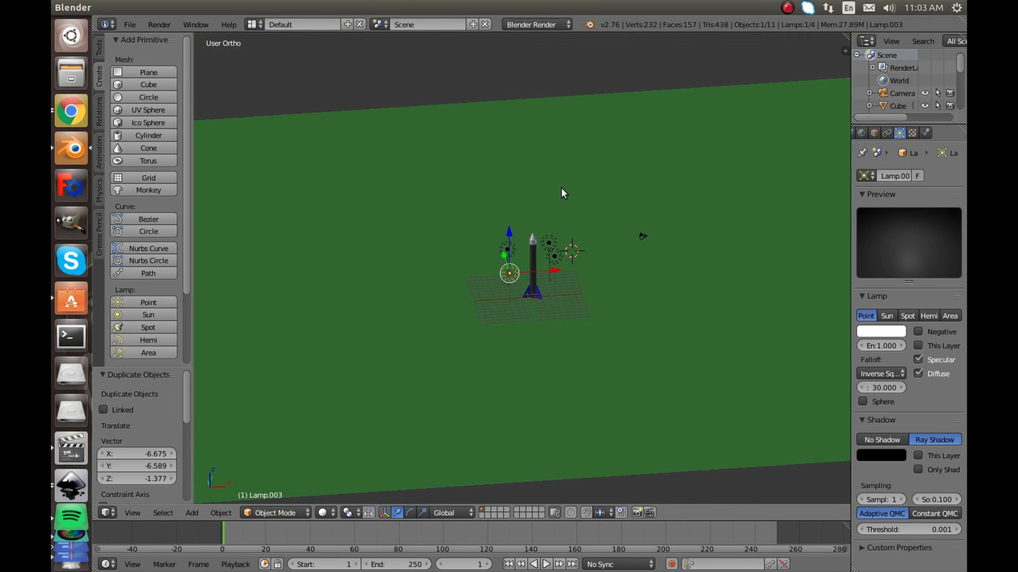
click(161, 25)
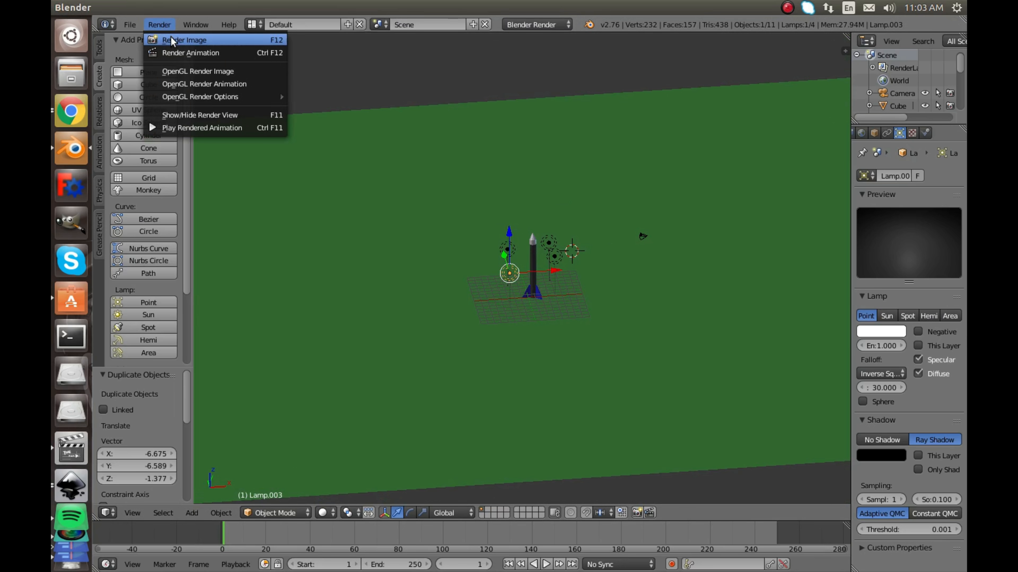
click(172, 37)
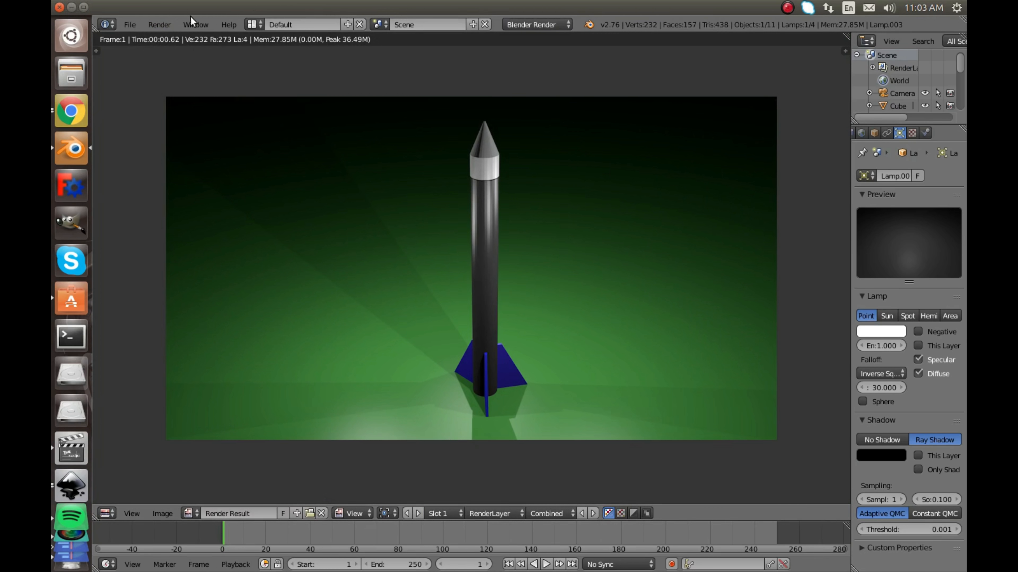
click(166, 23)
click(178, 36)
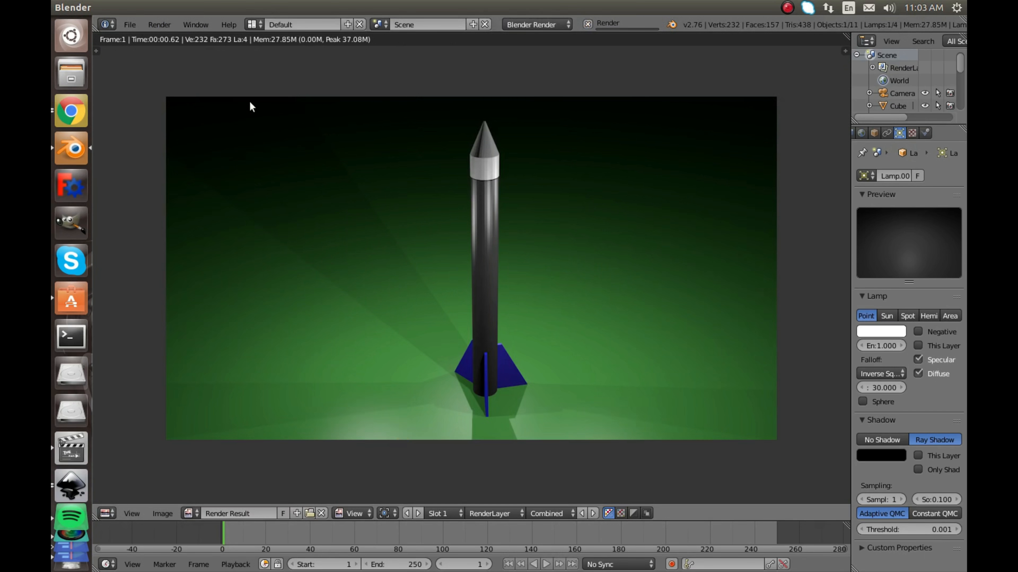
key(Escape)
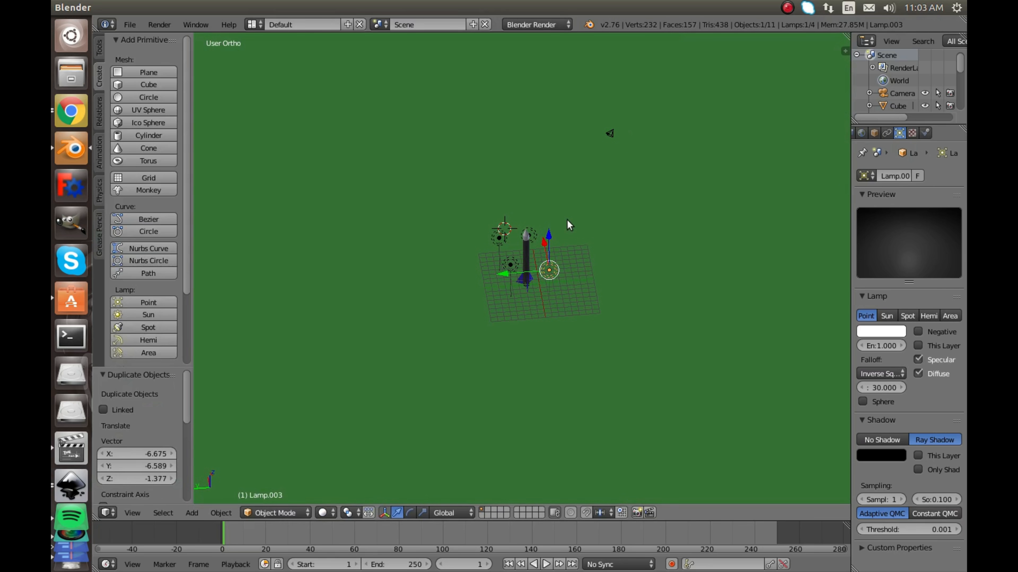
In top view, make five successive lamp copies spread over the ground behind the rocket, the first offset about -7.68 in X and 11.88 in Y.
scroll(554, 270, down, 2)
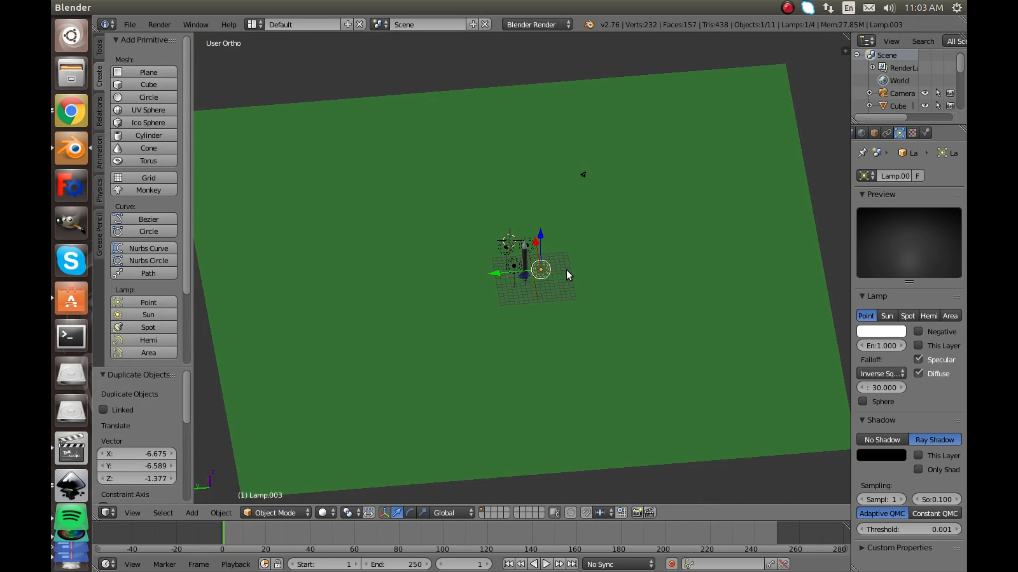
key(KP_7)
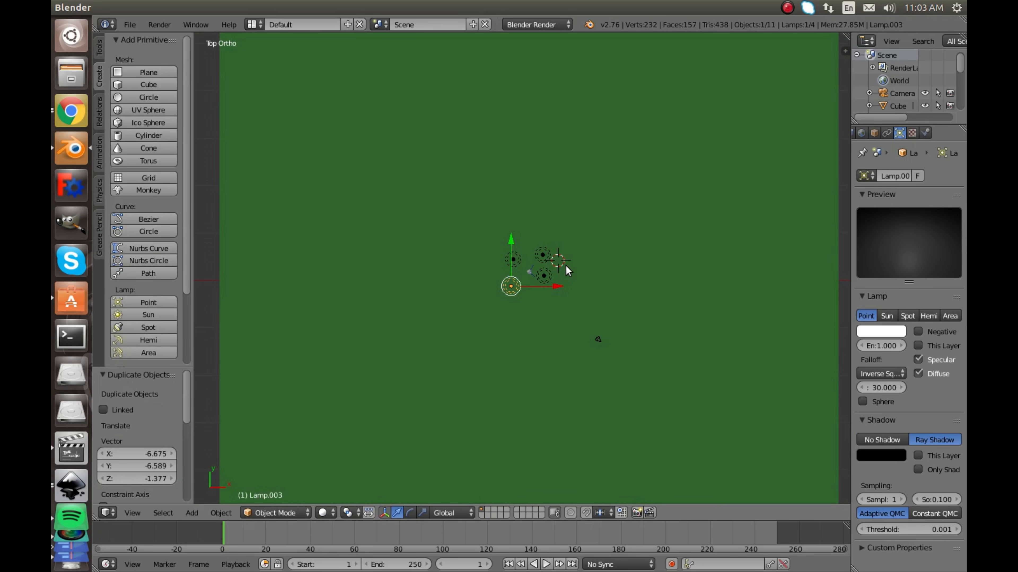
key(shift+d)
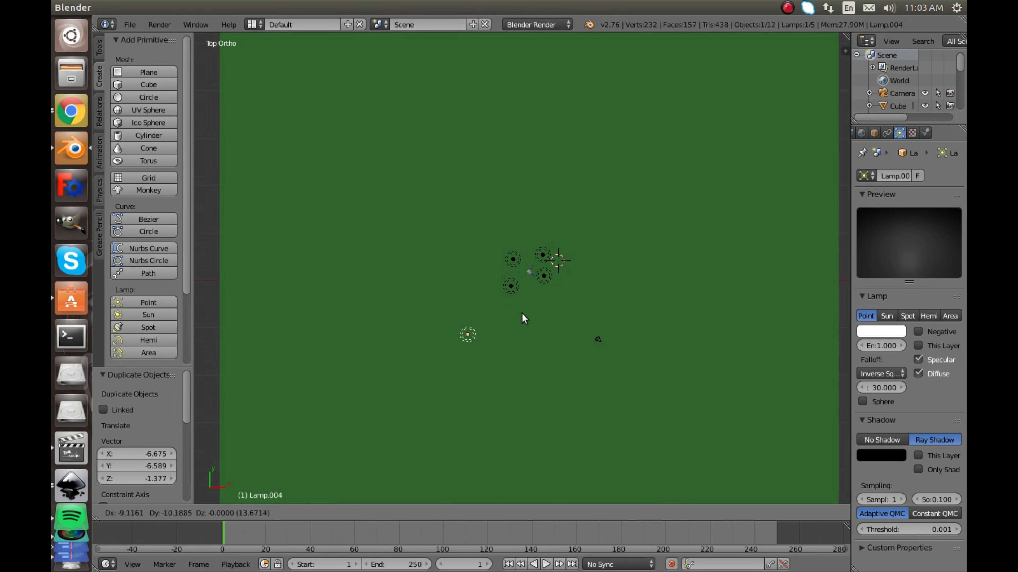
click(526, 209)
key(shift+d)
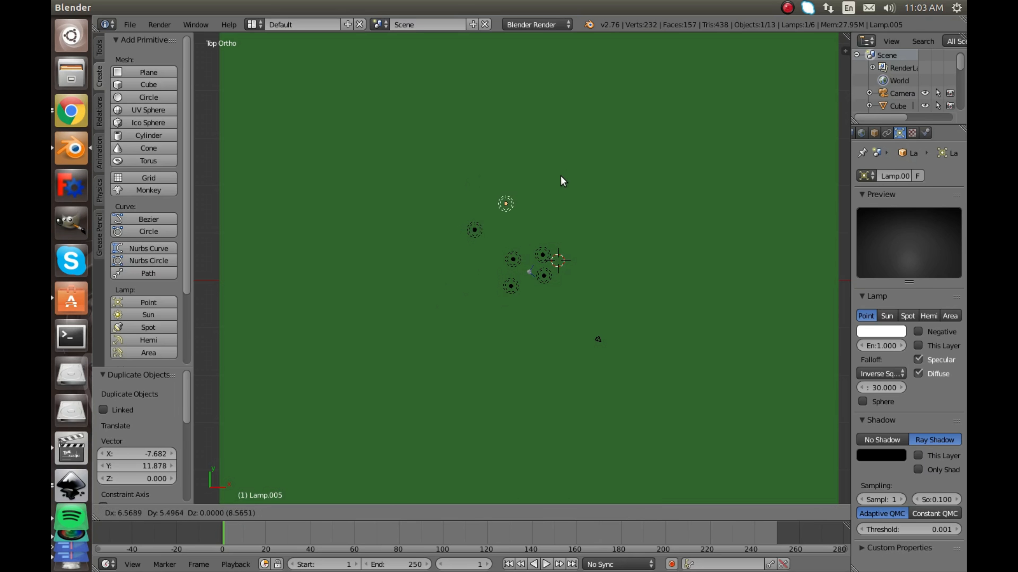
click(571, 172)
key(shift+d)
click(529, 159)
key(shift+d)
click(546, 136)
key(shift+d)
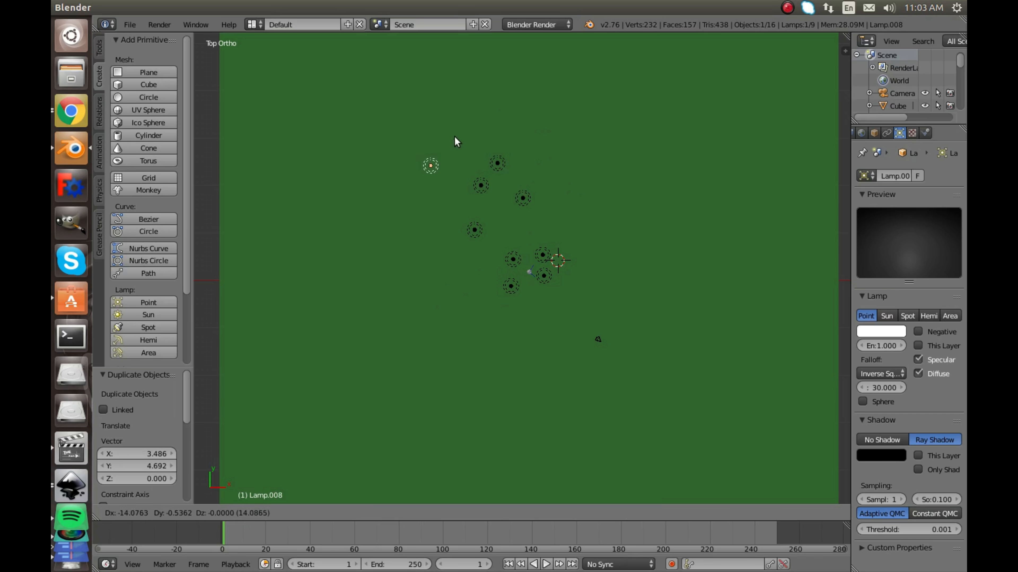
click(430, 178)
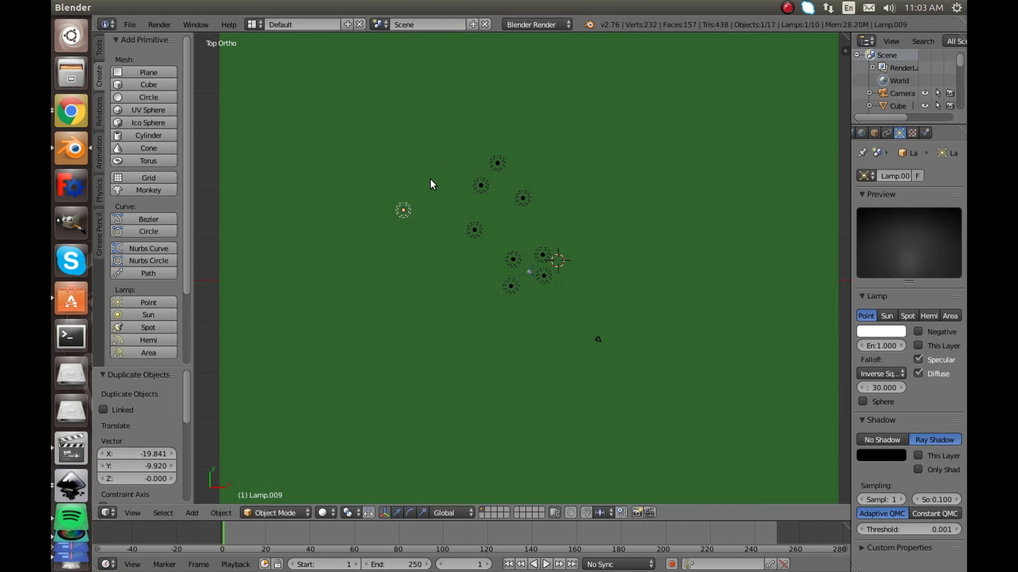
Chain six more lamp copies toward the plane's far negative-X corner, offsetting the last about 5.63 in X and 6.70 in Y.
key(shift+d)
click(476, 130)
key(shift+d)
click(420, 112)
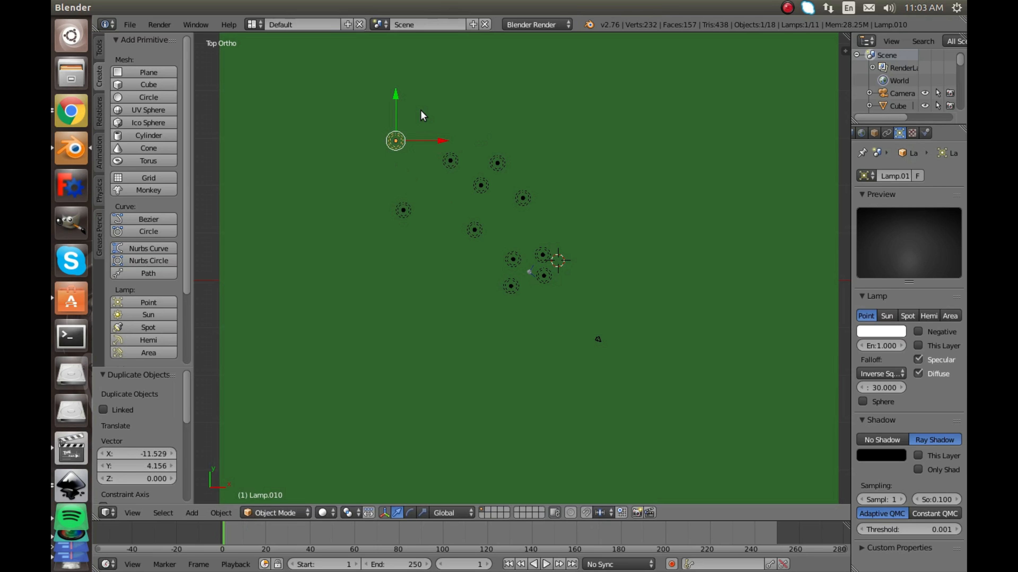
key(shift+d)
click(491, 57)
key(shift+d)
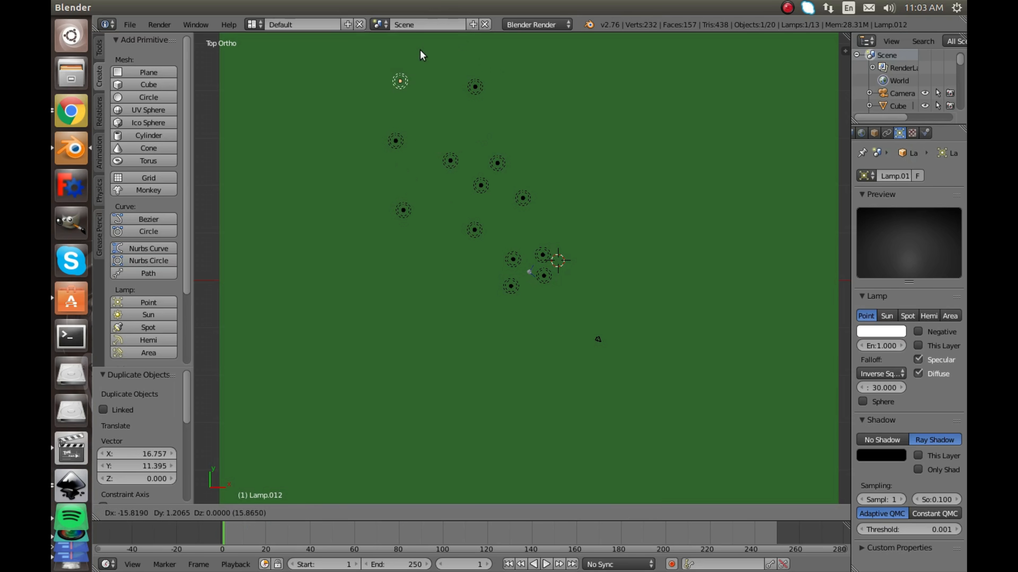
click(419, 50)
key(shift+d)
click(341, 67)
key(shift+d)
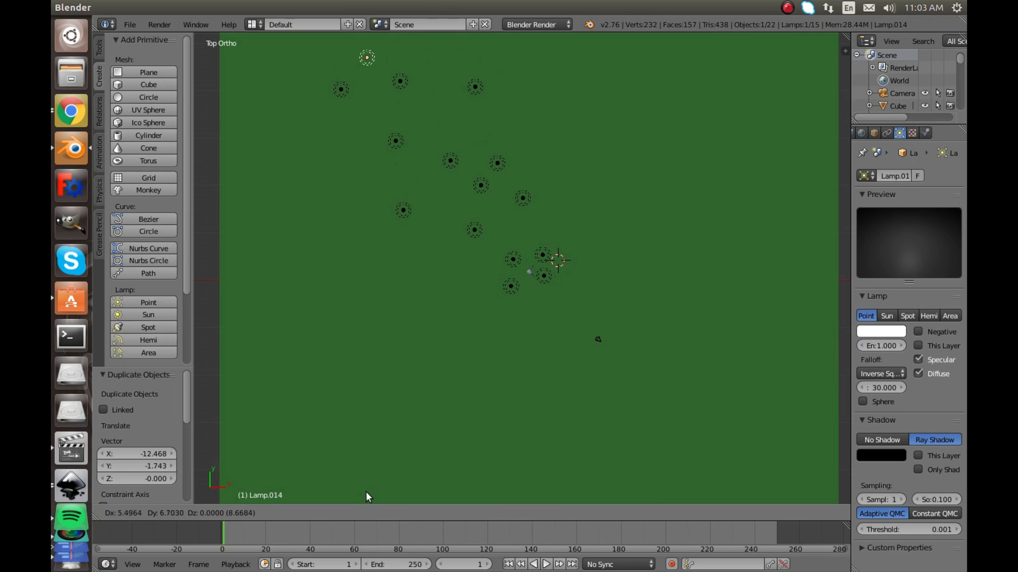
click(368, 497)
Render the scene to inspect the background lighting from the scattered lamps, and close the result.
click(159, 25)
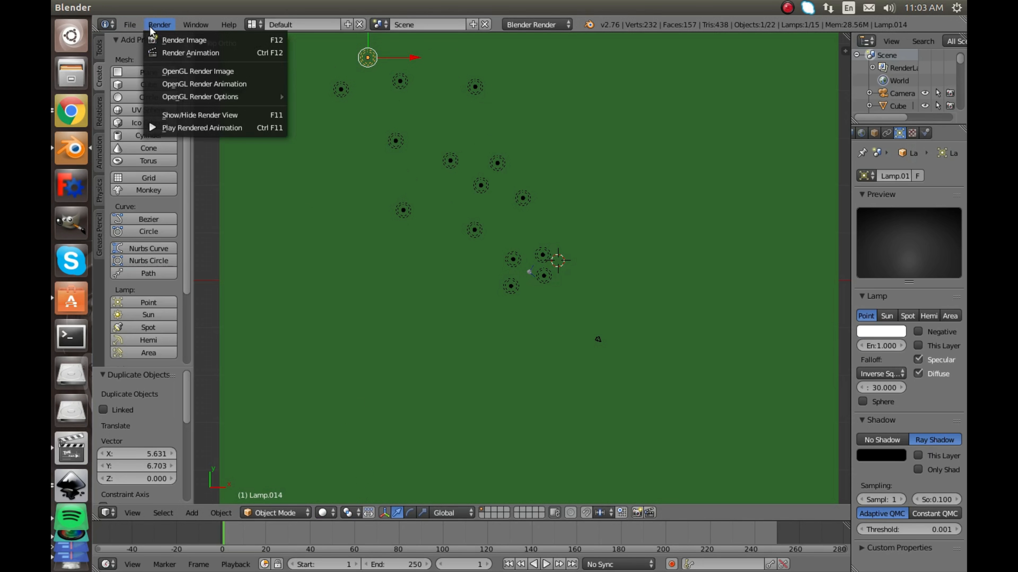
click(161, 39)
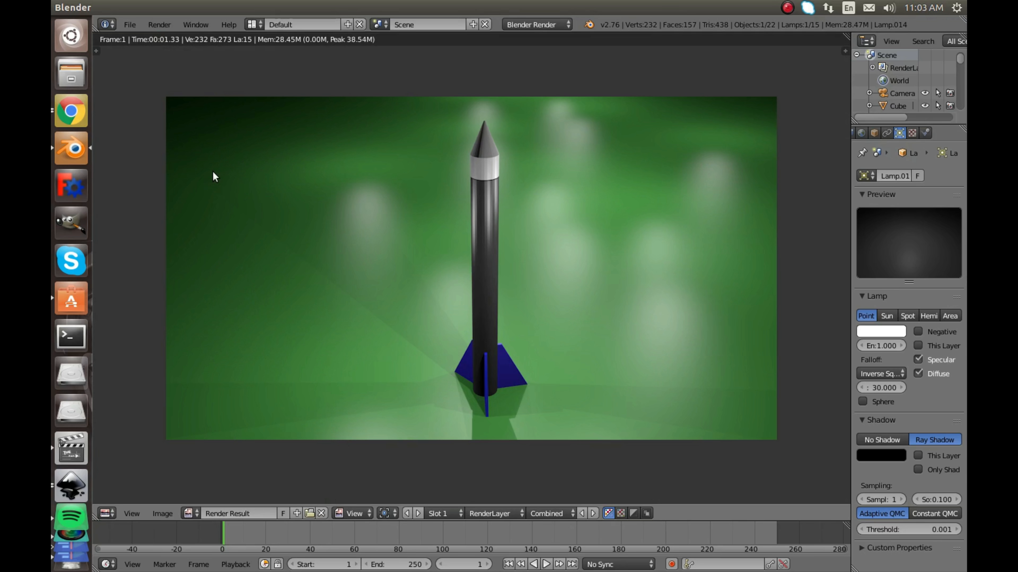
key(Escape)
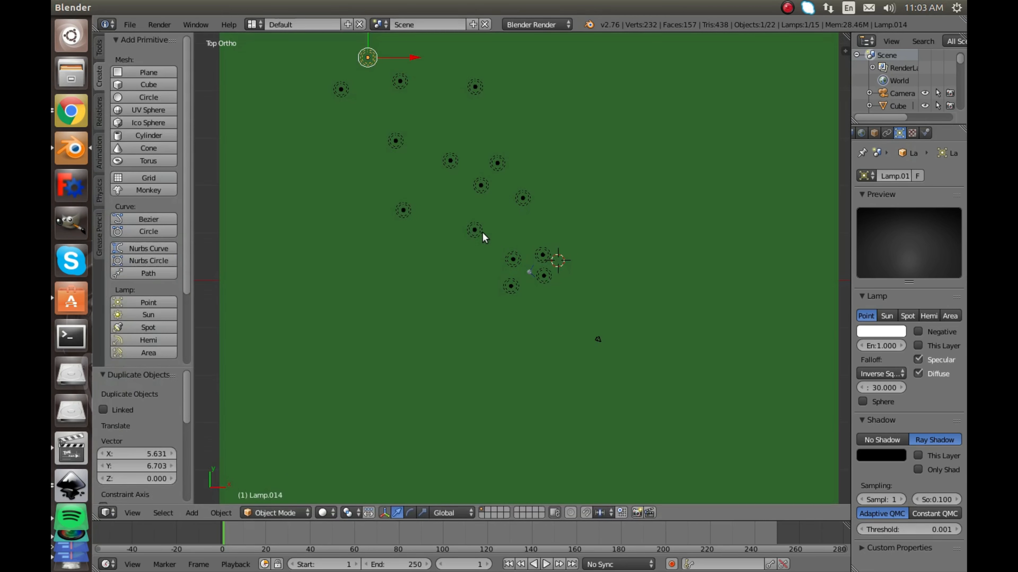
Duplicate the lamp at the 3D cursor three times in a chain toward negative X, offsetting the last about -8.04 in X and 9.79 in Y.
right_click(403, 211)
key(shift+d)
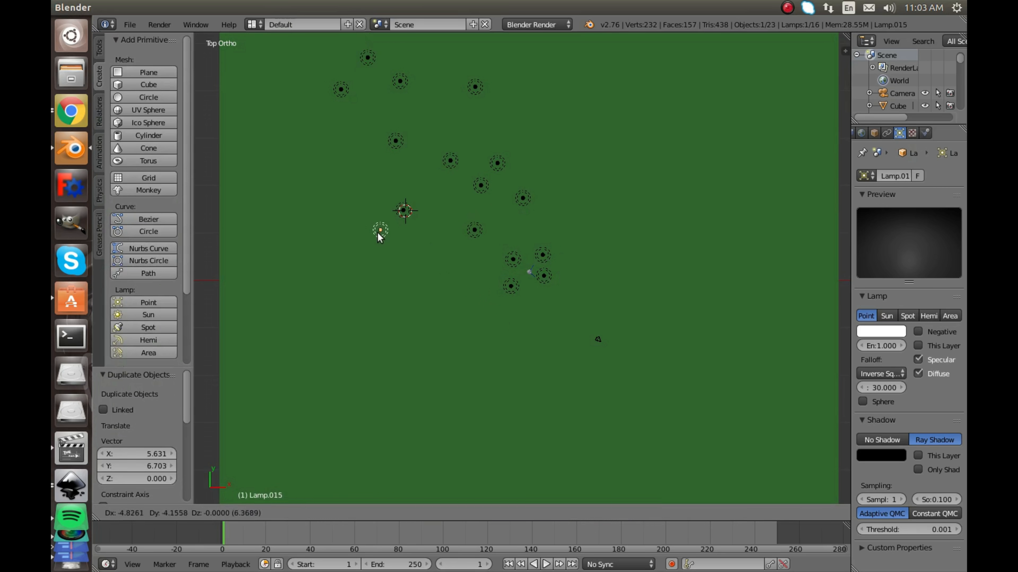
click(374, 237)
key(shift+d)
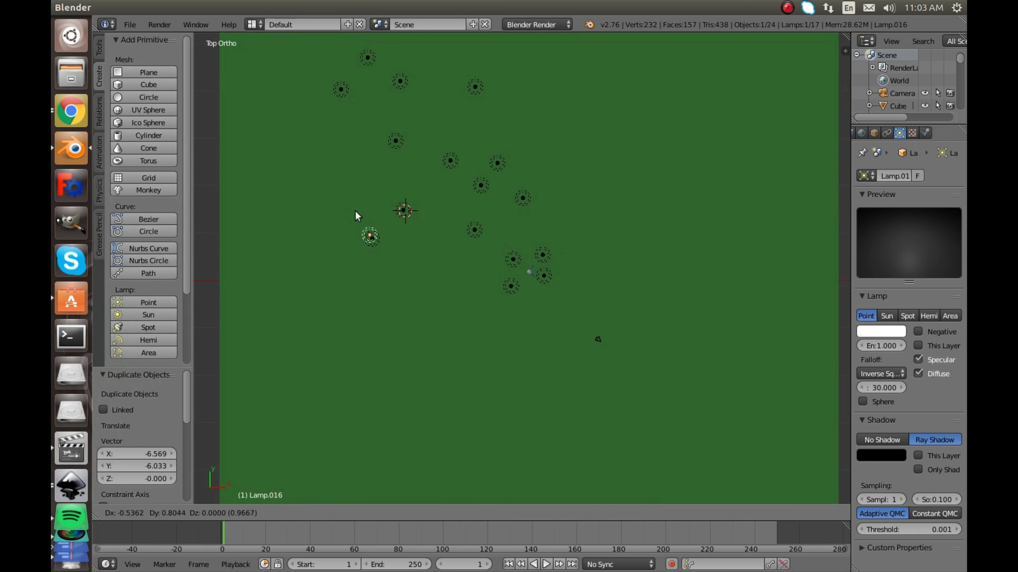
click(342, 199)
key(shift+d)
click(284, 117)
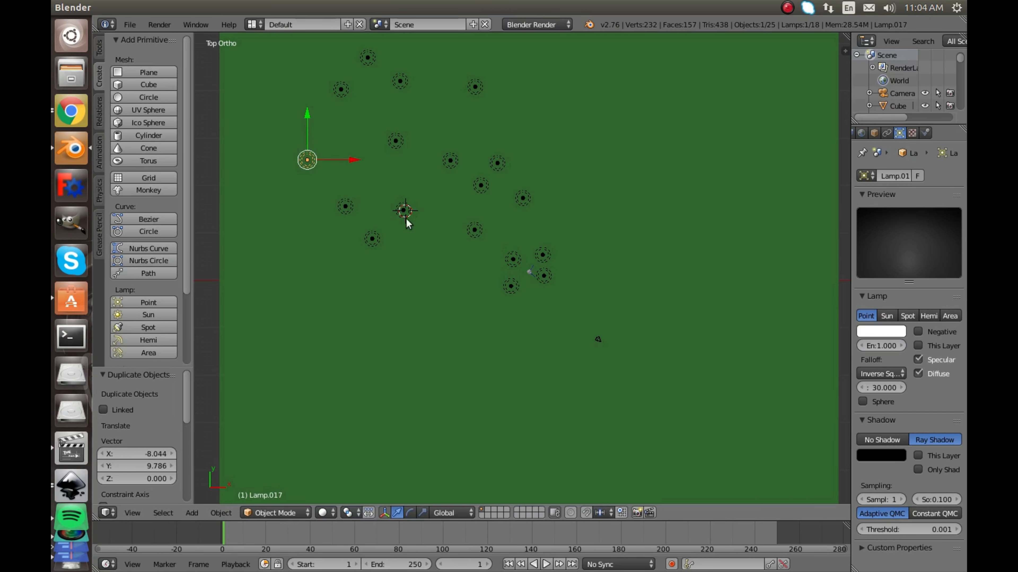
Render the image again to check the added lamps' light on the ground, and return to the top view.
click(159, 24)
click(159, 36)
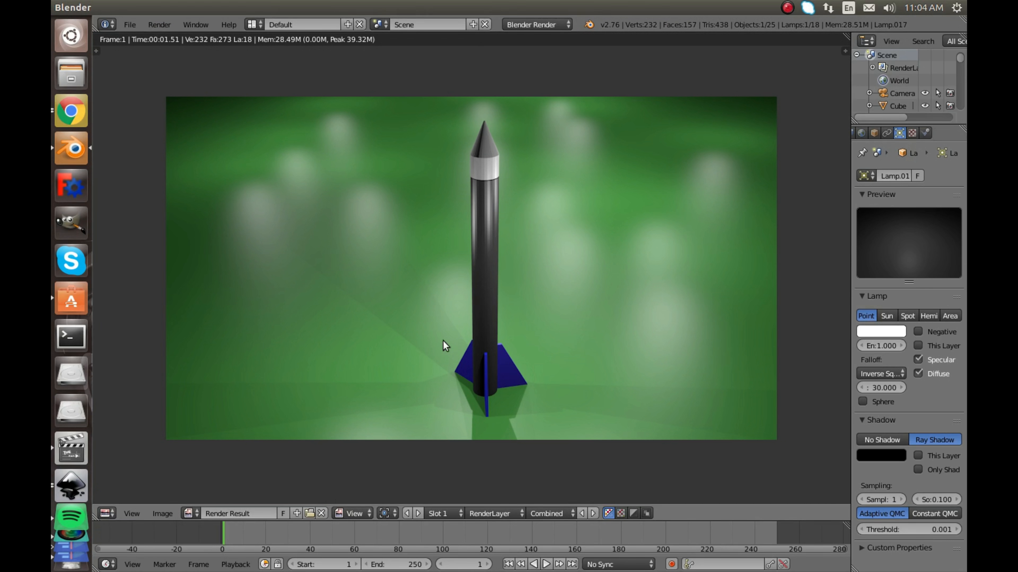
key(Escape)
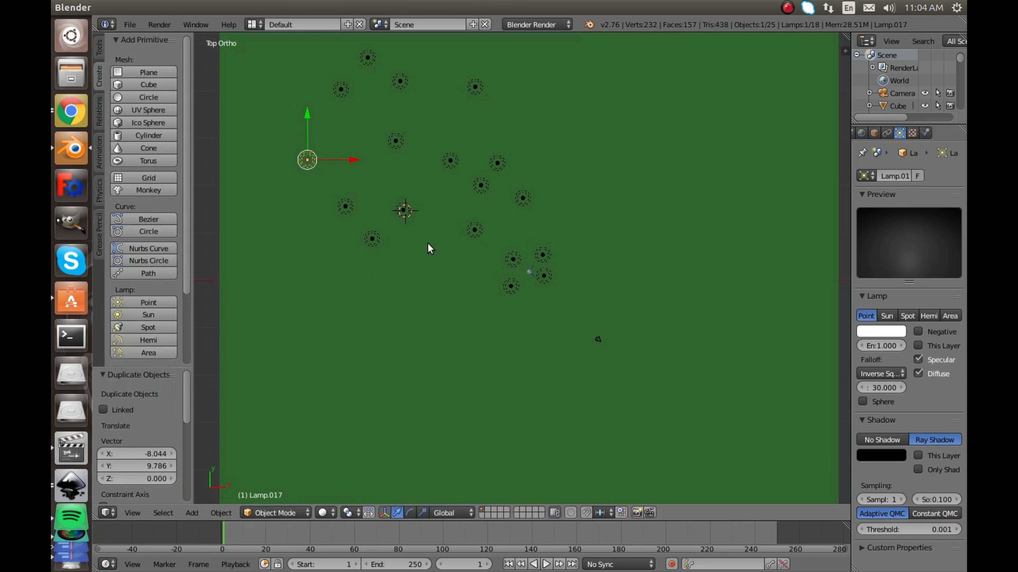
Select every lamp except the copy at the 3D cursor, ending on the one at the group's upper right, and change the active lamp to Sun.
right_click(511, 287)
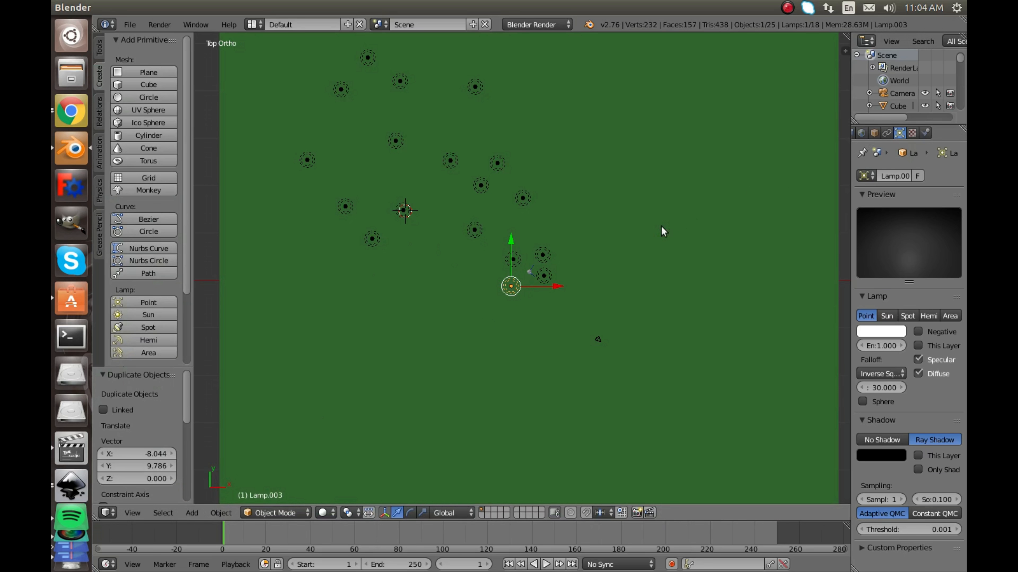
shift+right_click(544, 276)
shift+right_click(542, 255)
shift+right_click(513, 259)
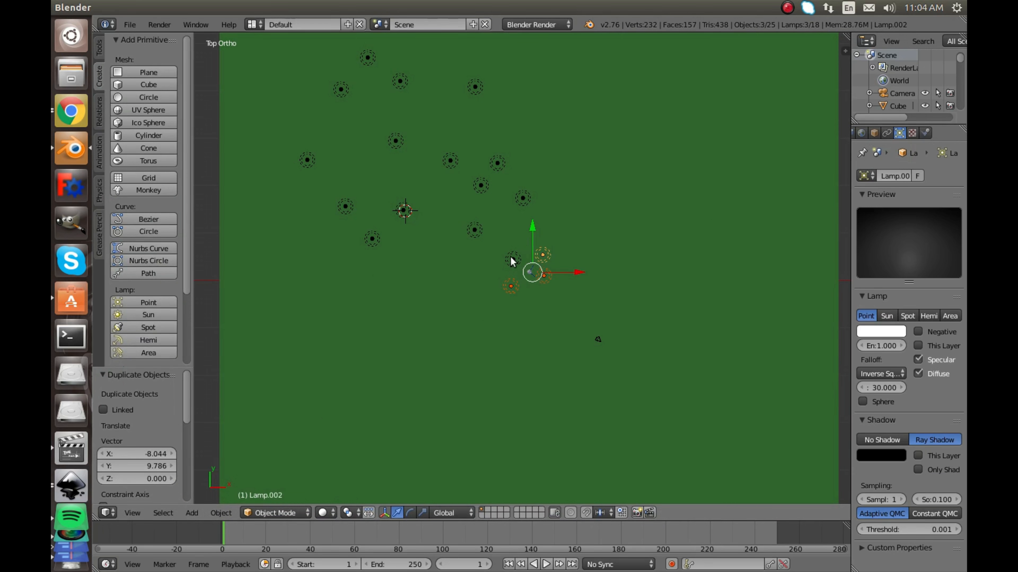
shift+right_click(514, 210)
shift+right_click(475, 230)
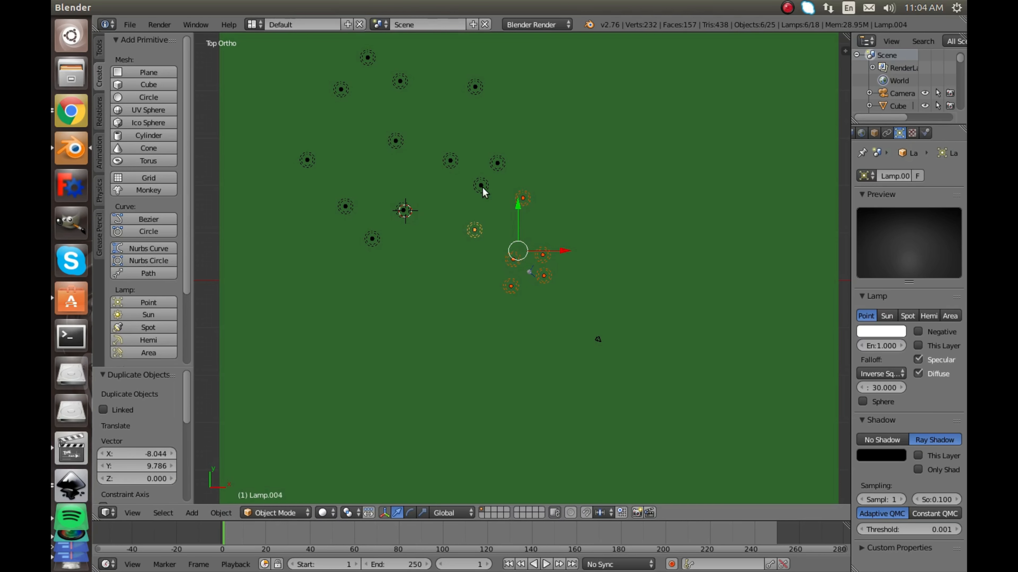
shift+right_click(481, 186)
shift+right_click(497, 164)
shift+right_click(450, 164)
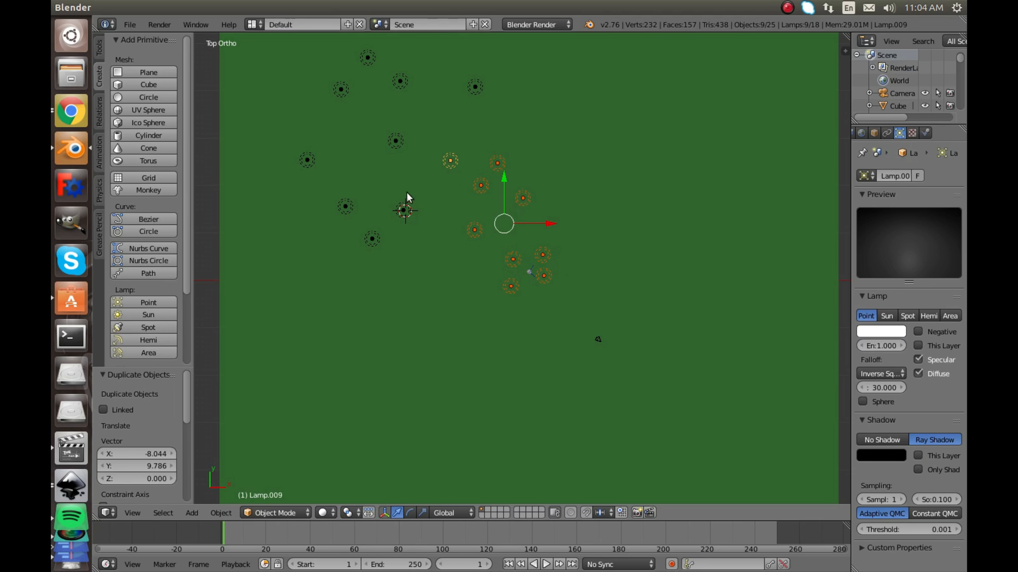
shift+right_click(371, 239)
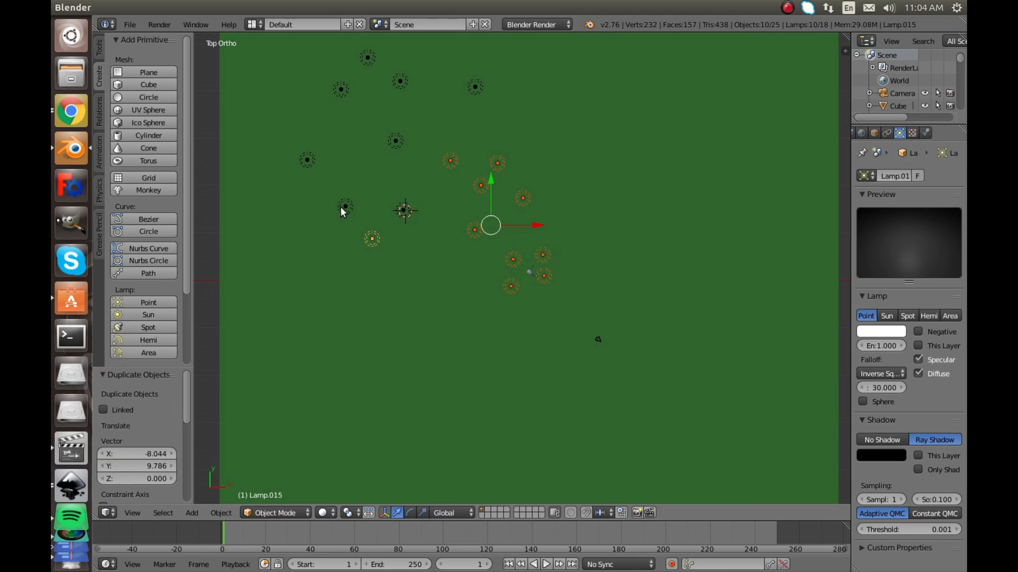
shift+right_click(344, 206)
shift+right_click(308, 160)
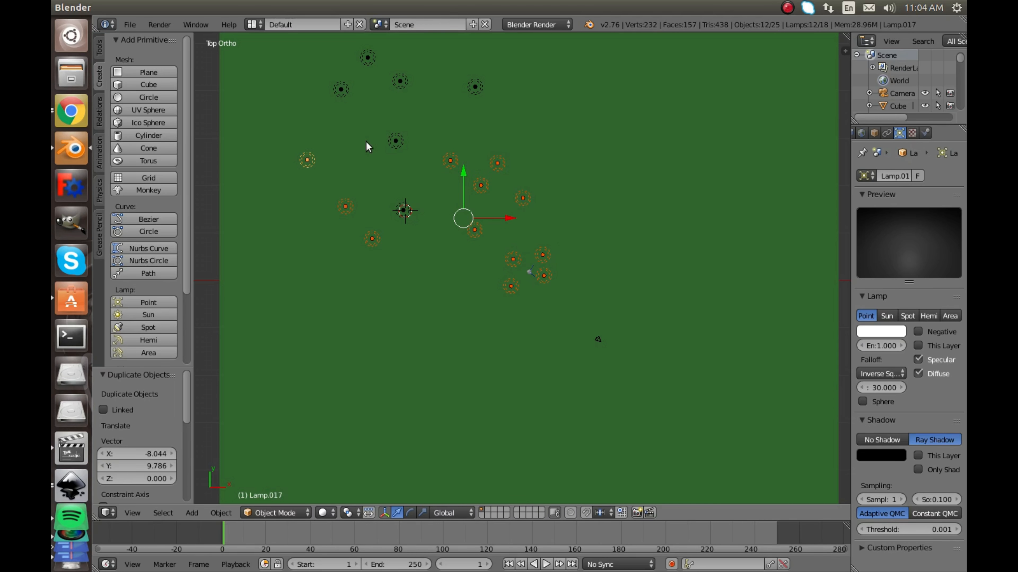
shift+right_click(396, 140)
shift+right_click(341, 88)
shift+right_click(368, 58)
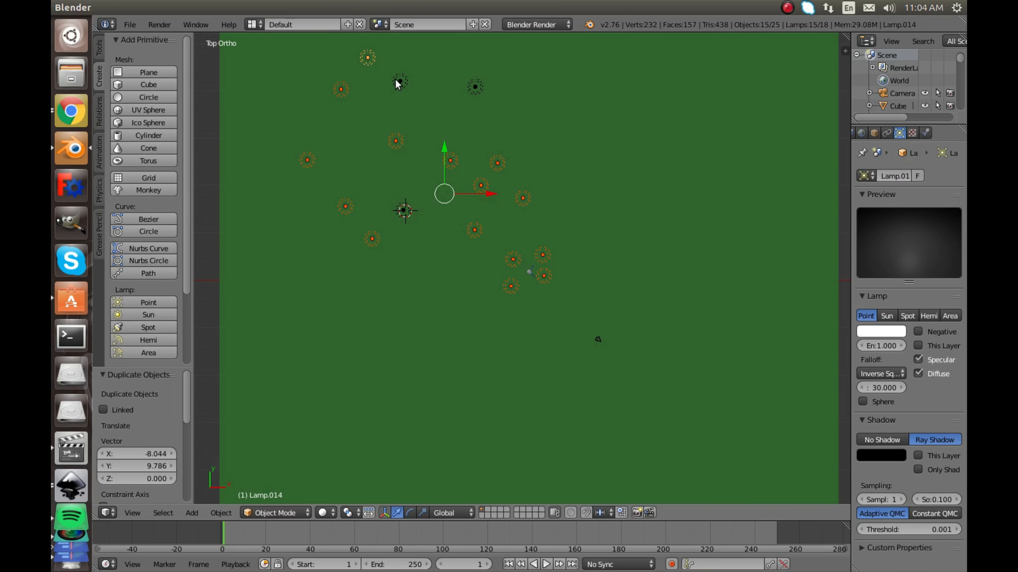
shift+right_click(401, 82)
shift+right_click(475, 88)
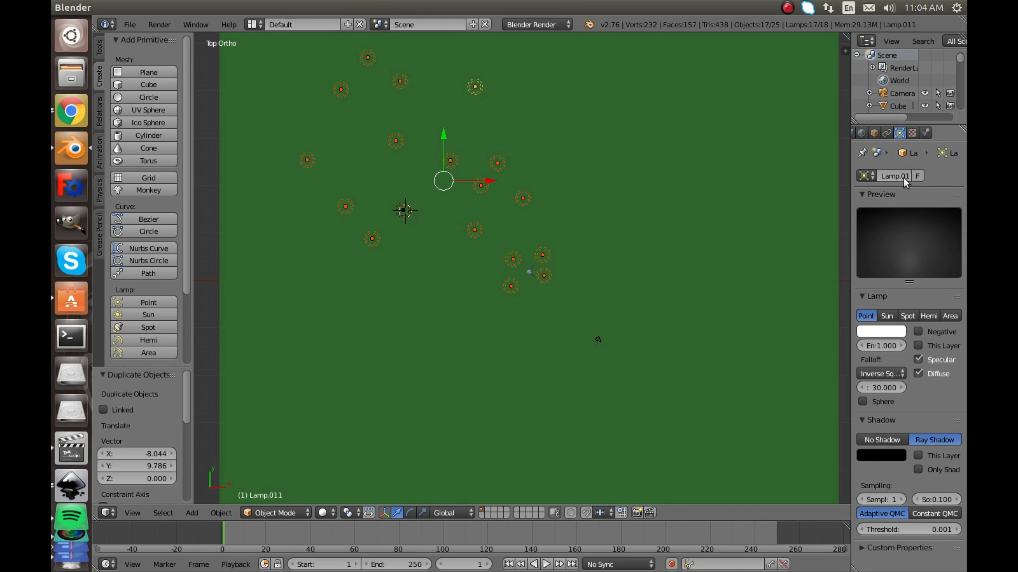
click(887, 316)
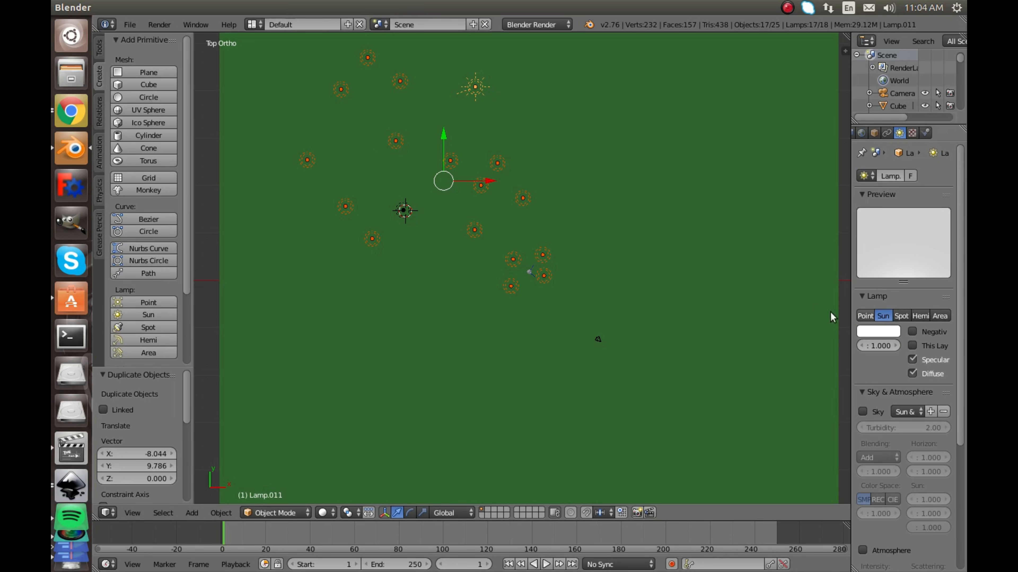
click(790, 316)
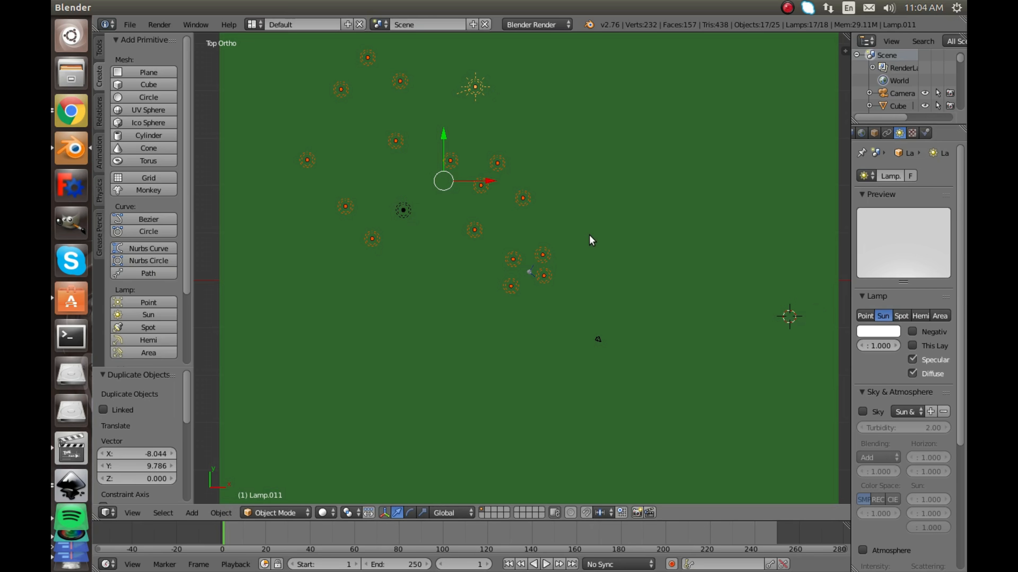
Deselect all objects and render the image to inspect the rocket and ground under the sun light.
key(a)
click(153, 19)
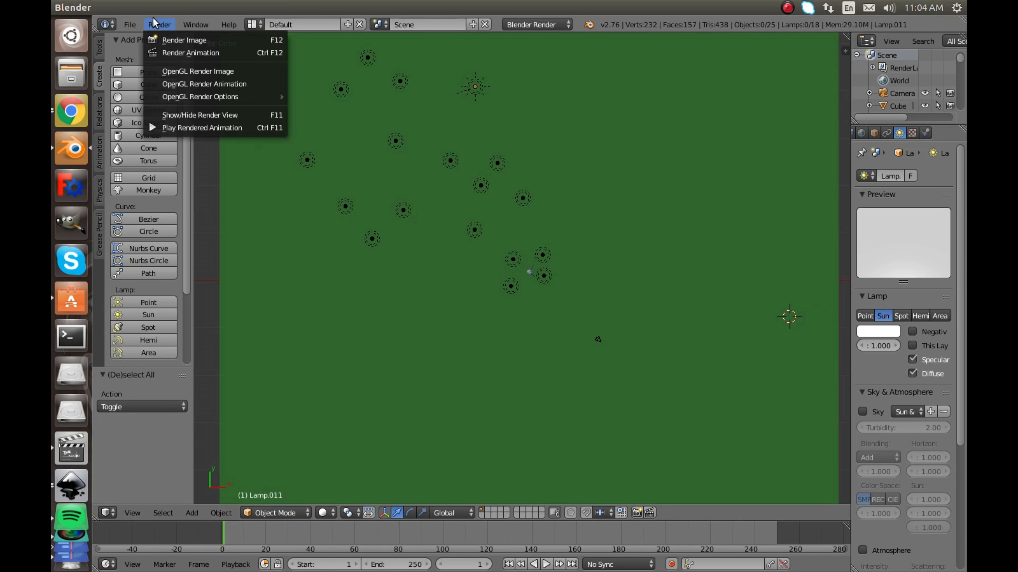
click(171, 39)
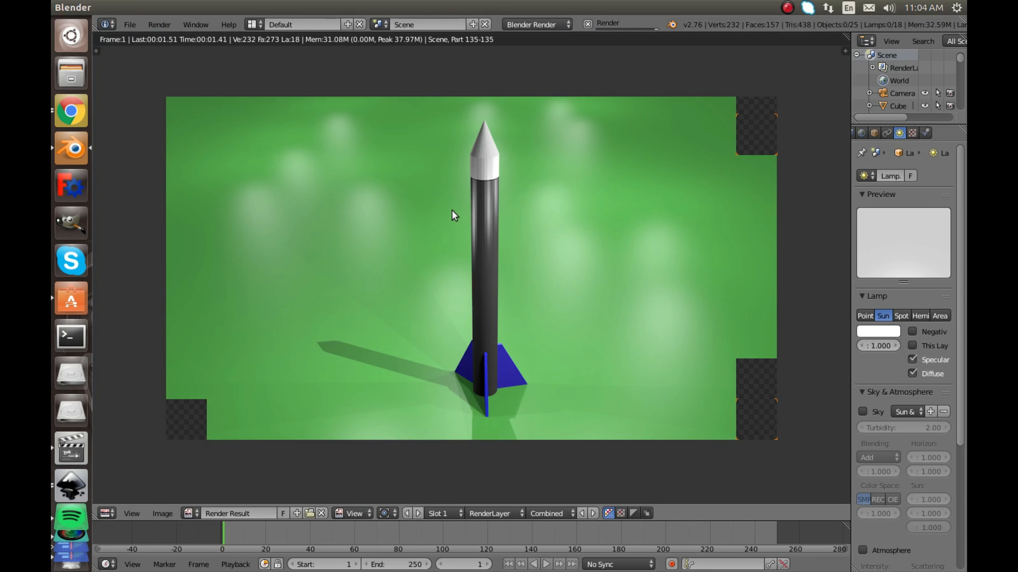